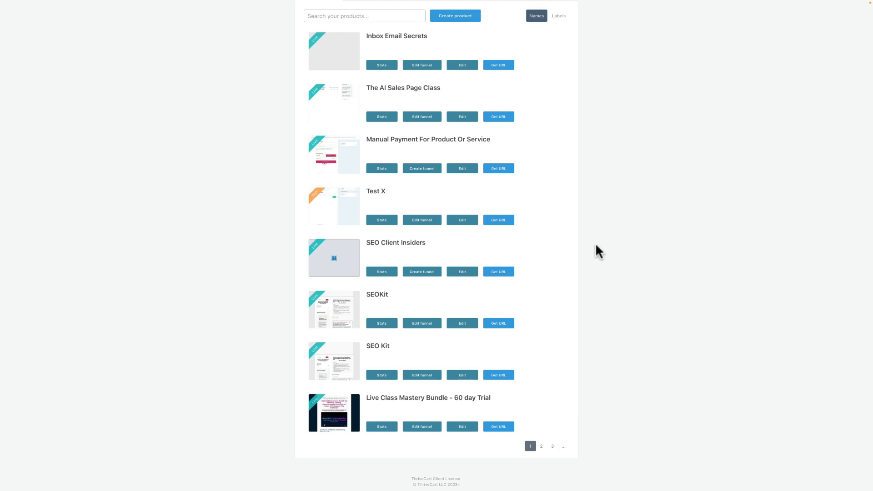
Look through the lists of existing upsells and downsells
scroll(595, 245, "up", 2)
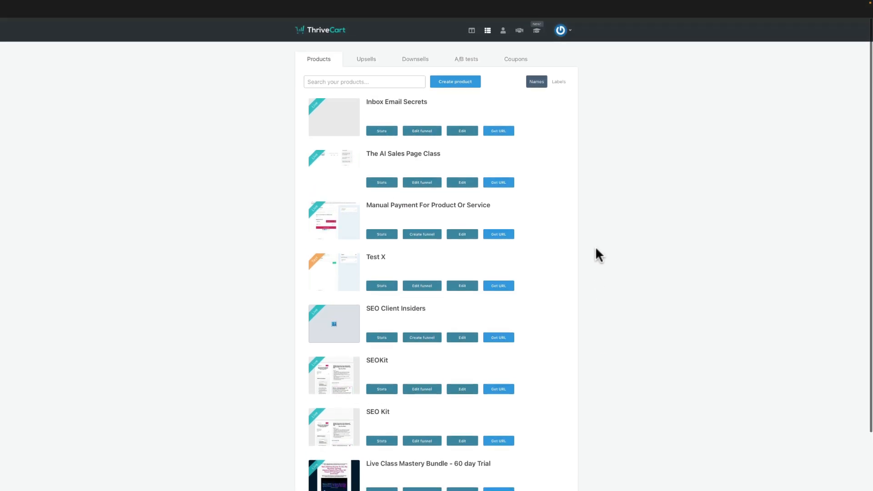
left_click(378, 60)
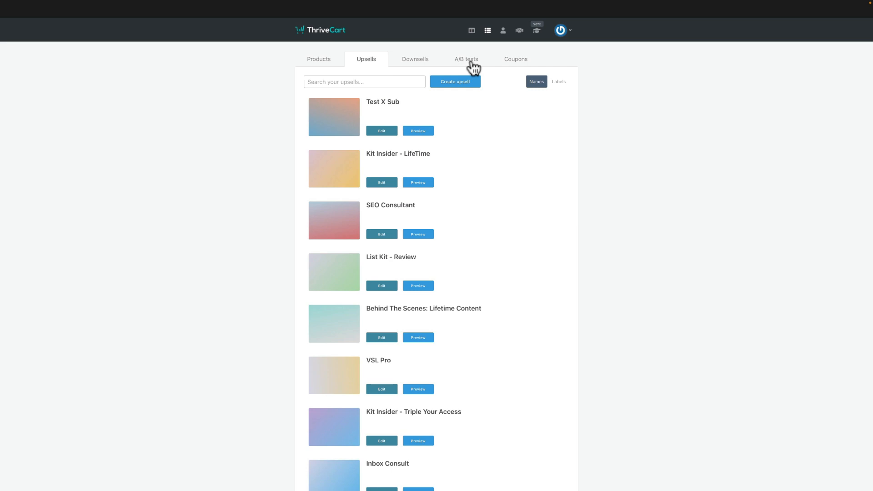
left_click(415, 57)
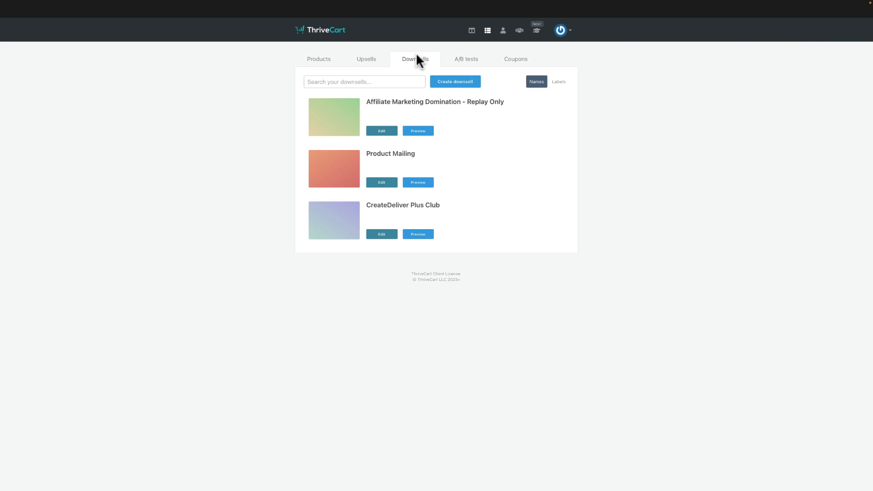
left_click(375, 59)
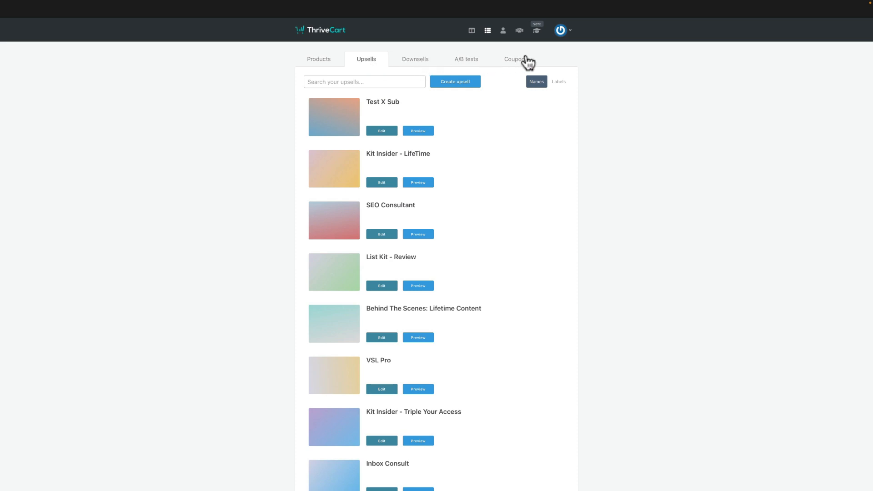
Create a new digital product from the products list
left_click(329, 59)
left_click(455, 82)
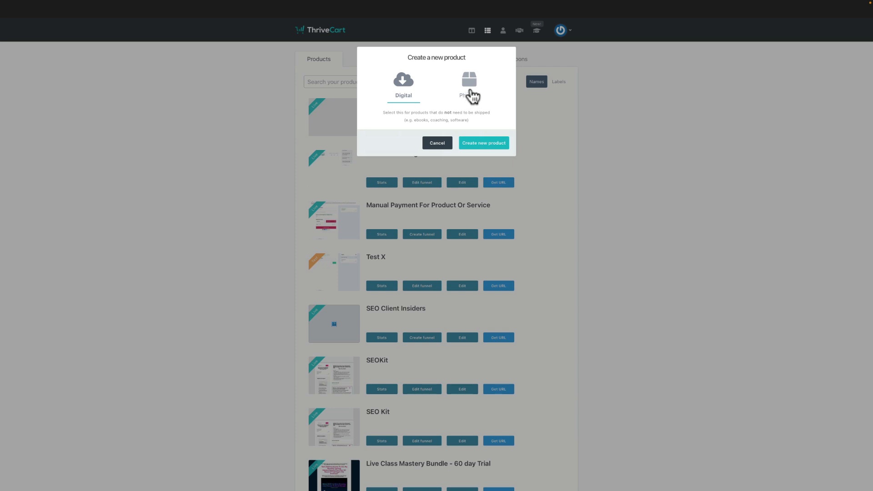
left_click(467, 144)
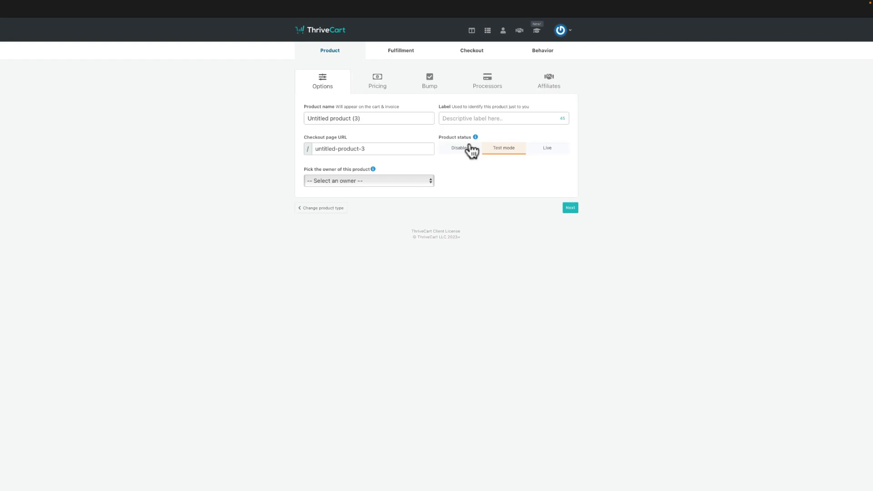
Name the product "Behind The Scenes In Thrivecart"
triple_click(372, 116)
key("BackSpace")
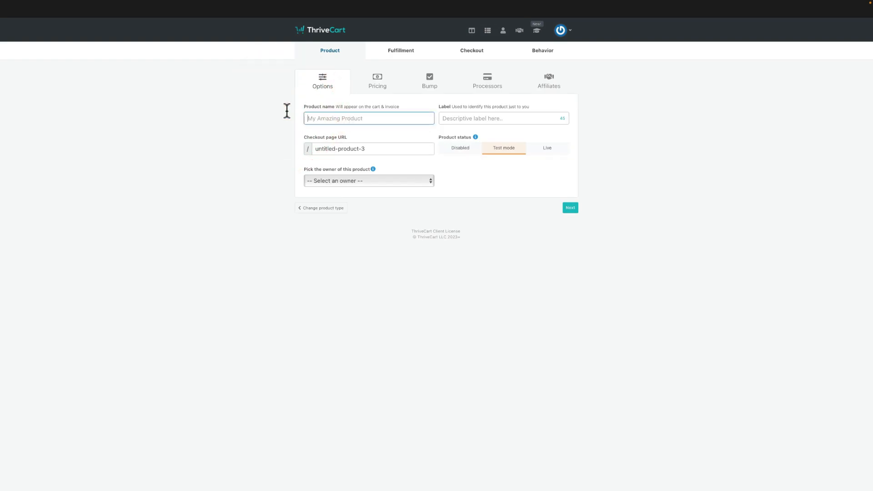
type("Behind T")
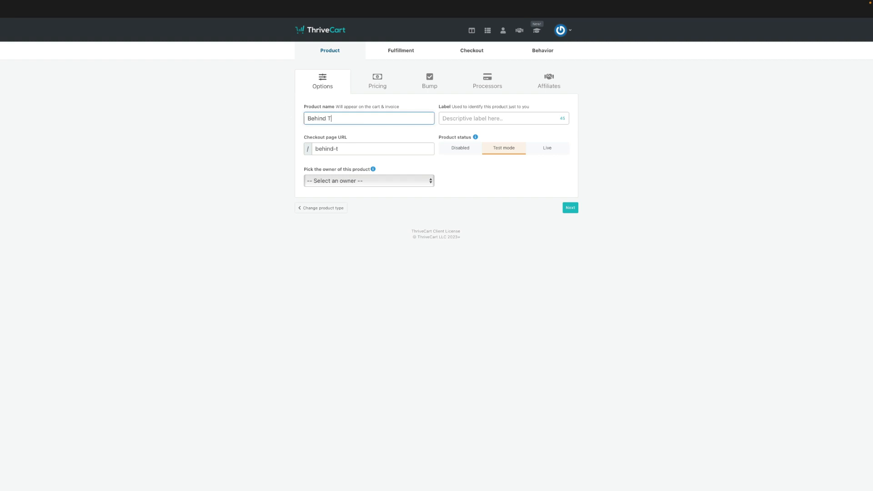
type("he Scei")
type("nes ")
type("In Thrive")
type("cart")
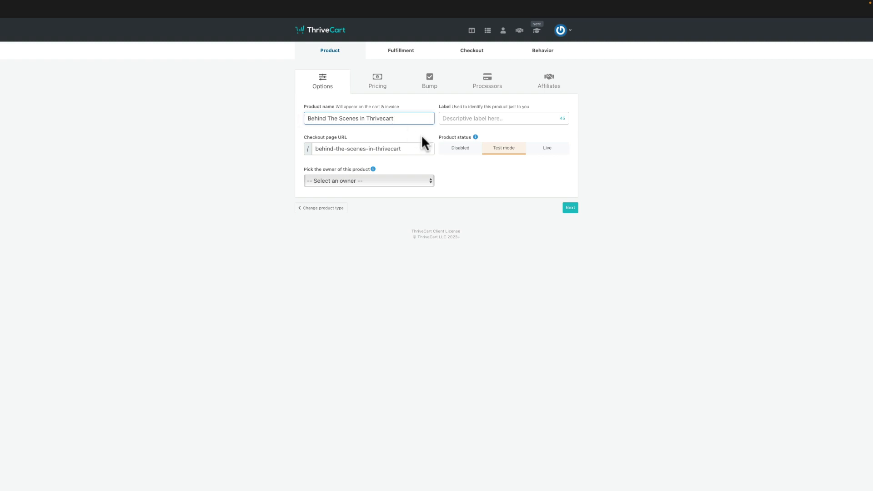
Assign the product to your own account as owner and copy the product name into its label
left_click(428, 181)
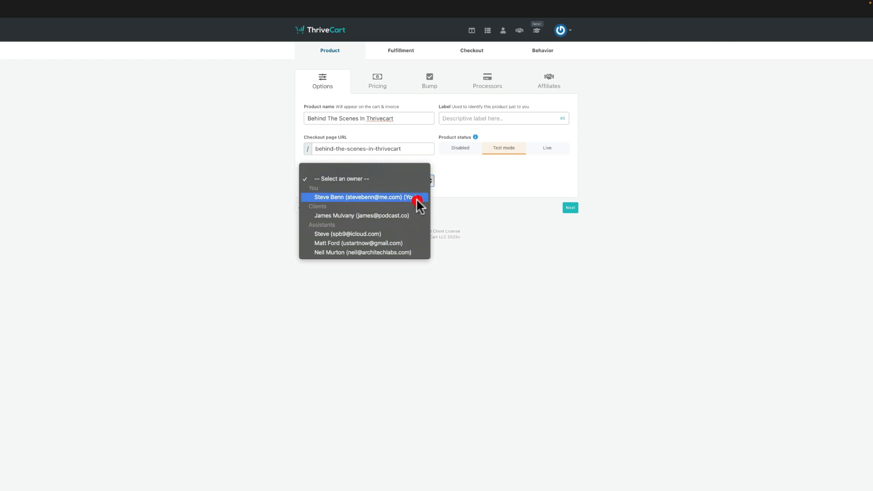
left_click(416, 198)
left_click(551, 118)
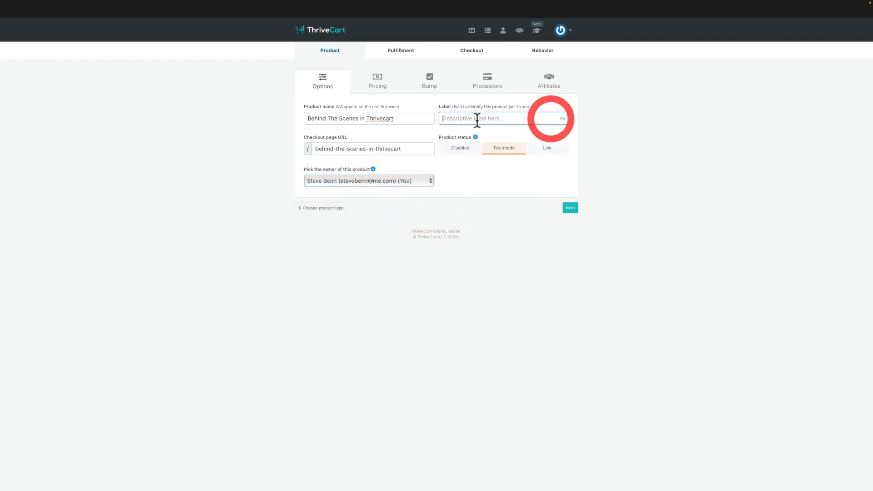
left_click_drag(415, 117, 293, 103)
key("ctrl+c")
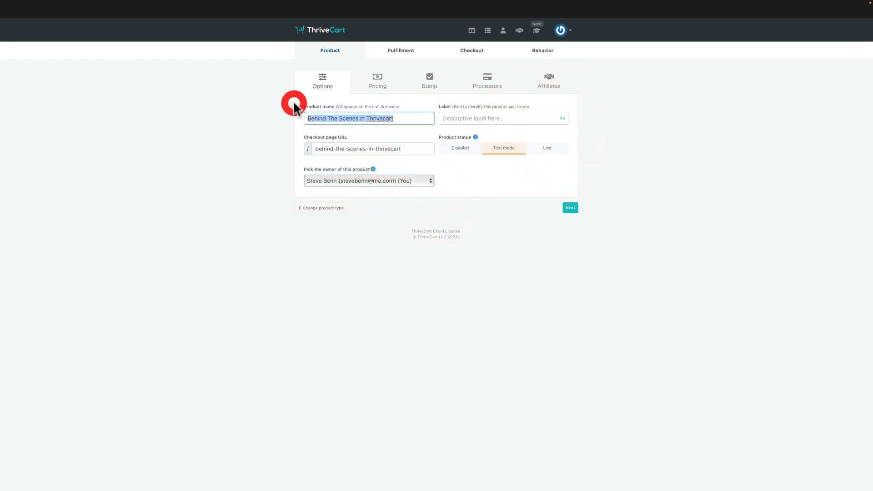
left_click(465, 118)
key("ctrl+v")
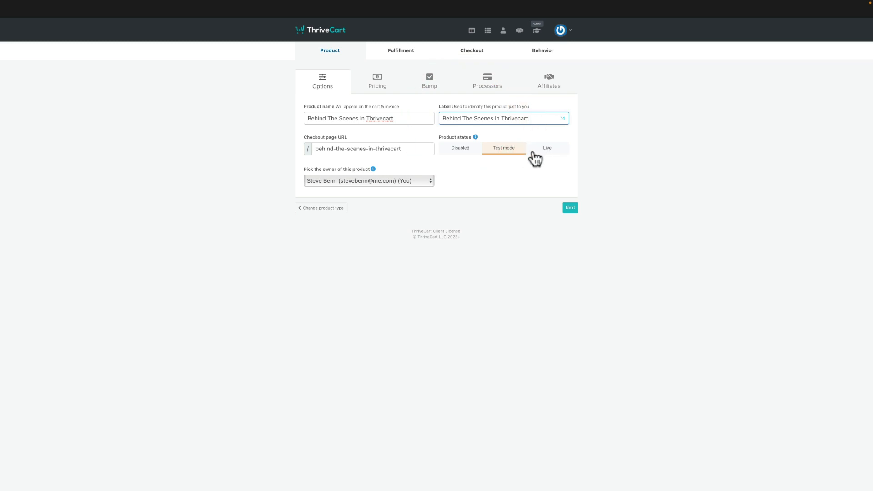
Review the currencies offered in the product's pricing options, keeping USD ($)
left_click(381, 82)
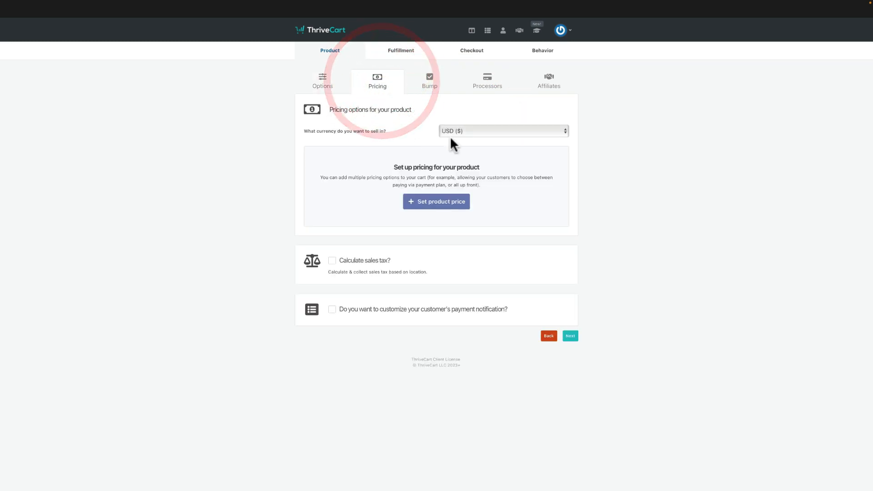
left_click(473, 128)
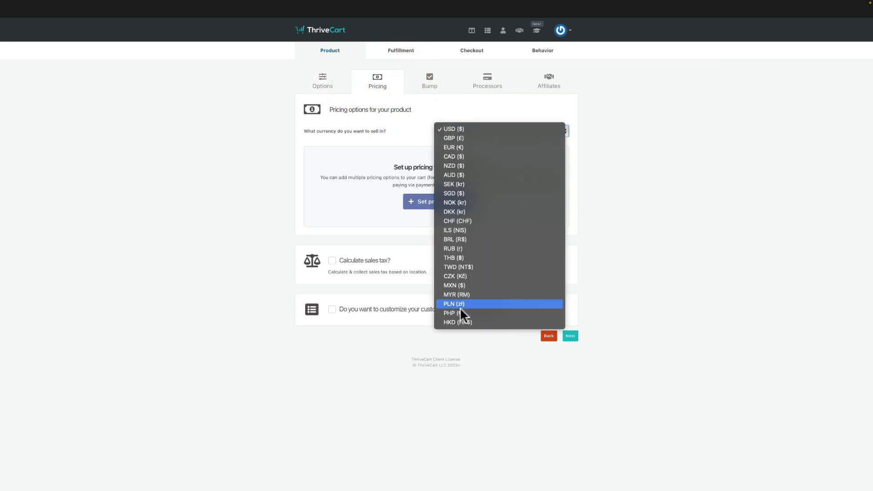
left_click(613, 201)
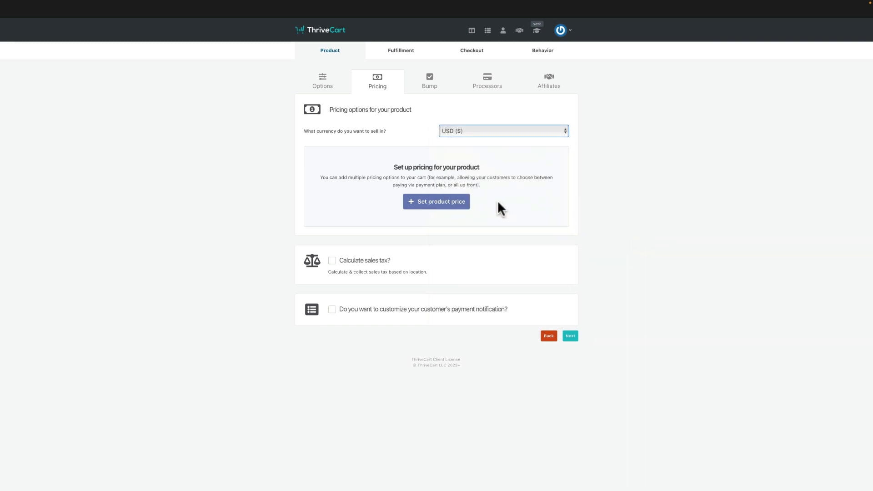
Start a price for the product and set its payment type to Pay your own price
left_click(457, 212)
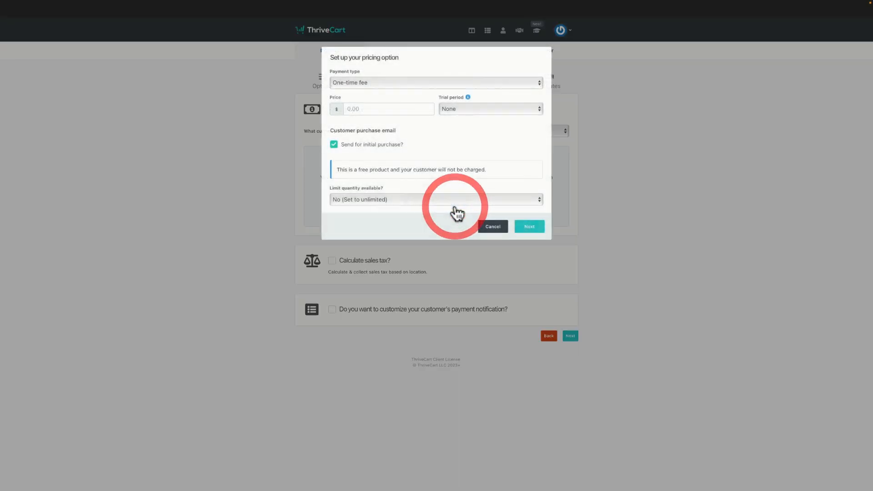
left_click(417, 82)
left_click(417, 89)
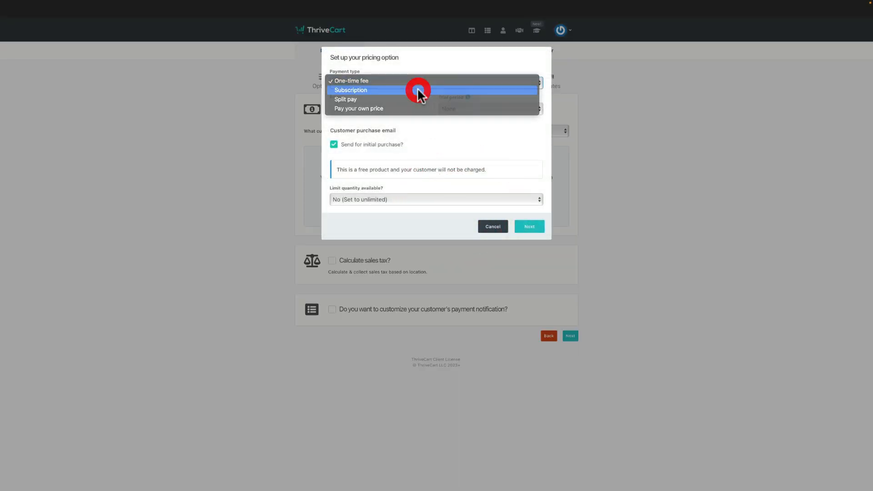
left_click(415, 85)
left_click(410, 90)
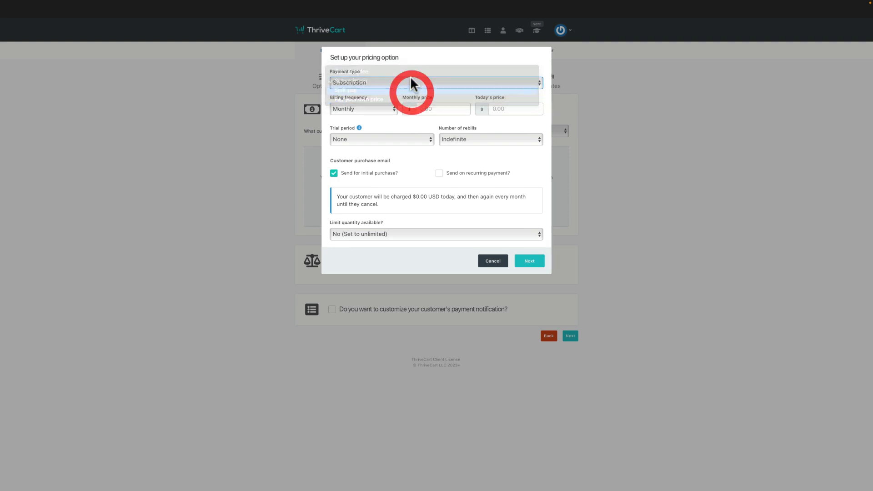
left_click(410, 81)
left_click(409, 88)
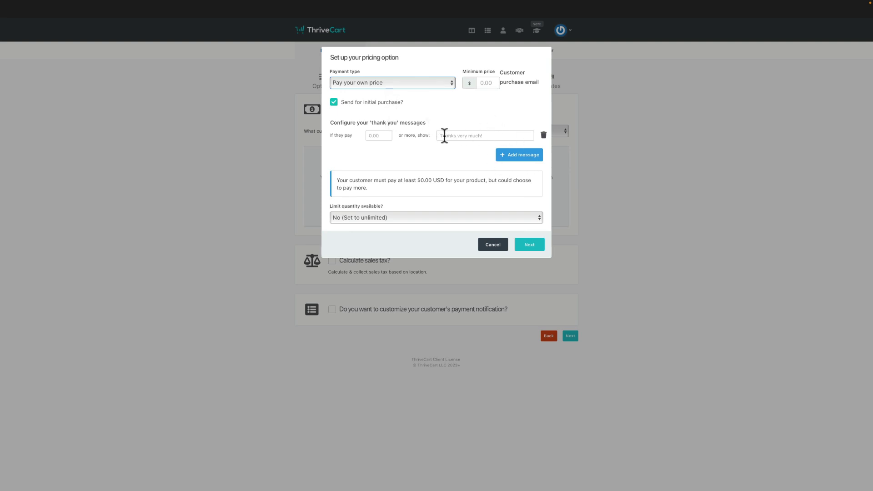
Set the thank-you message "You get the Pdf report" for payments of 10 or more
left_click(490, 136)
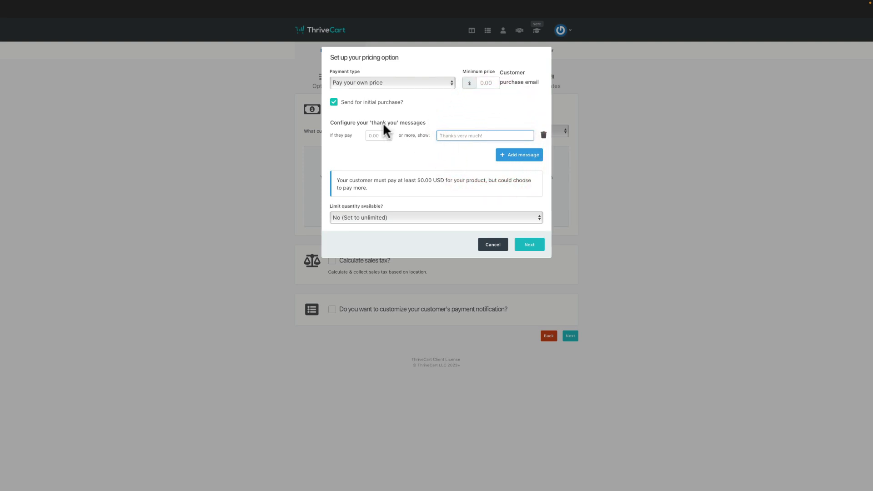
left_click(371, 134)
type("10")
left_click(446, 135)
type("You get the Pdf report")
Add the thank-you message "You get the Pdf and transcript" for payments of 20 or more, and set the minimum price to 1.00
left_click(505, 154)
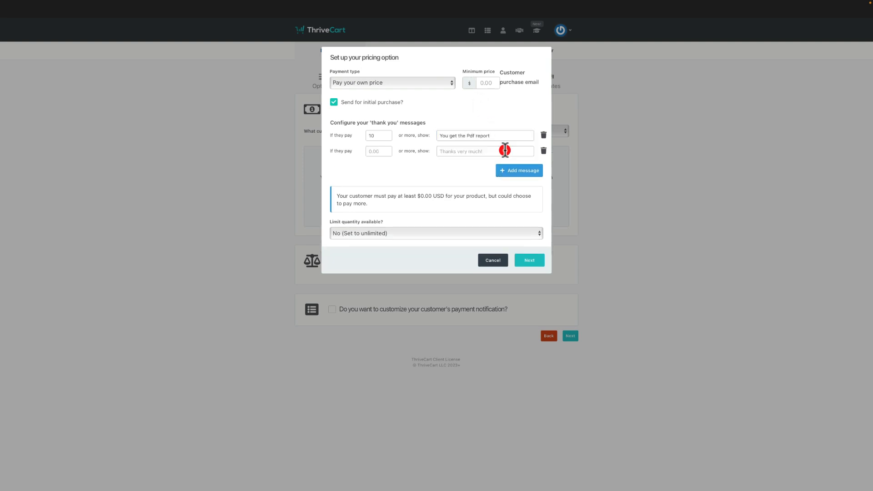
left_click(379, 151)
type("2.0.")
left_click(464, 153)
type("You get the Pdf and ")
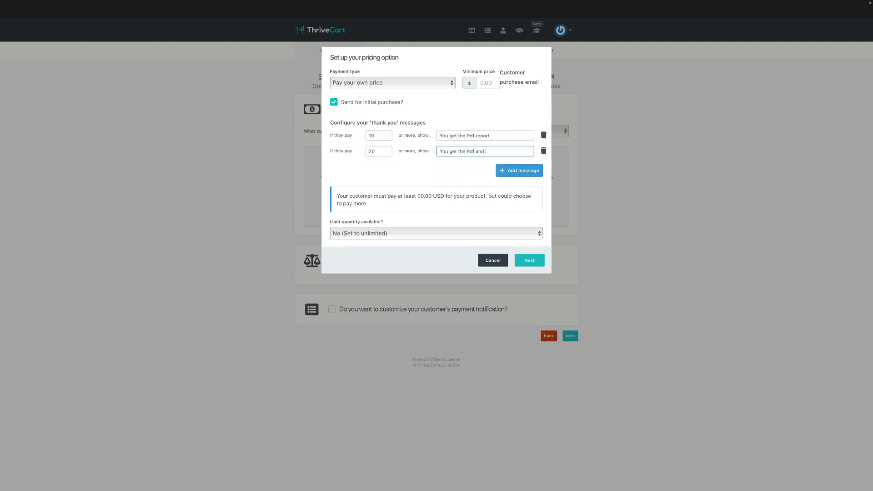
type("transcri")
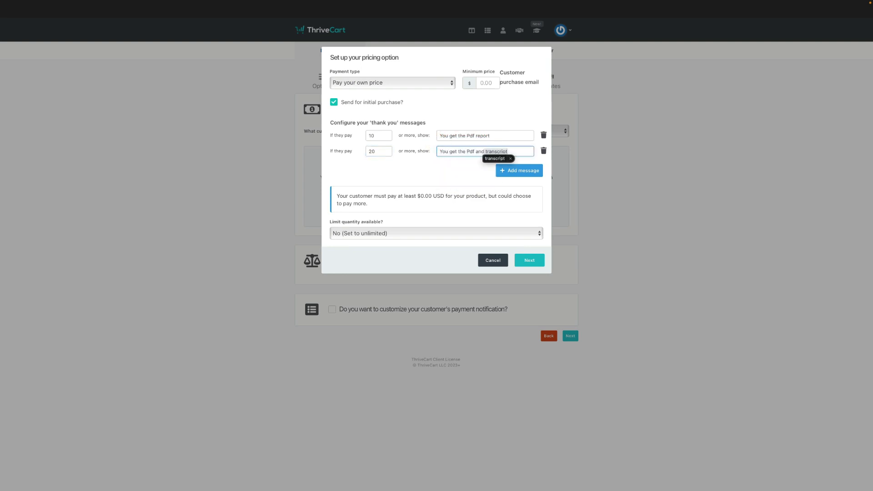
type("pt")
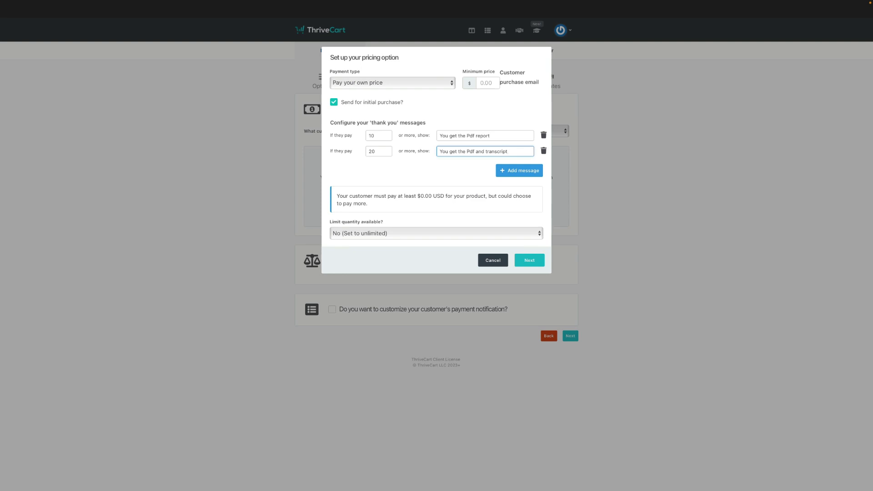
left_click(483, 82)
type("1.00")
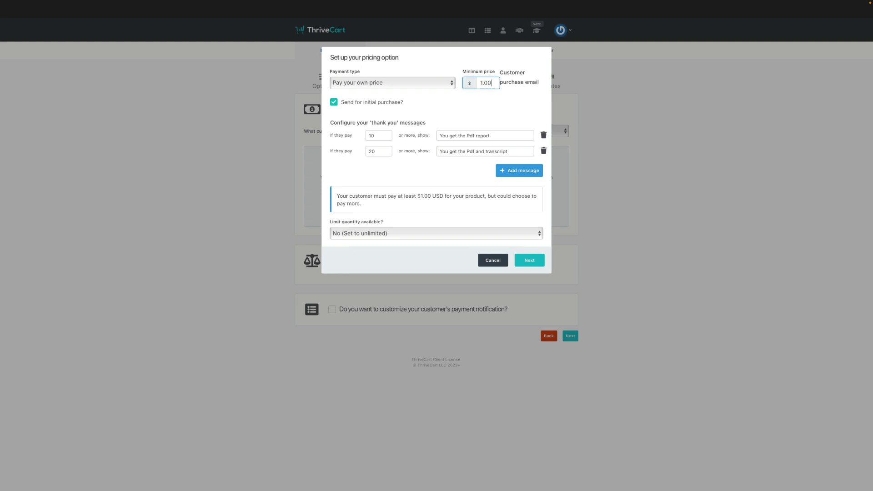
Switch the pricing option's payment type to Split pay
left_click(434, 86)
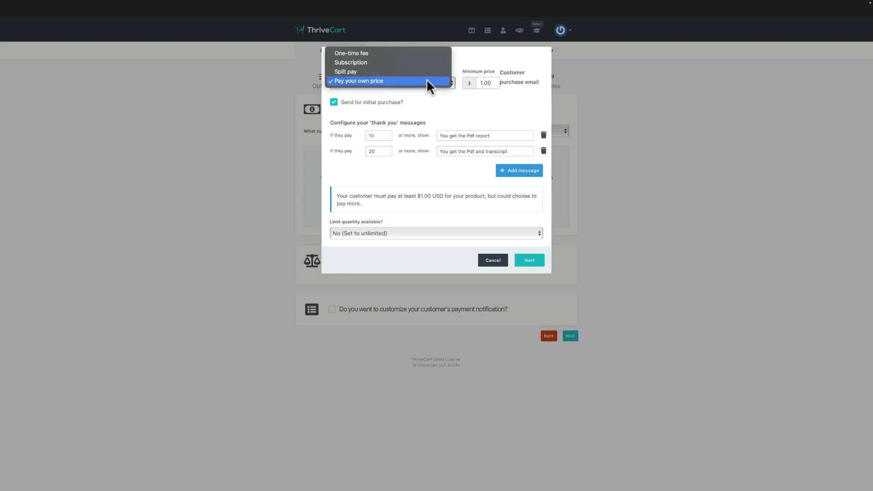
left_click(425, 72)
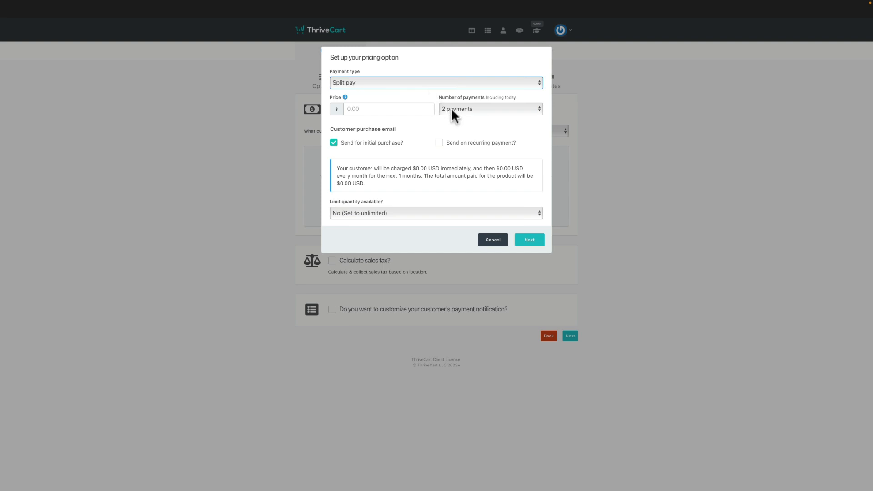
left_click(444, 85)
left_click(231, 91)
Limit the quantity available for this pricing option to 1
left_click(389, 213)
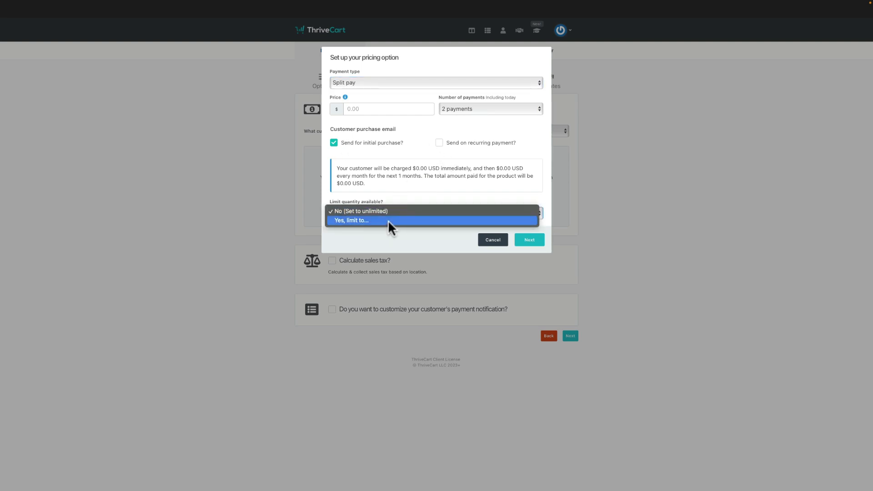
left_click(388, 220)
left_click(466, 218)
type("1")
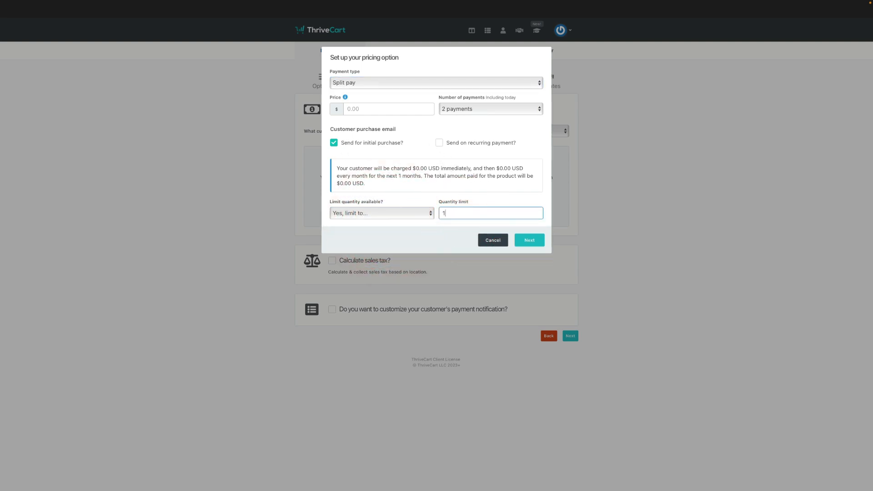
Change the payment type to Subscription with a trial period of 7 days
left_click(413, 83)
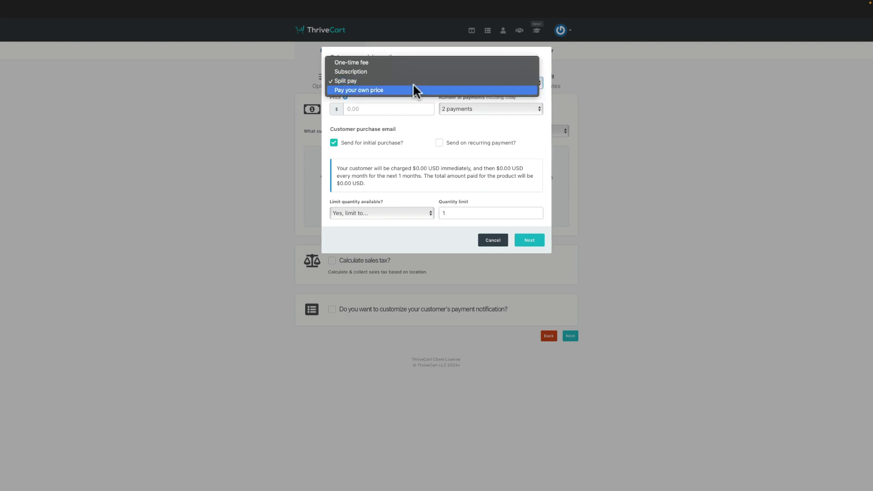
left_click(415, 72)
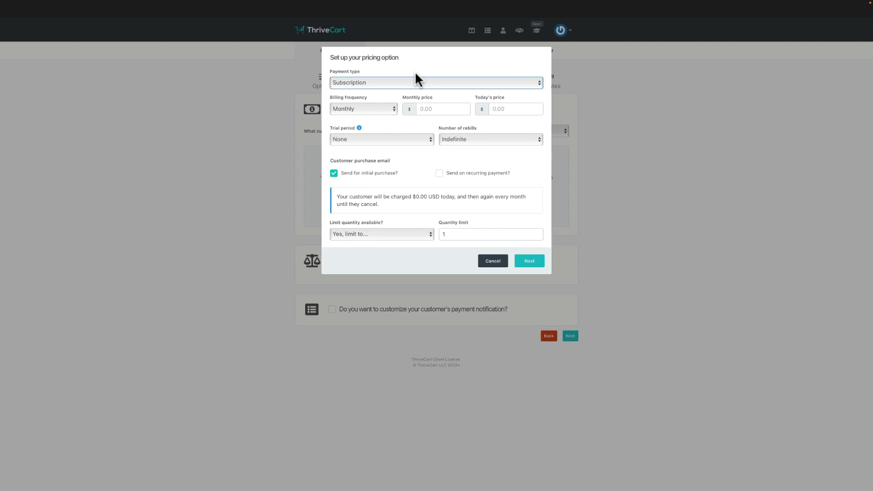
left_click(384, 139)
left_click(381, 164)
Set the subscription's monthly price and today's price to $10.00
left_click(432, 108)
type("1.00")
left_click(509, 109)
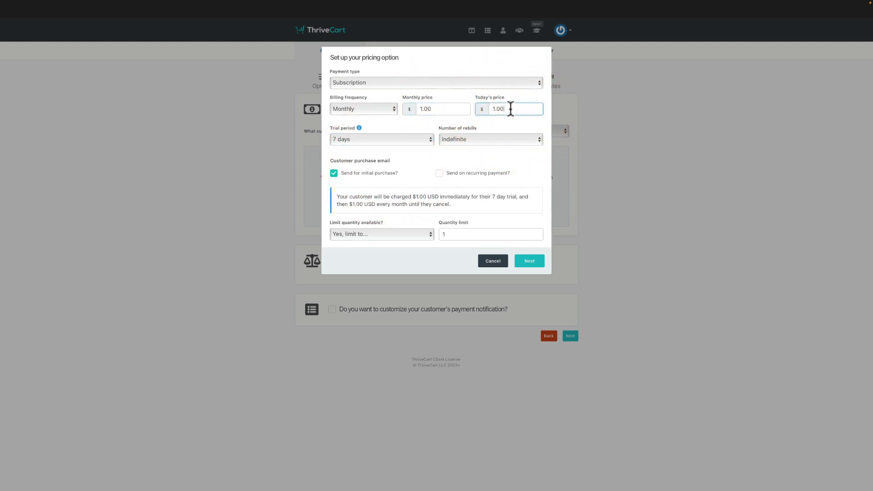
left_click(423, 109)
type("0")
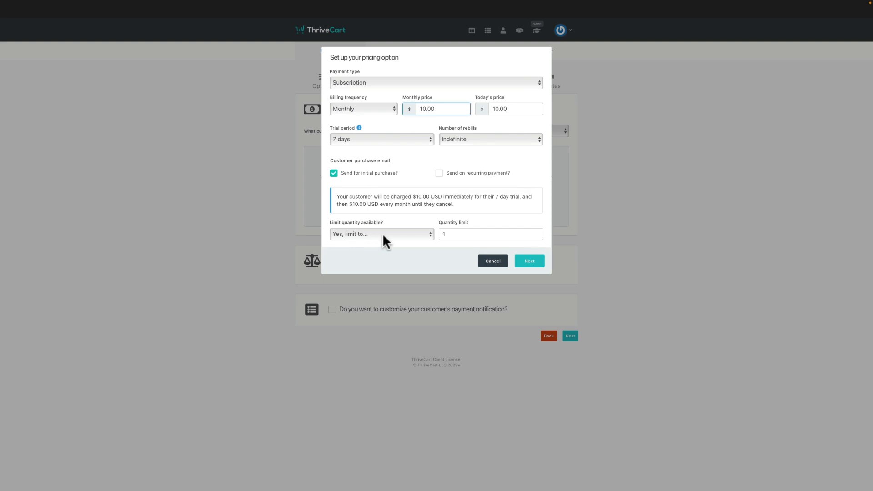
Change the pricing option's payment type to One-time fee with no trial period
left_click(414, 84)
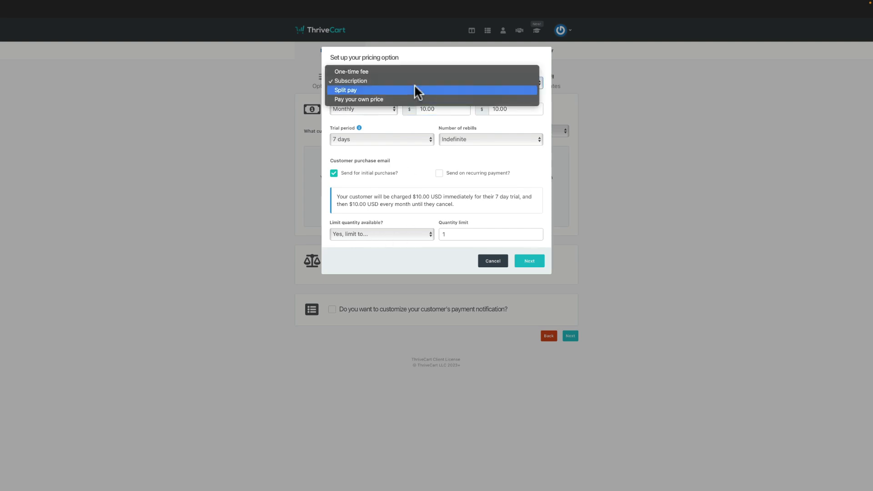
left_click(415, 72)
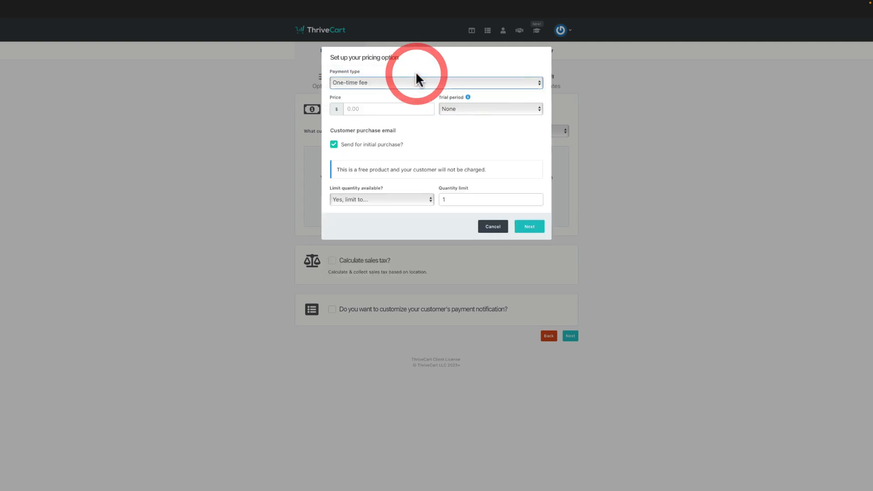
left_click(450, 109)
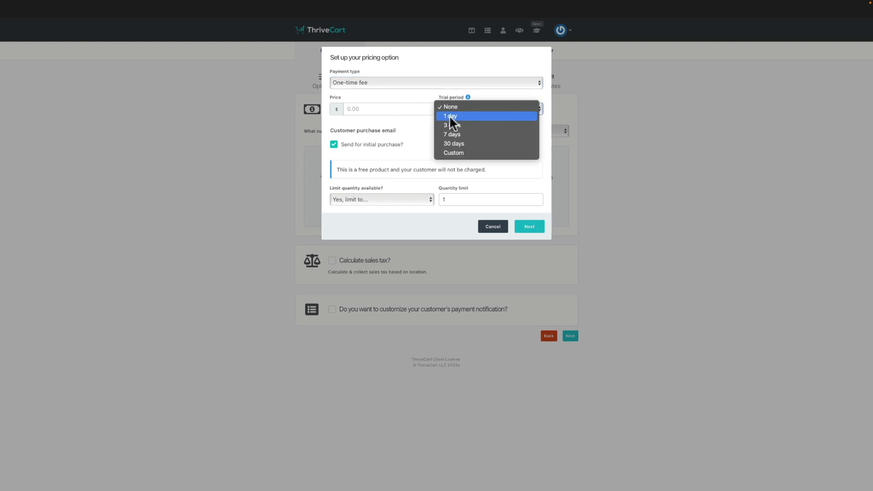
left_click(416, 103)
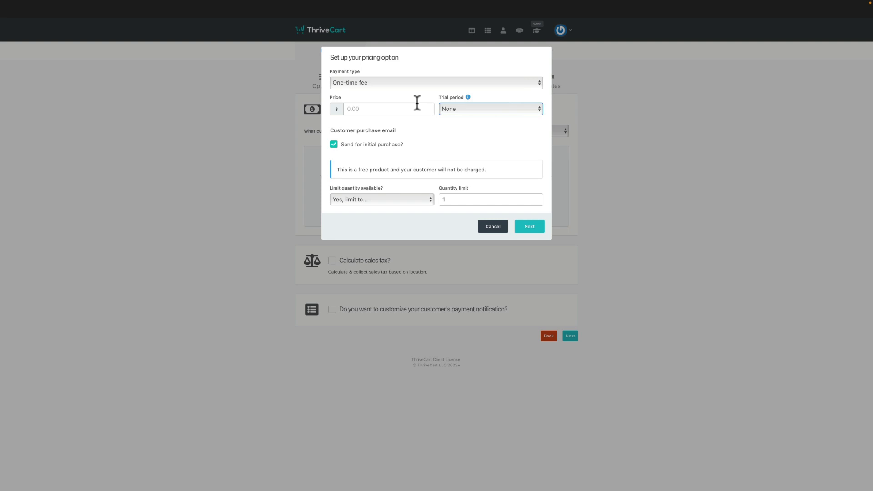
left_click(465, 82)
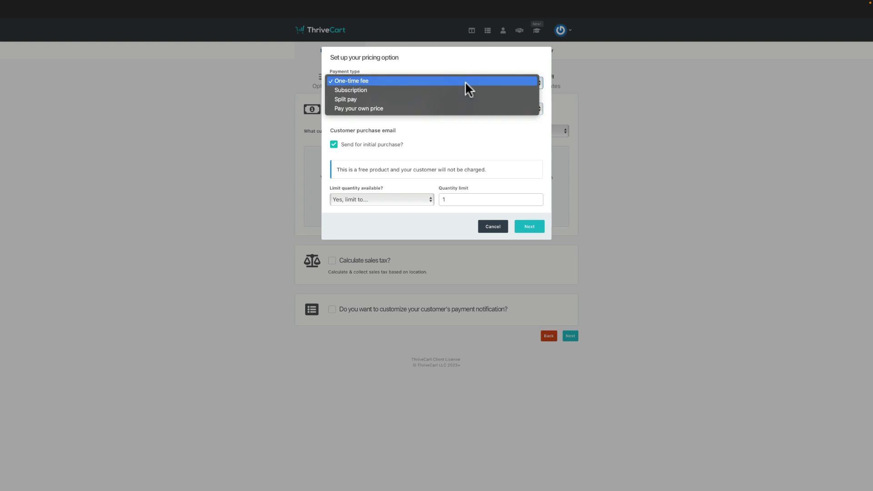
left_click(461, 170)
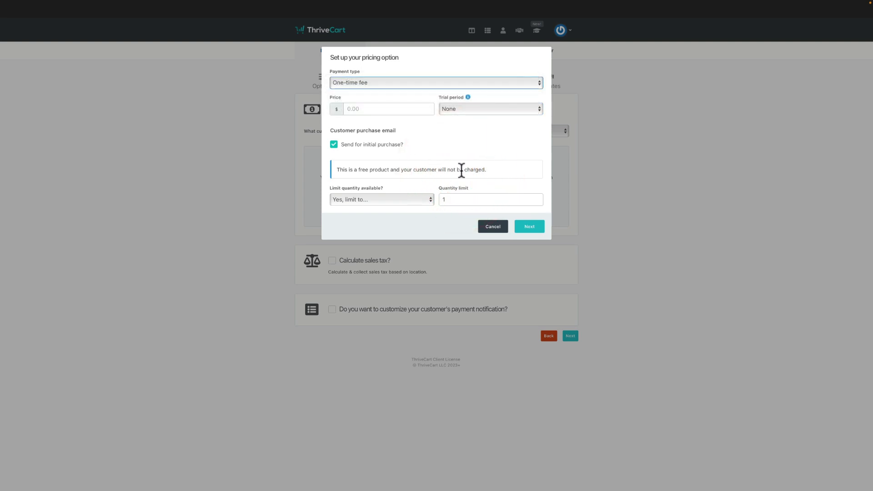
Set the one-time price to $100.00 and save the pricing option, allowing only one purchase at a time
left_click(351, 109)
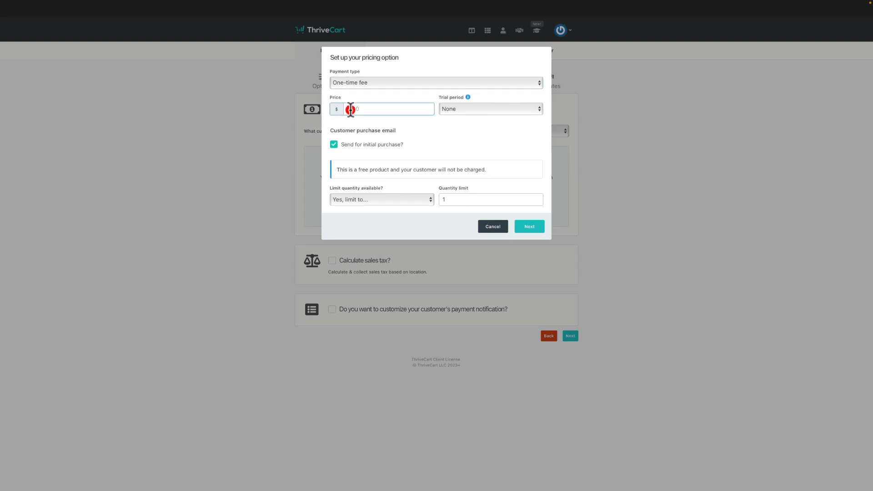
type("100.00")
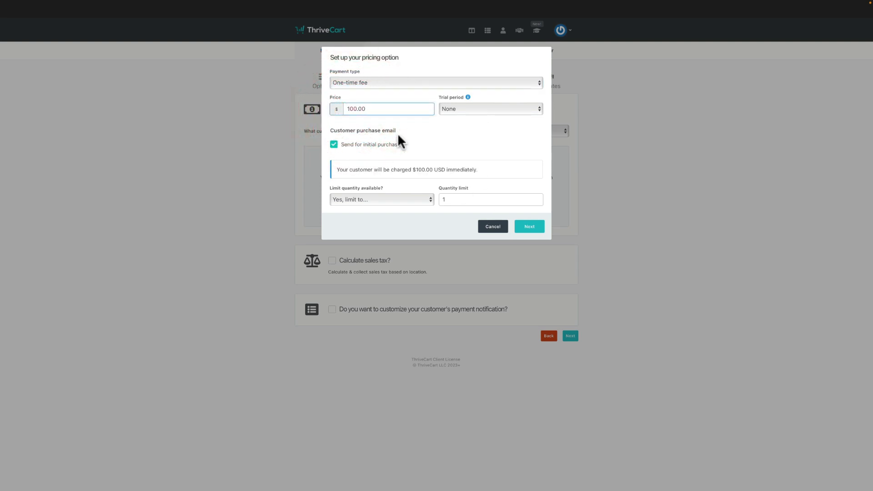
left_click(526, 227)
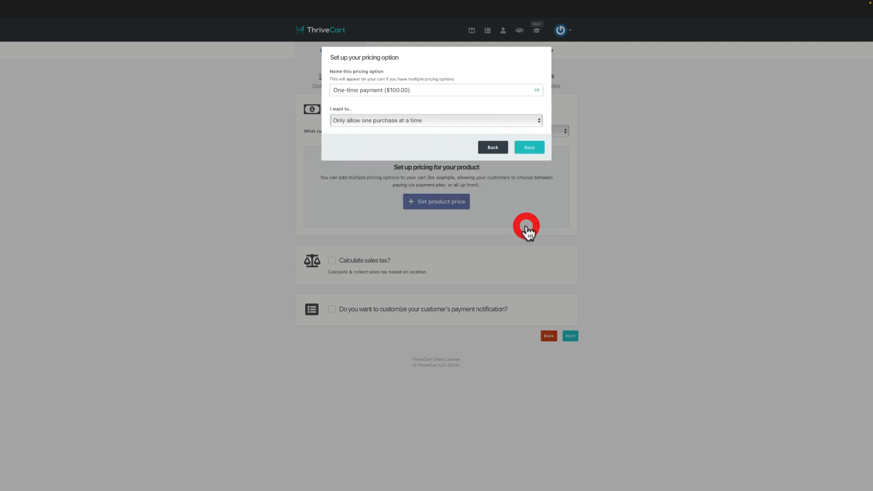
left_click(530, 150)
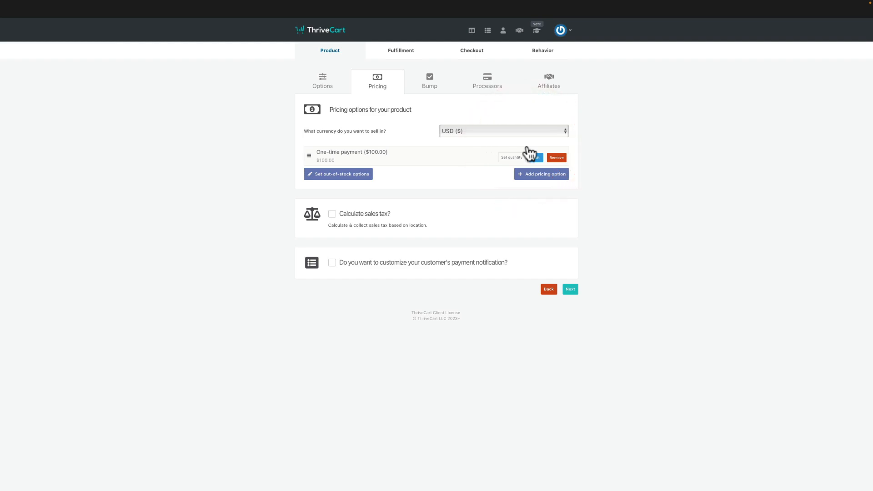
Set the out-of-stock option to replace the cart with the message "Sorry! All Sold Out" and save it
left_click(364, 172)
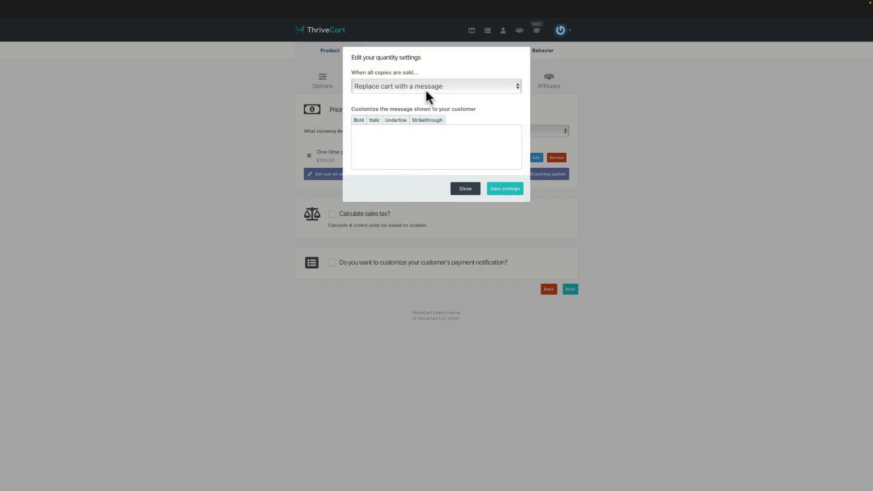
left_click(406, 144)
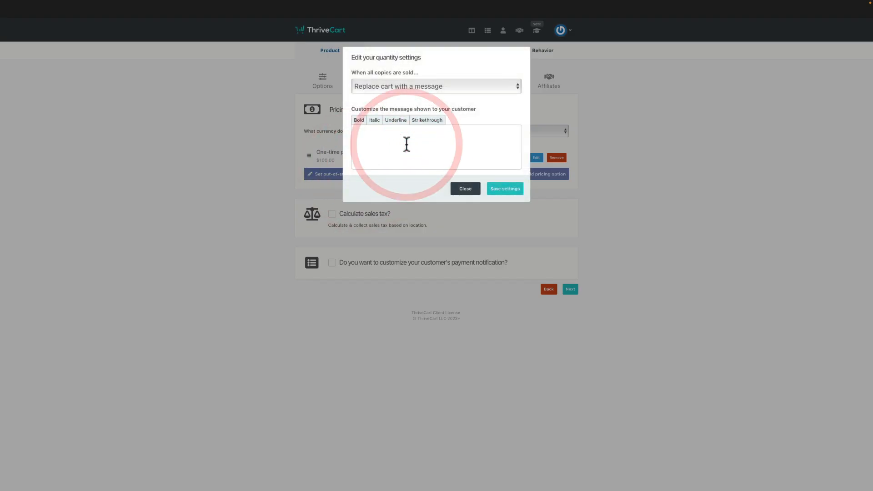
type("Sorry! All Sold Out")
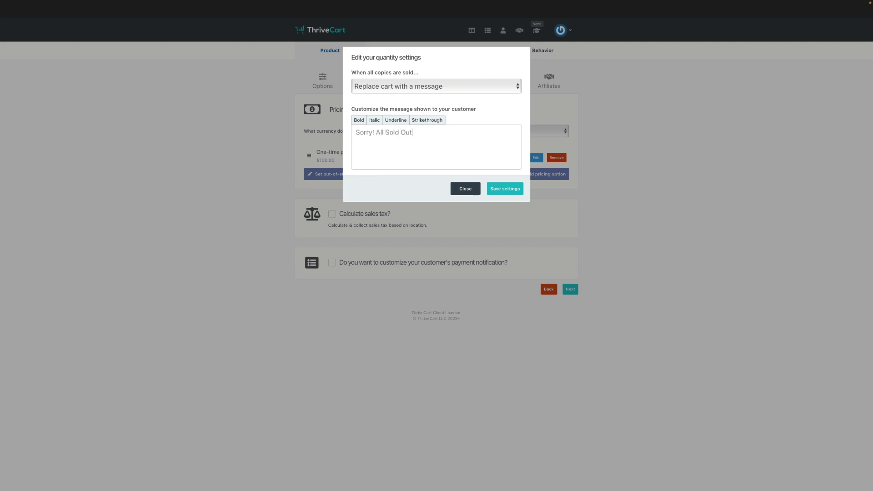
left_click(511, 188)
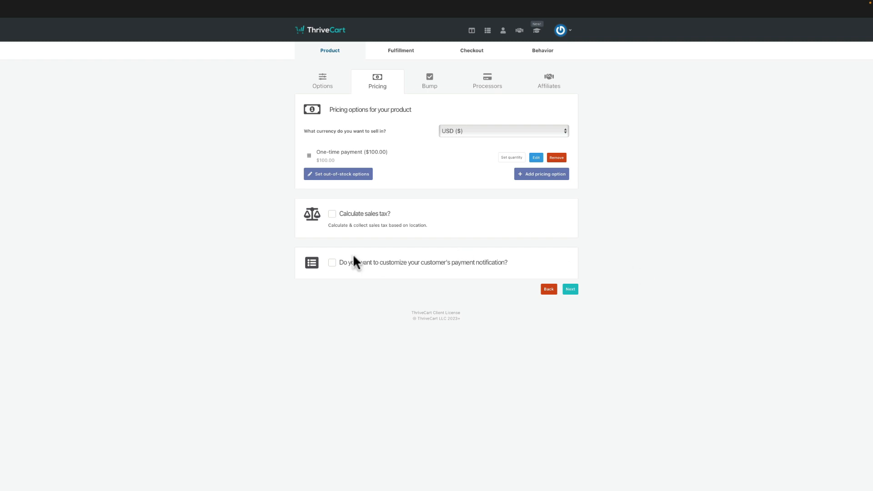
Enable the customized customer payment notification using the Detailed notification layout and save it
left_click(337, 264)
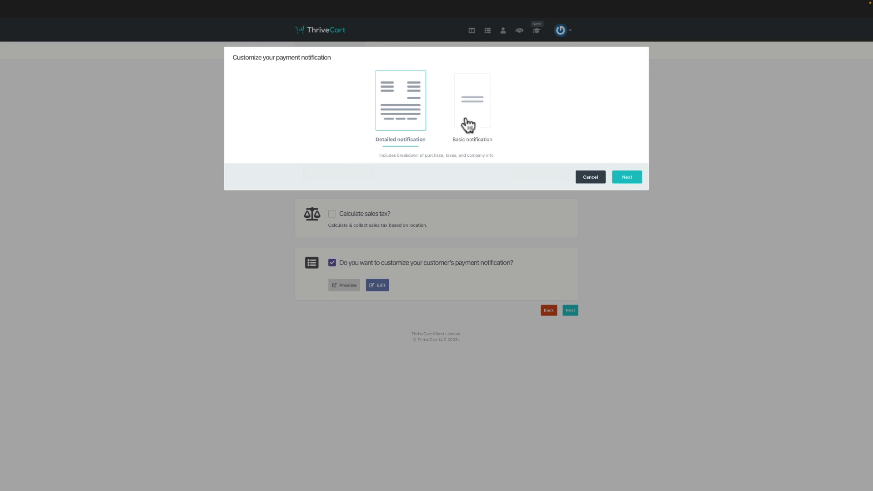
left_click(634, 179)
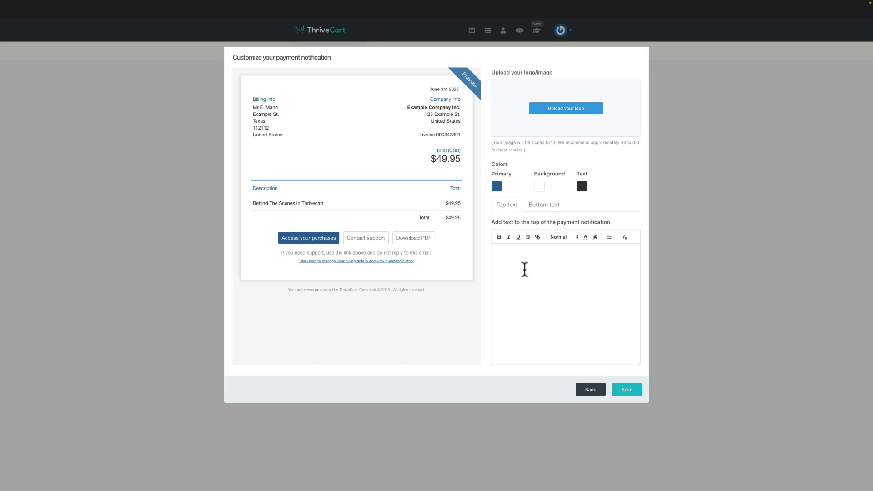
left_click(625, 390)
Enable sales tax calculation with ThriveCart simple sales tax as provider and Software as the product category
left_click(333, 213)
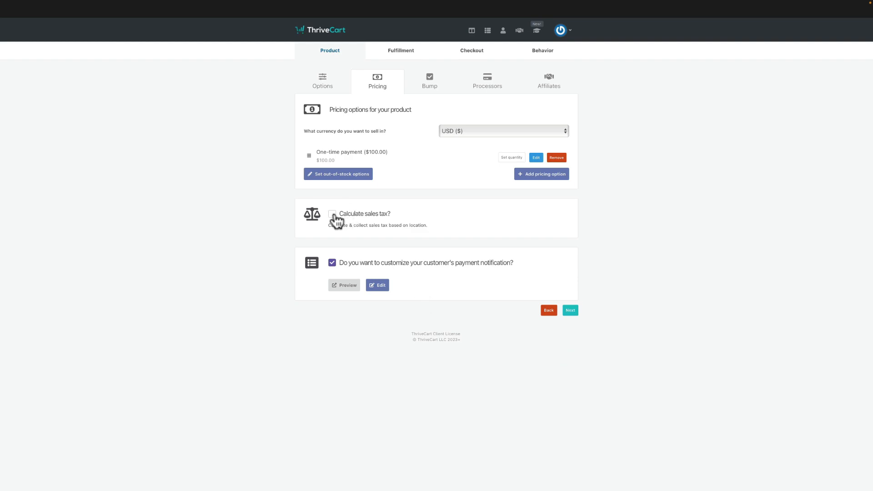
left_click(439, 107)
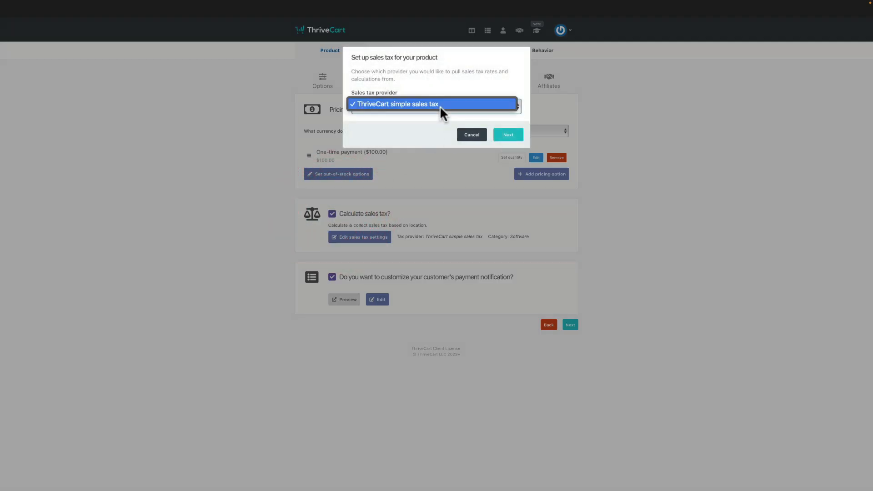
left_click(440, 106)
left_click(432, 127)
left_click(505, 136)
left_click(490, 107)
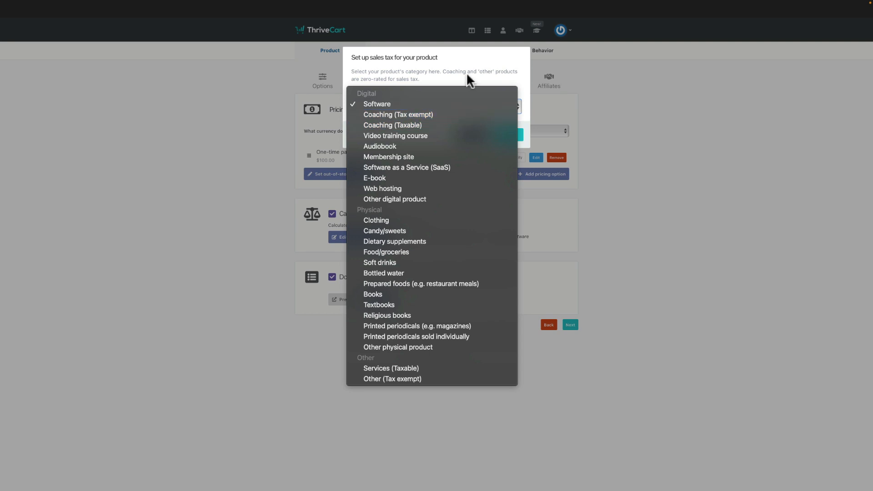
left_click(473, 87)
left_click(502, 134)
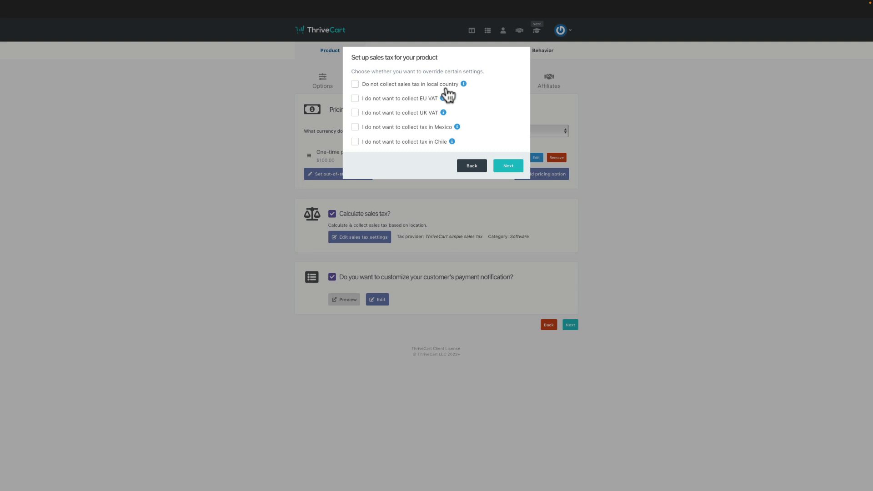
Opt out of collecting sales tax in the local country and accept the advanced-option confirmation
mouse_move(464, 85)
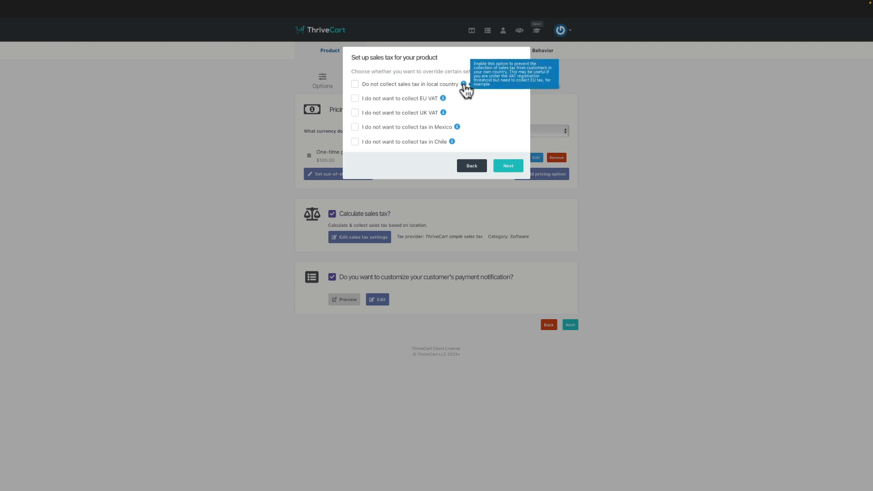
left_click(355, 84)
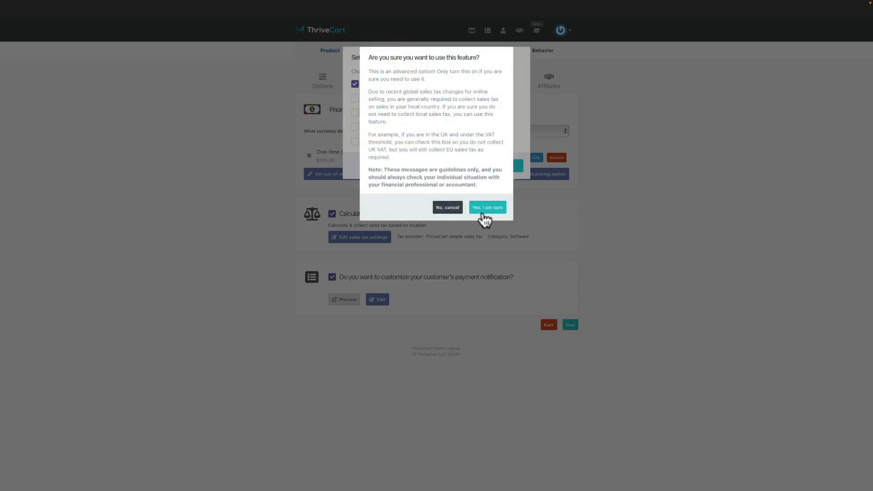
left_click(483, 210)
left_click(355, 98)
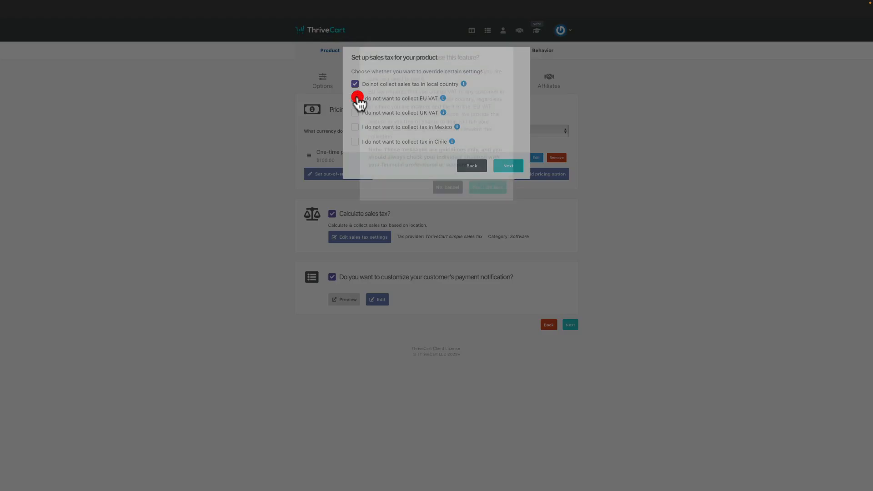
left_click(488, 187)
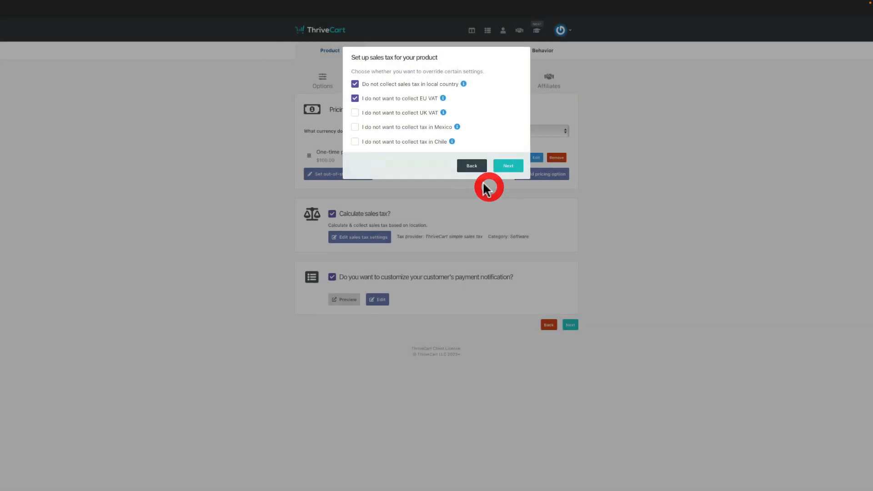
left_click(354, 98)
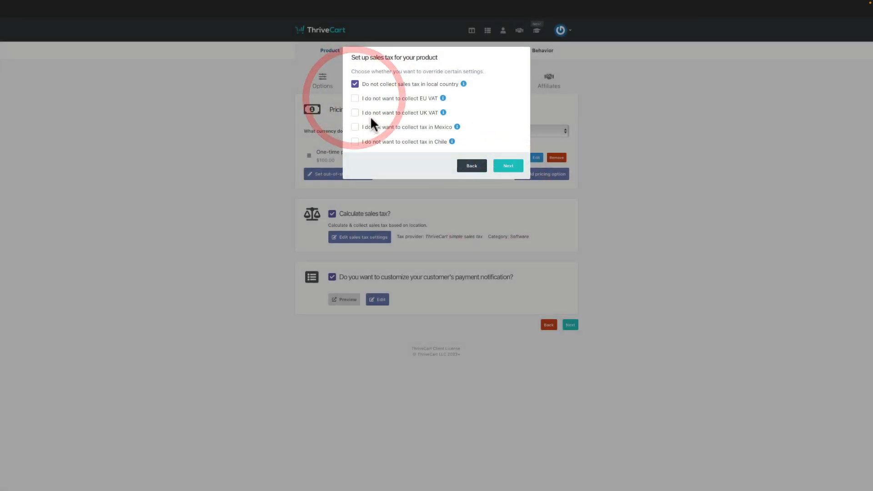
Opt out of collecting UK VAT, keep the existing business address, and save the sales tax settings
left_click(355, 113)
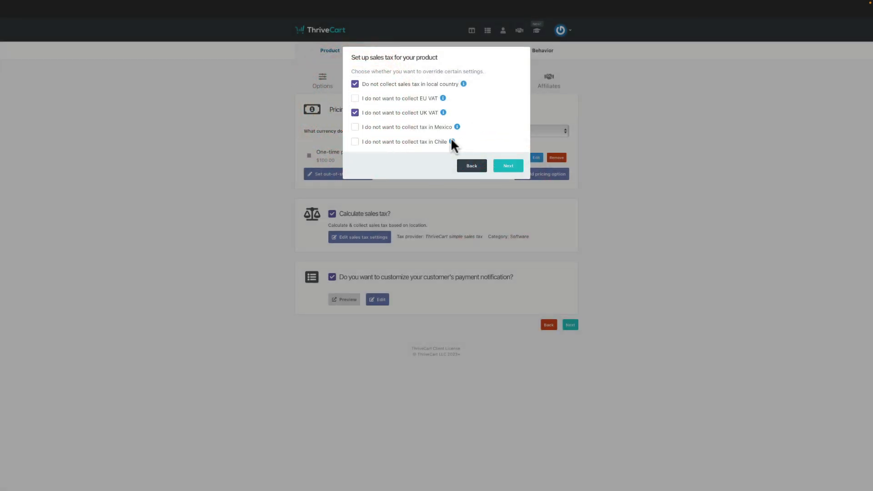
left_click(507, 167)
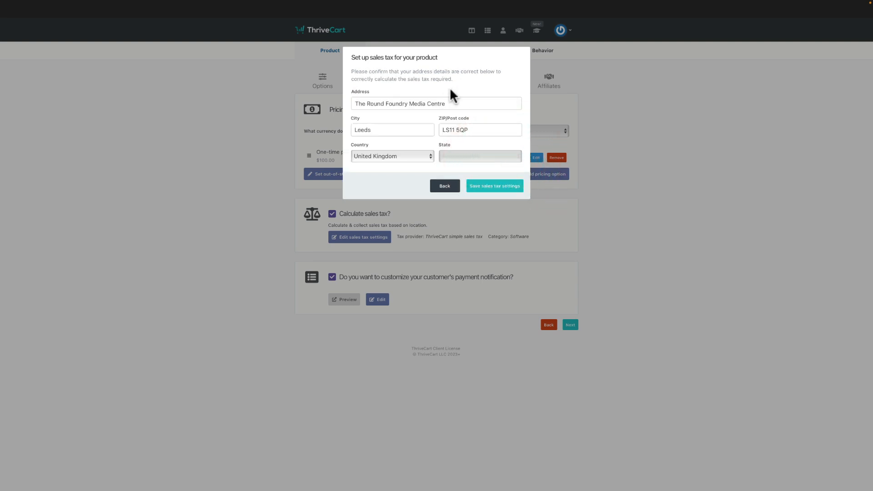
left_click(507, 193)
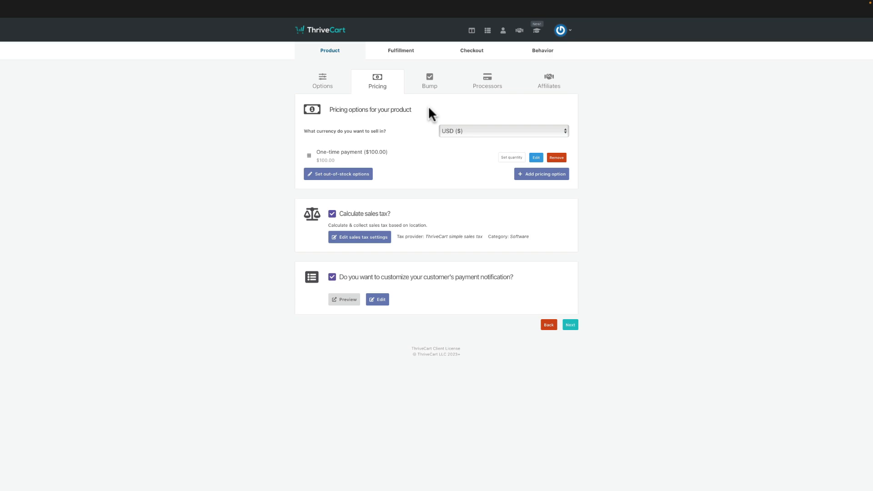
Change the sales tax product category to Video training course, save the settings, and continue to the bump offer setup
left_click(365, 231)
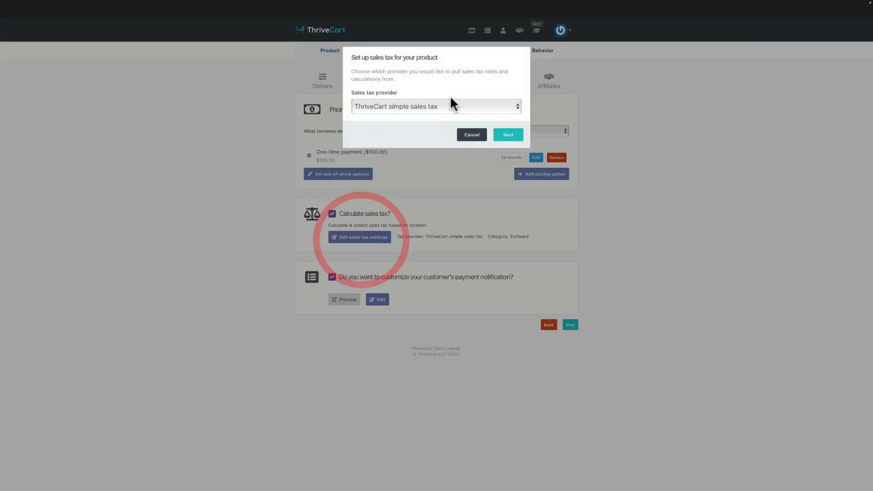
left_click(507, 135)
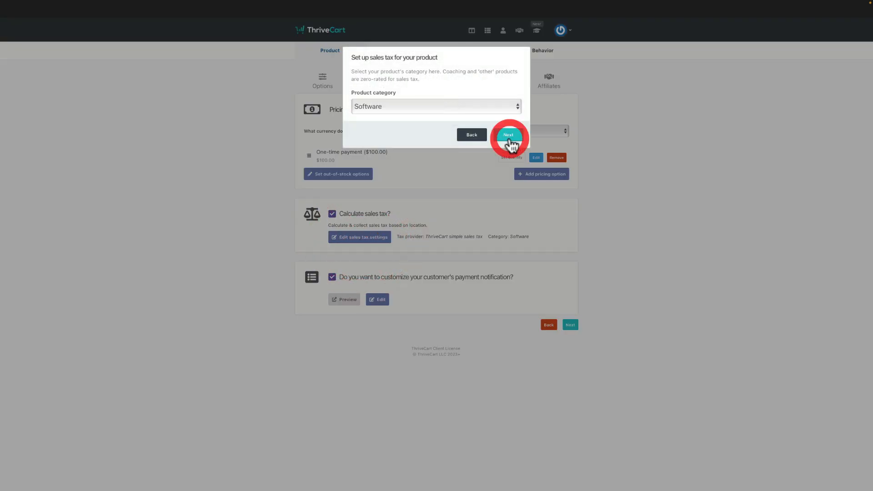
left_click(506, 106)
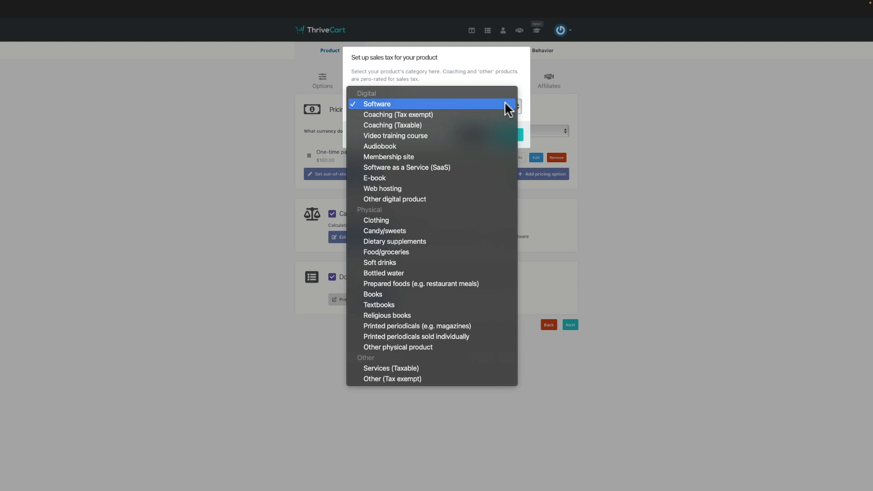
left_click(499, 136)
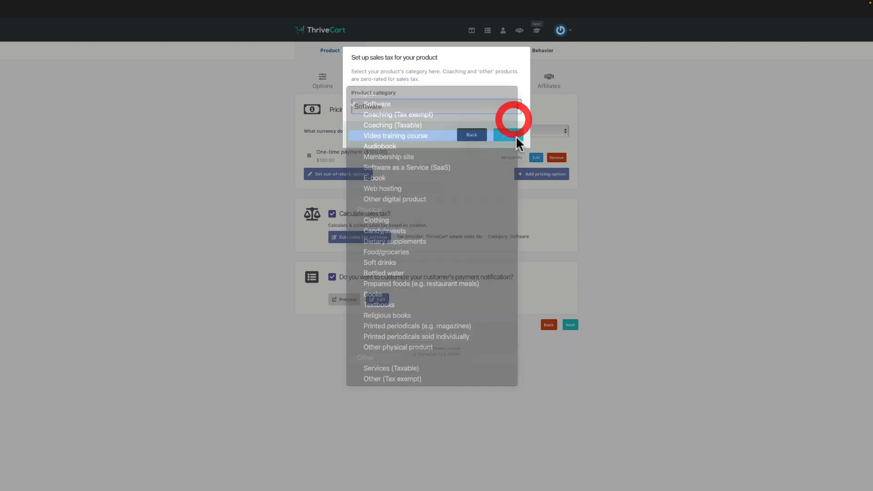
left_click(513, 135)
left_click(509, 161)
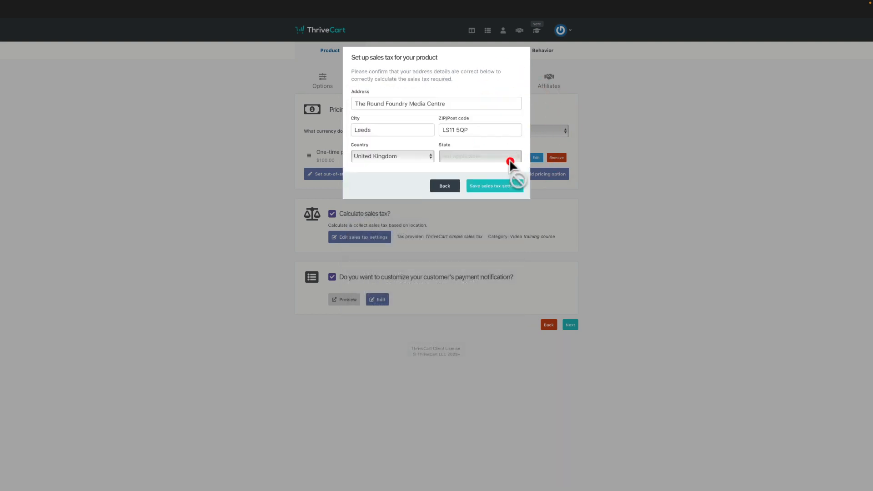
left_click(498, 187)
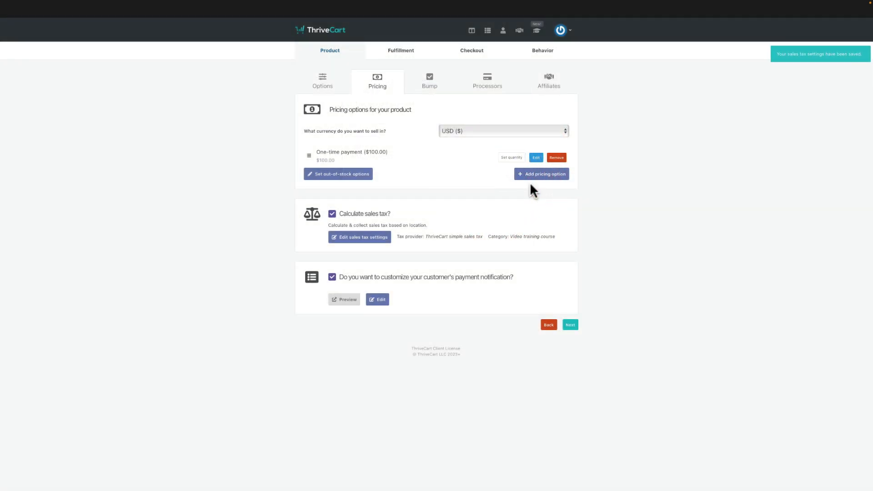
left_click(570, 324)
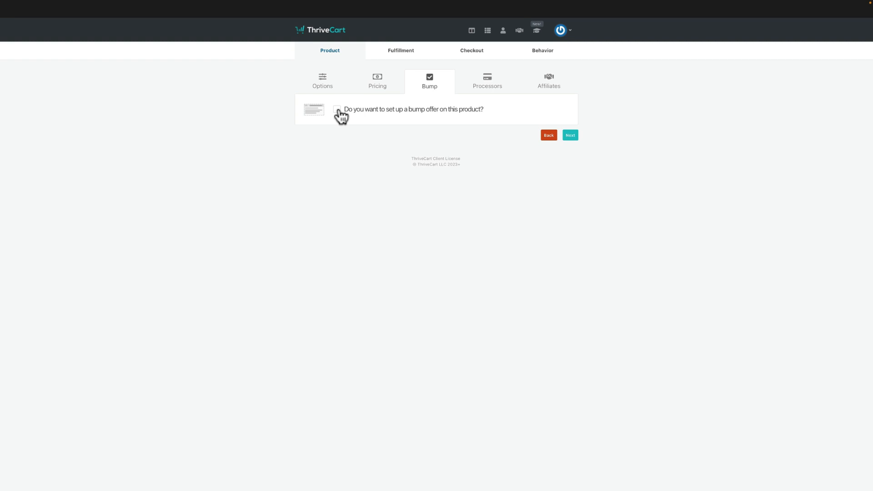
Set up a digital bump offer on the product named "Get The Course Transcripts!" with a price of $10.00
left_click(337, 110)
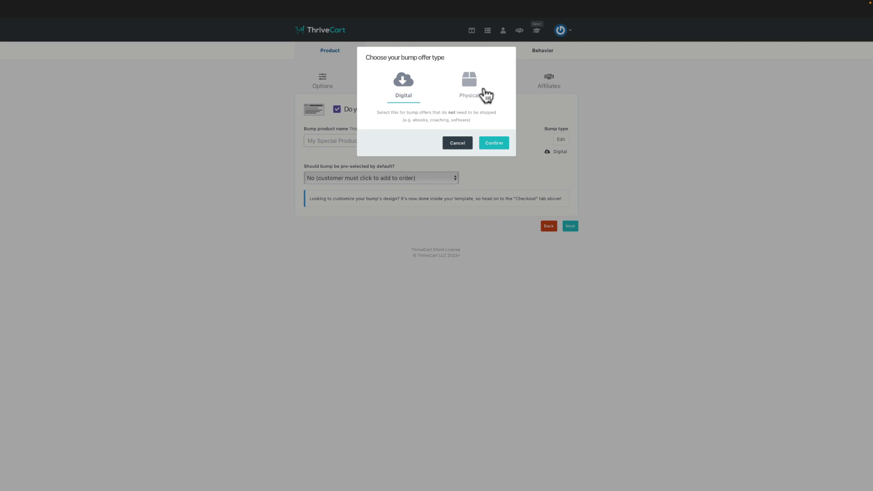
left_click(495, 144)
left_click(315, 139)
type("Get The")
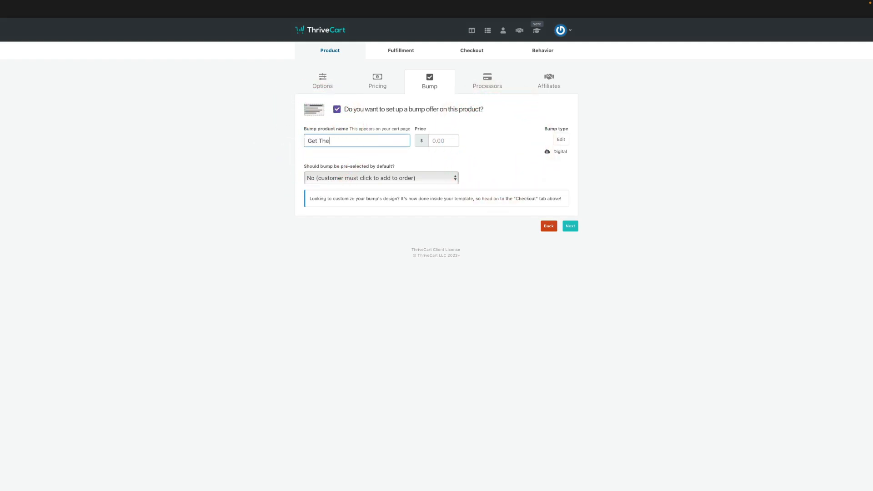
type(" Course Transcripts!")
left_click(437, 142)
type("10.00")
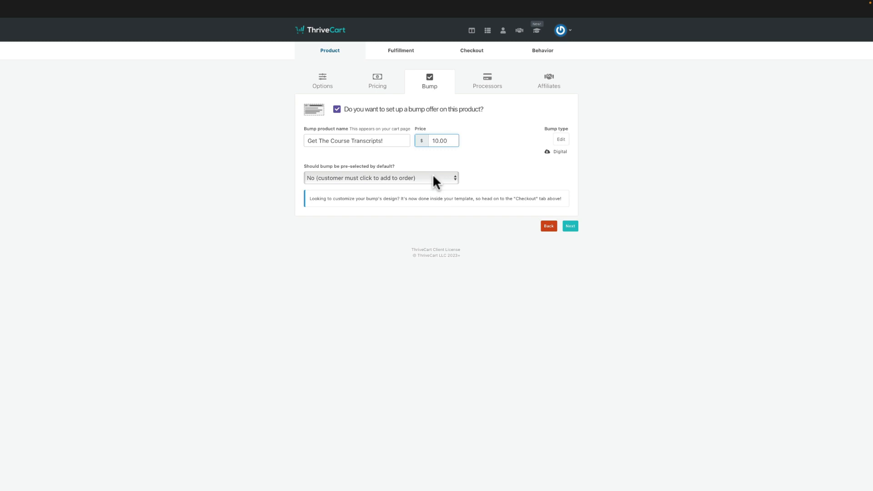
Set up Stripe, PayPal, Apple Pay and Google Pay as the product's payment processors and save them
left_click(482, 81)
left_click(409, 175)
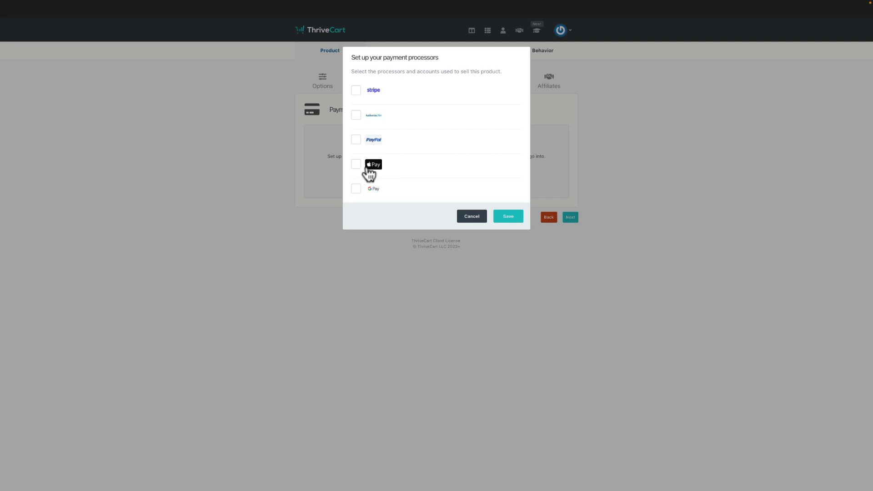
left_click(357, 93)
left_click(357, 141)
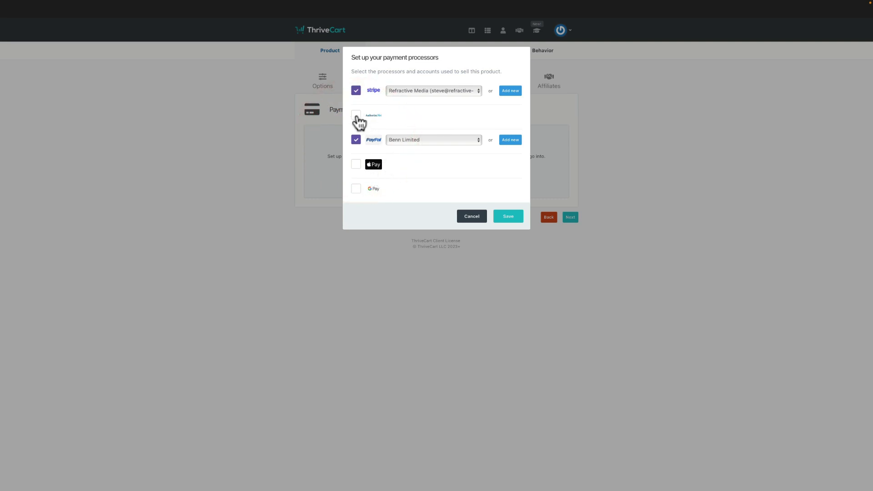
left_click(356, 164)
left_click(357, 189)
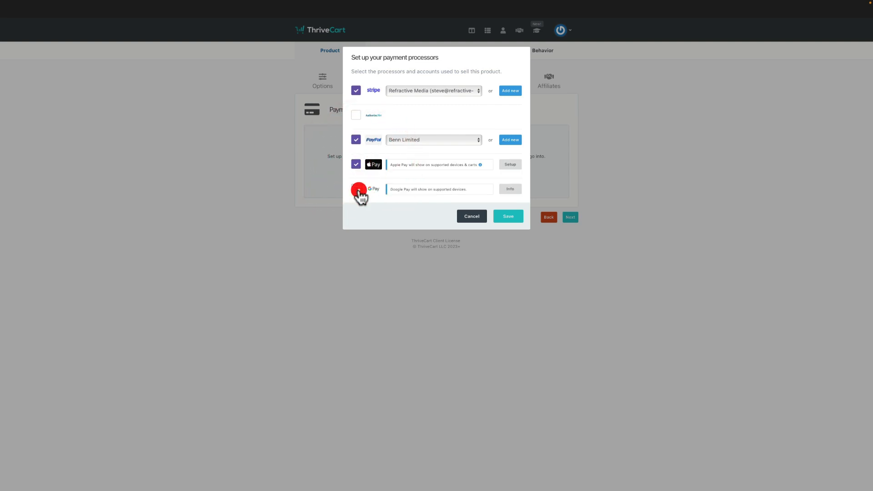
left_click(508, 217)
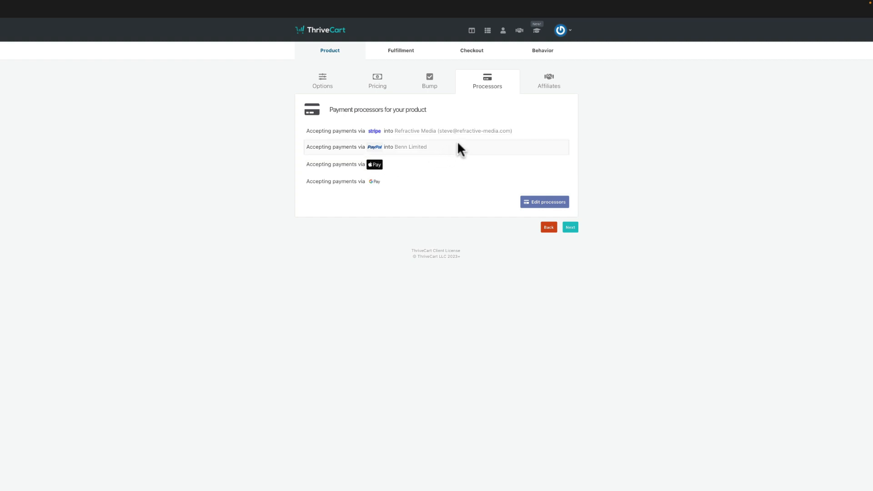
Try to allow affiliates to promote the product, closing the cookie-clearing notice without confirming it
left_click(570, 228)
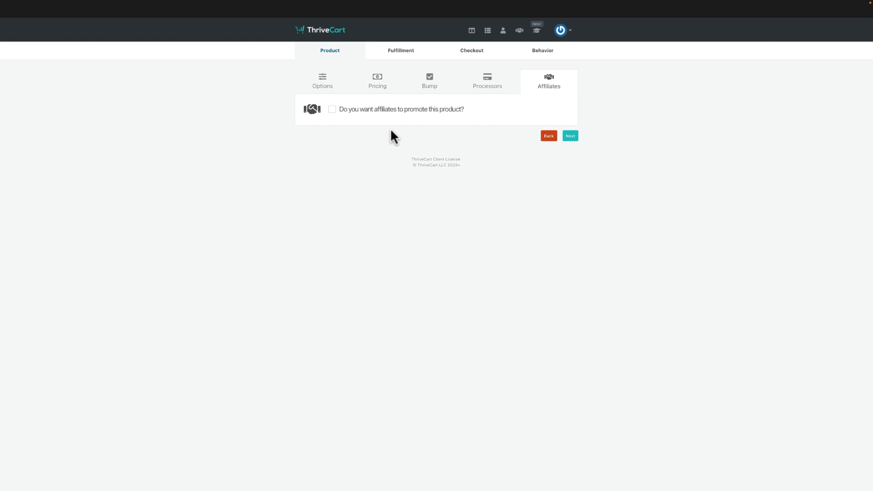
left_click(332, 111)
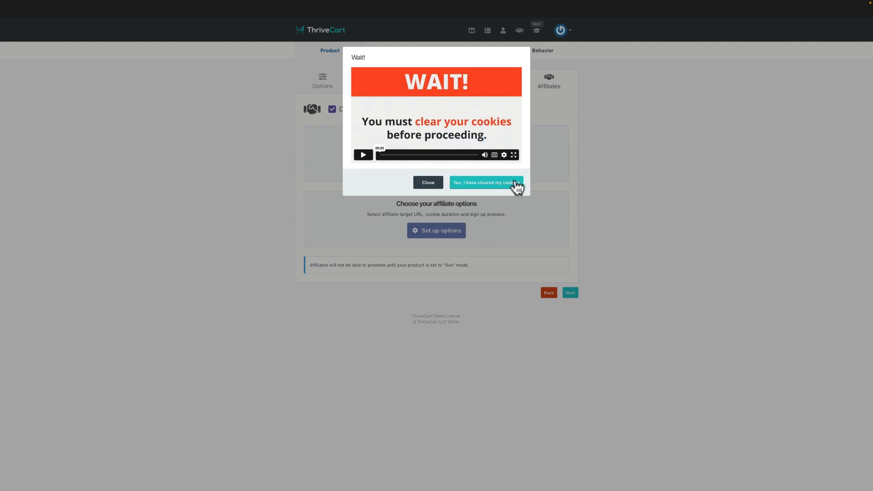
left_click(437, 184)
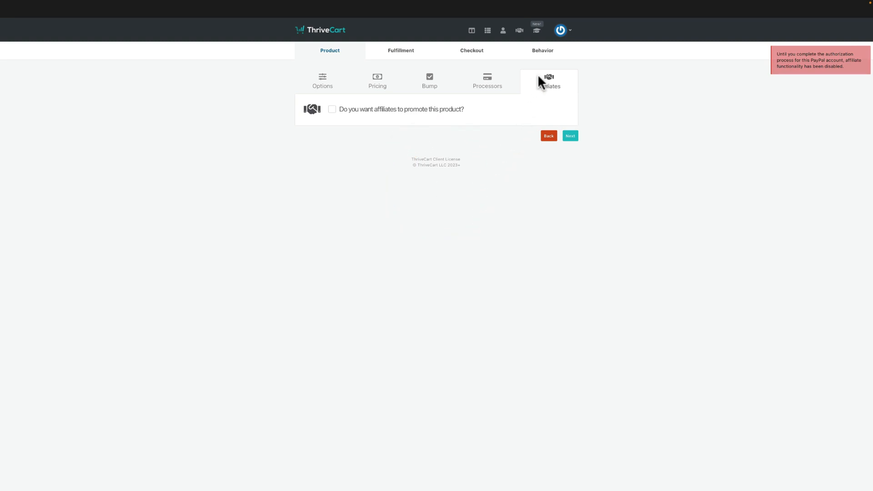
Set the product's fulfillment to add buyers to the membership site after purchase, using ThriveCart Learn as the platform
left_click(414, 58)
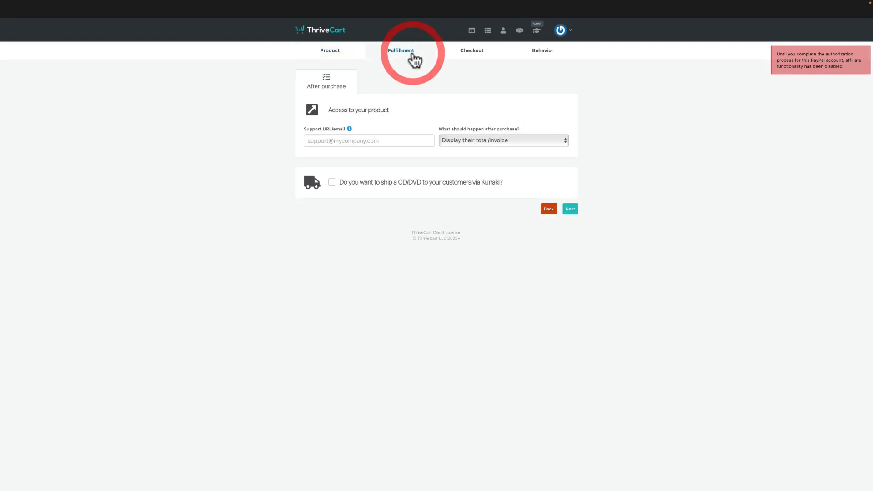
left_click(471, 141)
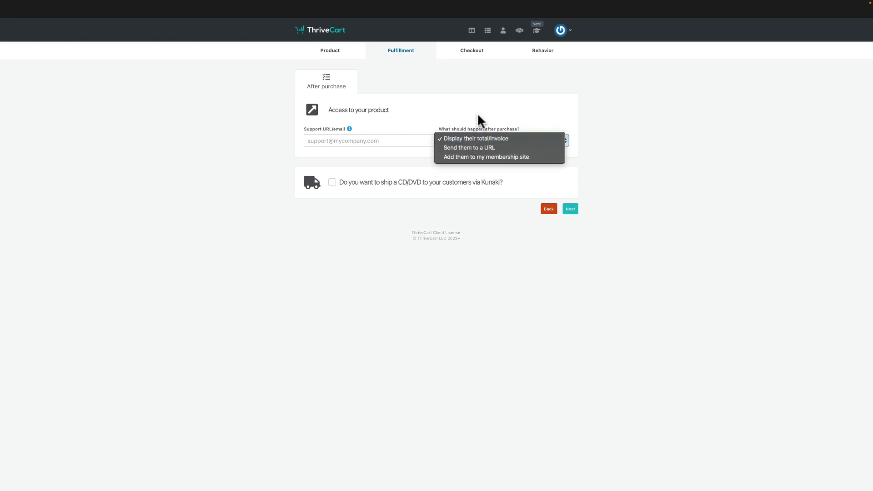
left_click(485, 156)
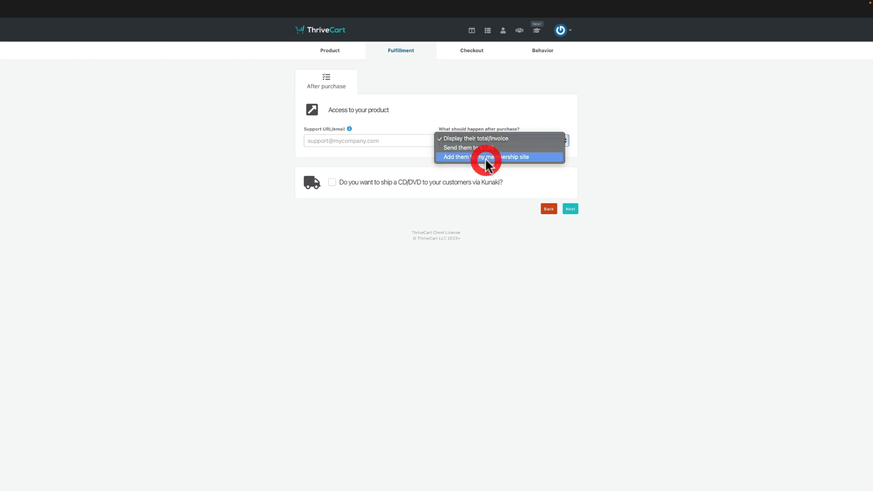
left_click(480, 170)
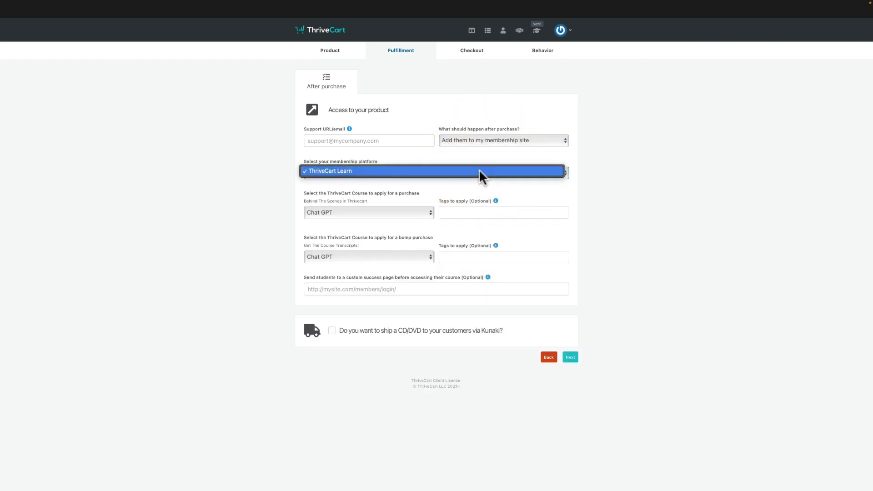
left_click(483, 156)
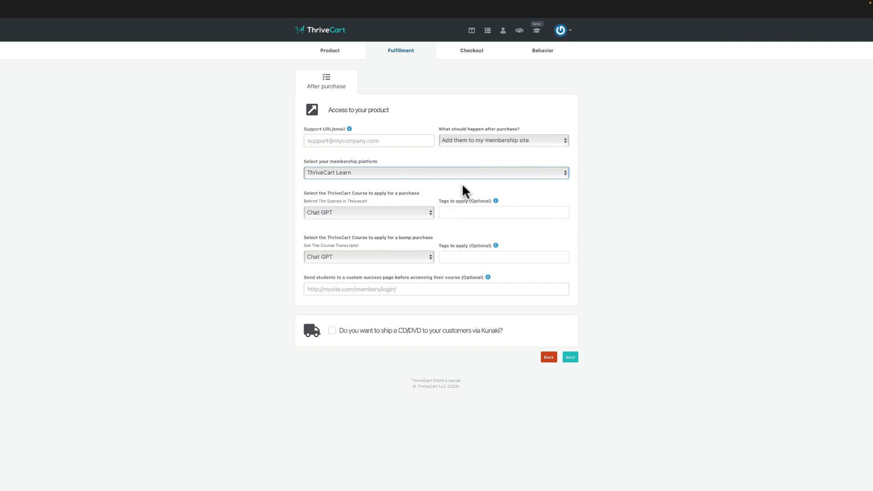
Assign the ThriveCart Mastery course to the main purchase and Inbox: Email Tactics to the bump purchase
left_click(364, 212)
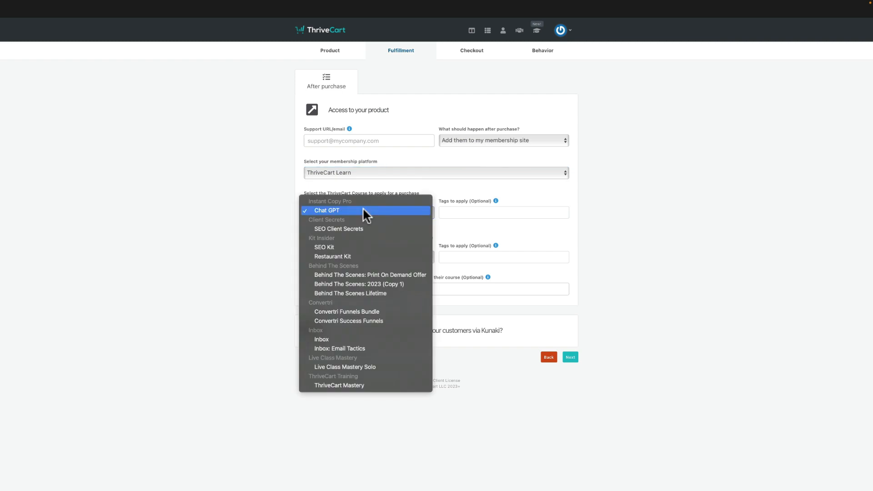
left_click(264, 359)
left_click(349, 213)
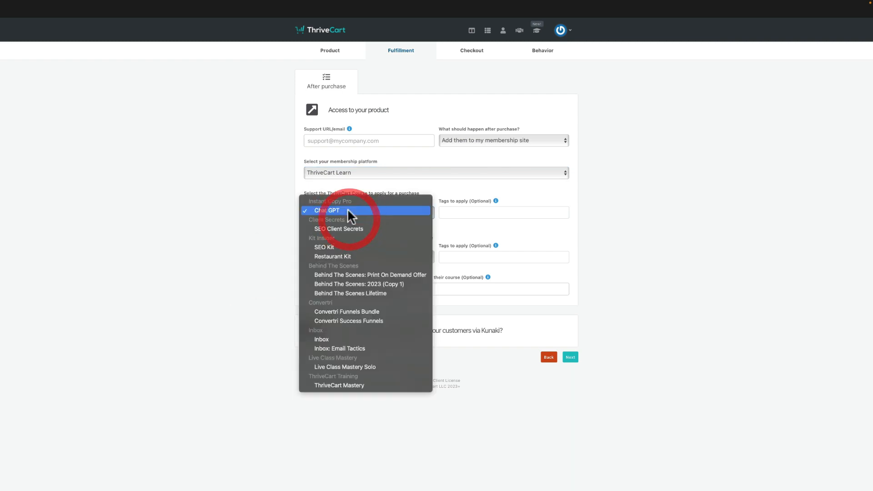
left_click(340, 385)
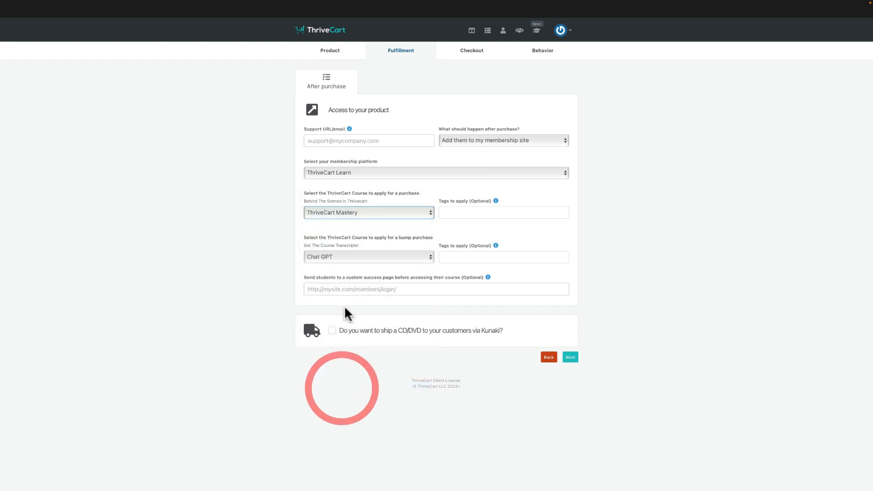
left_click(355, 259)
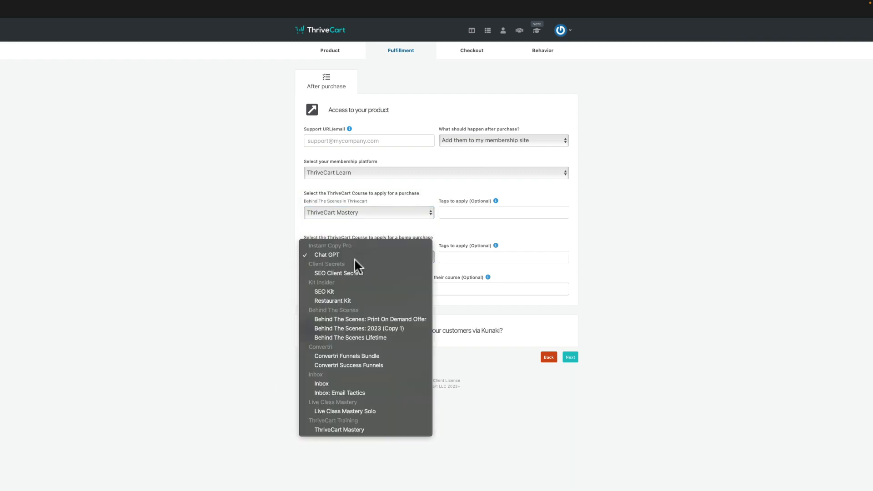
left_click(352, 394)
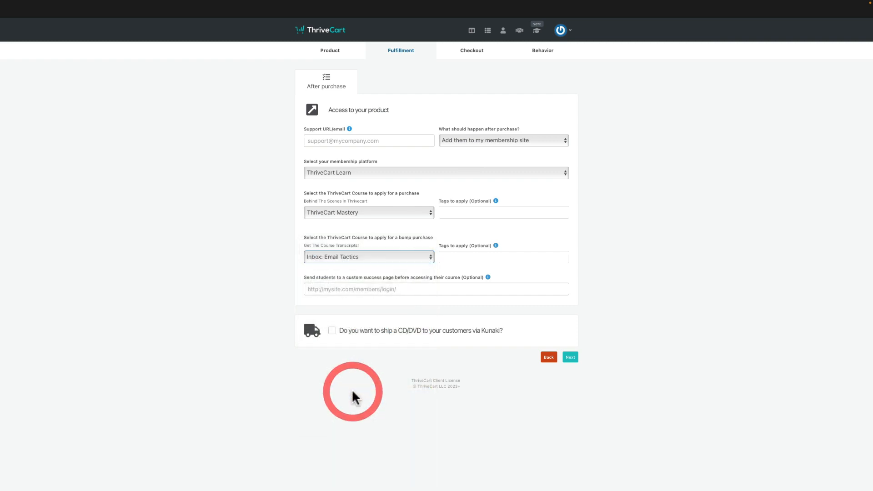
left_click(474, 211)
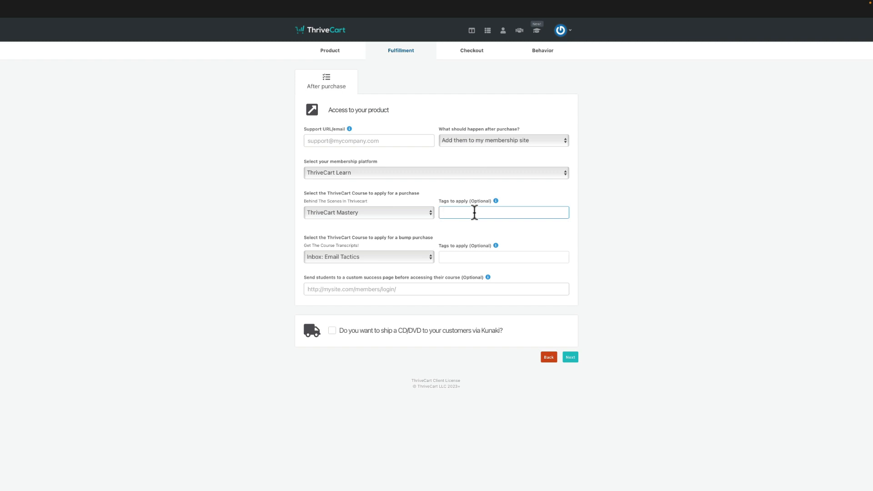
left_click(474, 211)
Enter the business's Zendesk https address as the support URL and continue to the checkout setup
left_click(400, 141)
type("httpo")
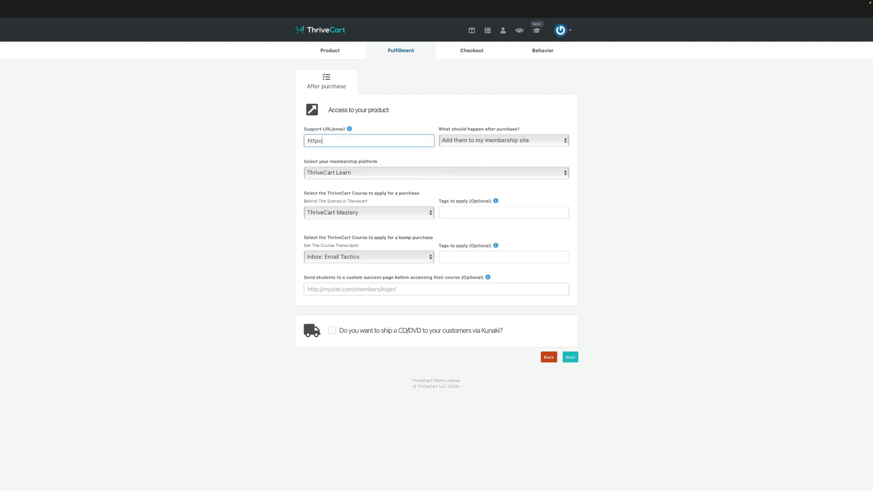
key("BackSpace")
type(":")
key("BackSpace")
type("s://testwes")
key("BackSpace")
key("BackSpace")
key("BackSpace")
key("BackSpace")
key("BackSpace")
key("BackSpace")
type("st")
key("BackSpace")
key("BackSpace")
key("BackSpace")
type("stevebenn.x")
key("BackSpace")
type("zendesk.com")
left_click(569, 357)
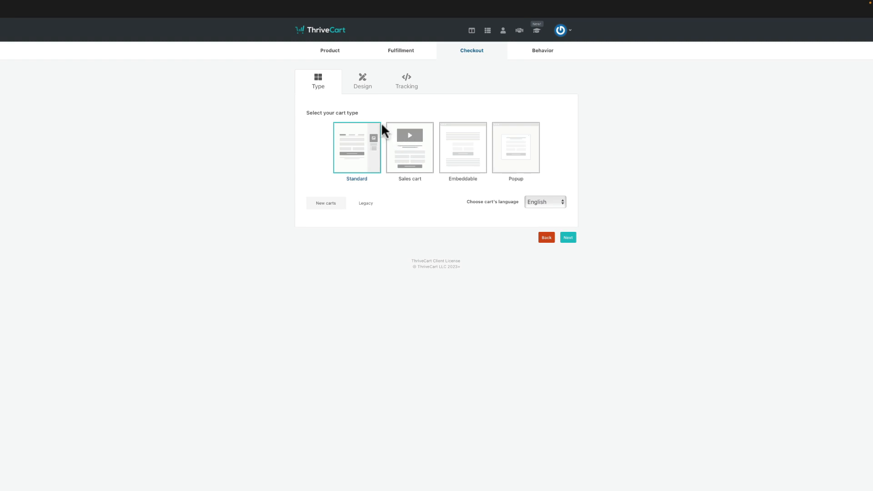
Open the checkout's cart design options and view the design import dialog without importing anything
left_click(364, 89)
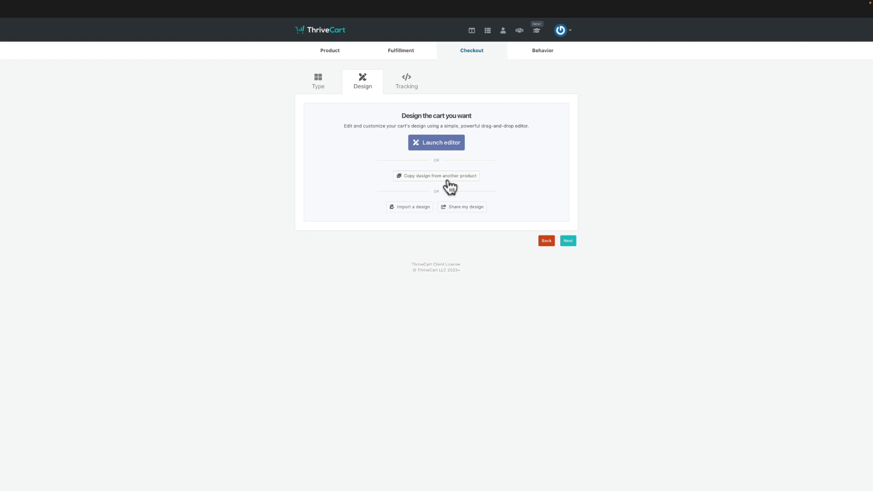
left_click(416, 207)
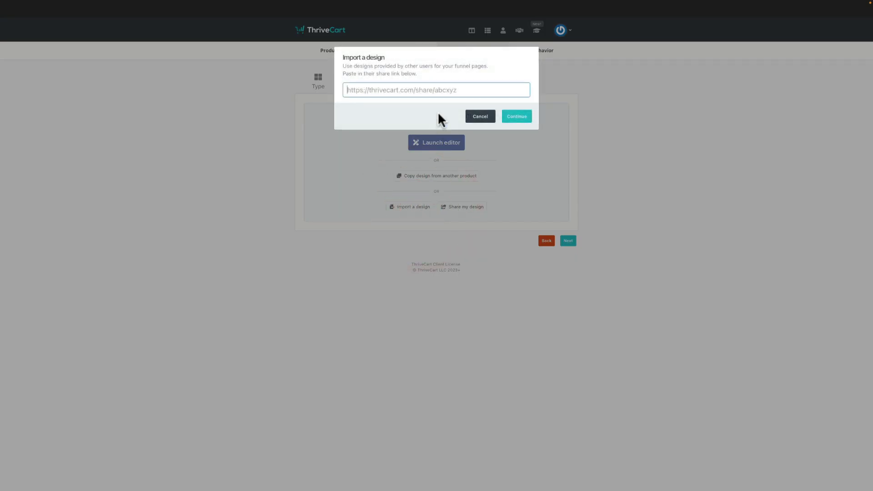
left_click(481, 119)
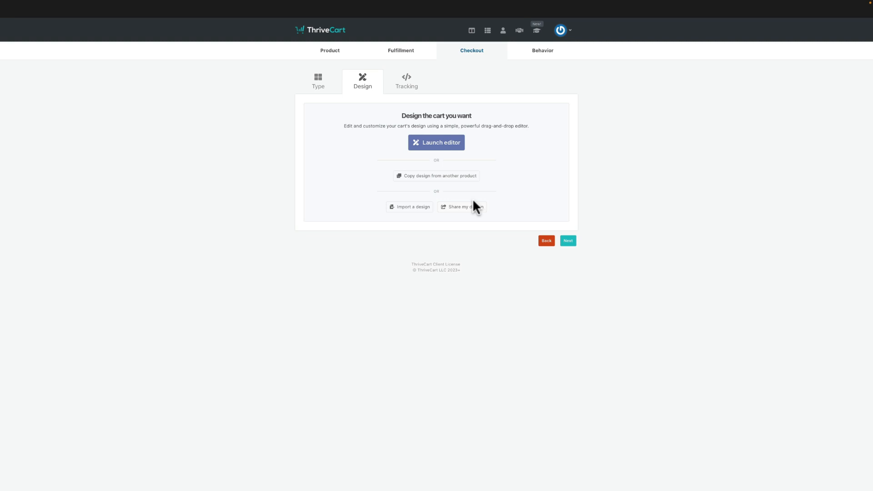
Launch the cart design editor and set the cart page's sidebar position to Left
left_click(448, 146)
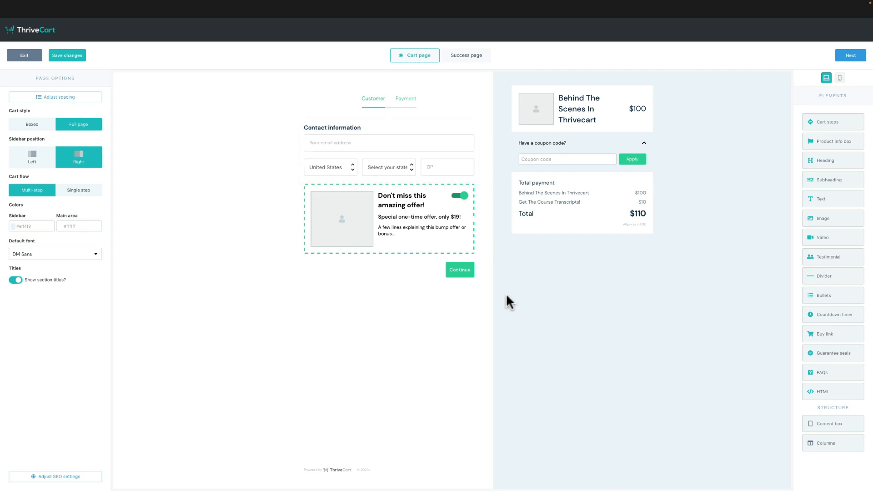
left_click(43, 157)
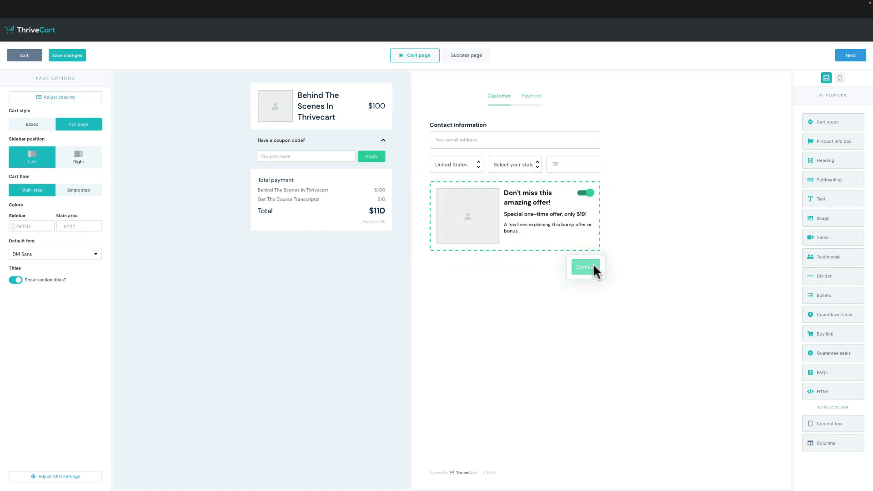
Change the coupon code element's button color to magenta pink and set its style to Expanded
left_click(341, 154)
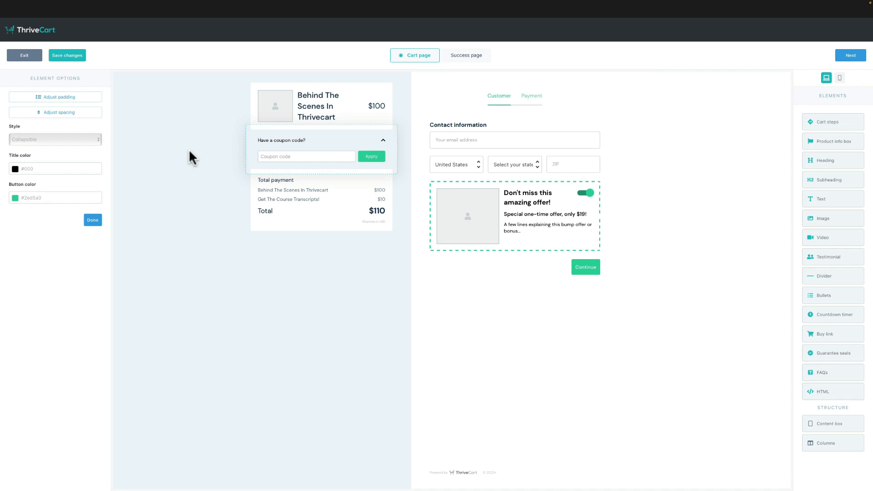
left_click(15, 198)
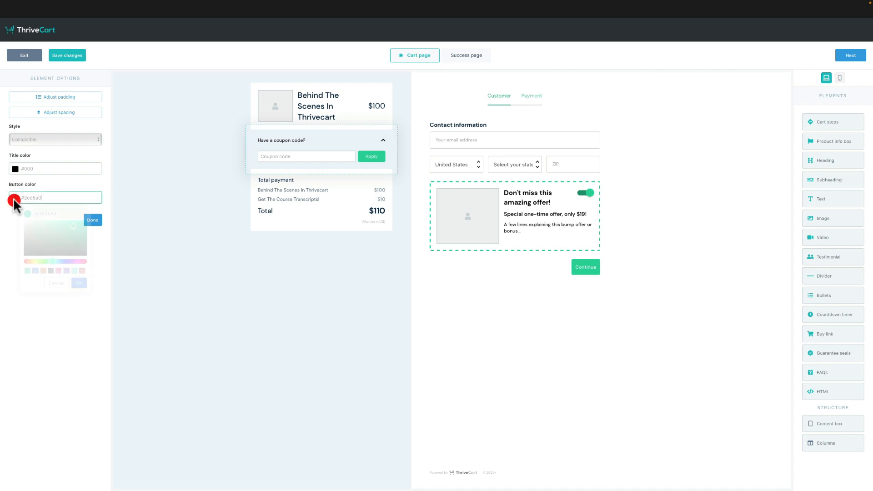
left_click(82, 261)
left_click(84, 224)
left_click(79, 283)
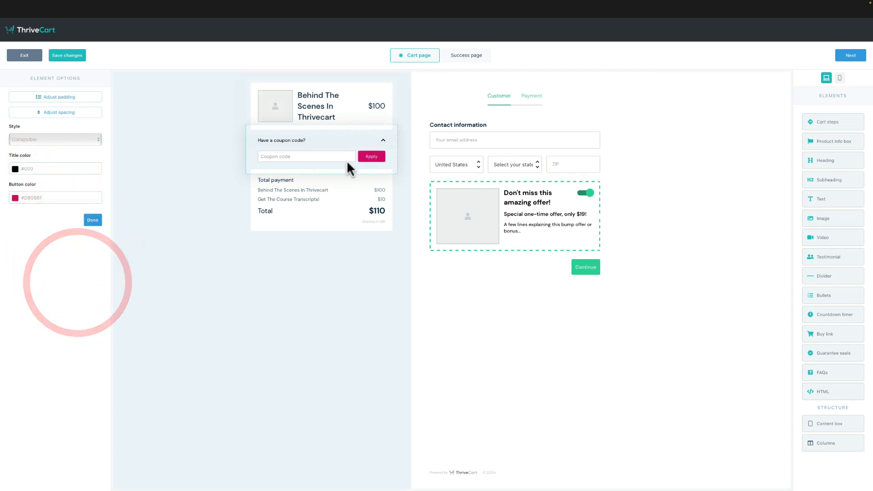
left_click(347, 153)
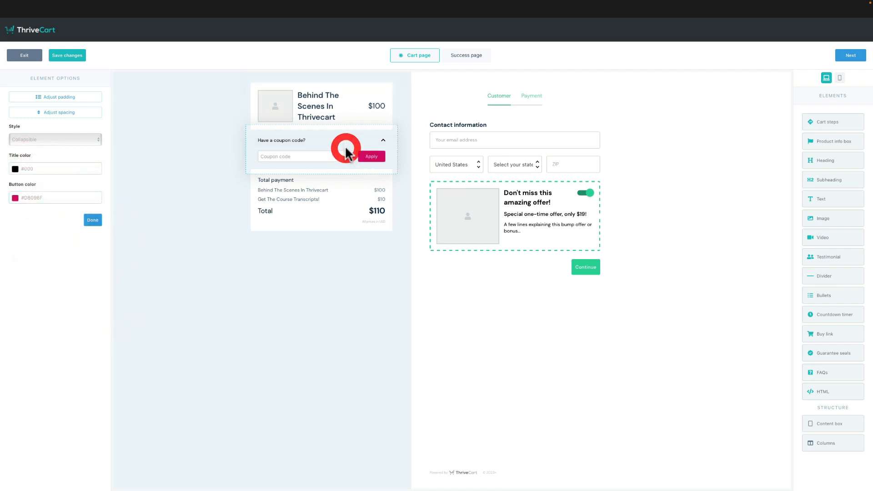
left_click(89, 142)
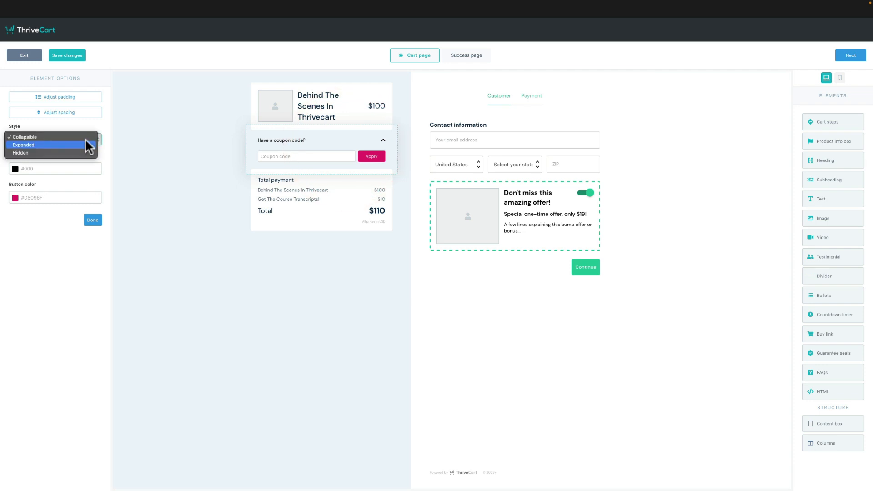
left_click(87, 144)
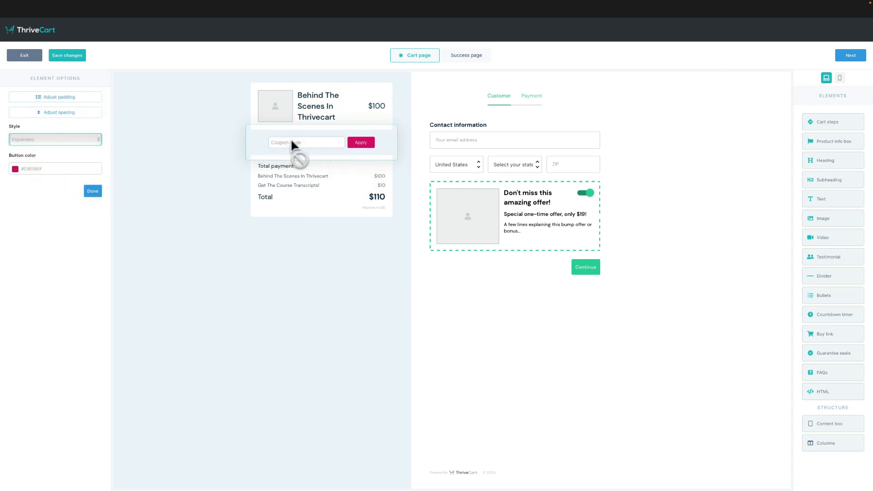
Inspect the options of the order total and cart steps elements, and preview the Payment step before returning to Customer
left_click(347, 186)
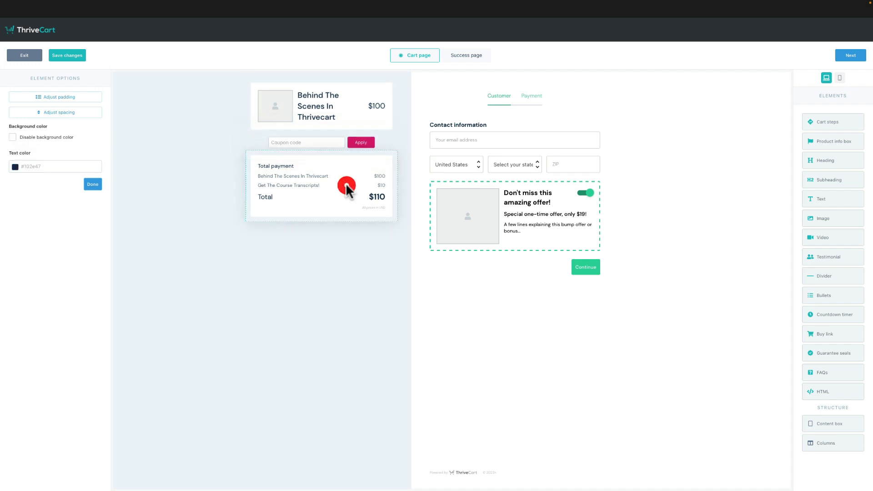
left_click(522, 101)
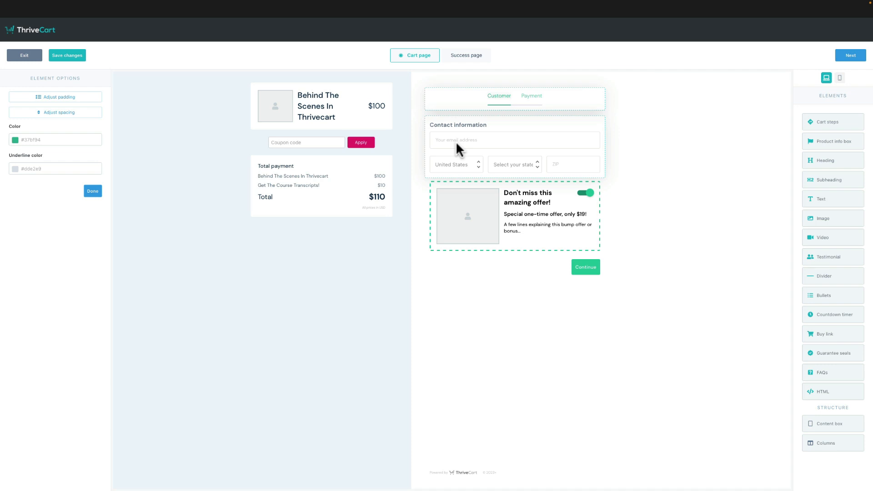
left_click(534, 100)
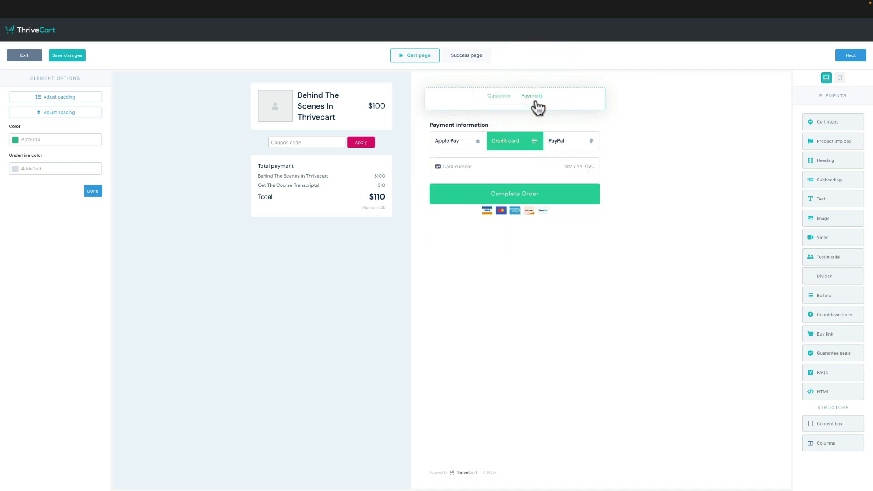
left_click(511, 104)
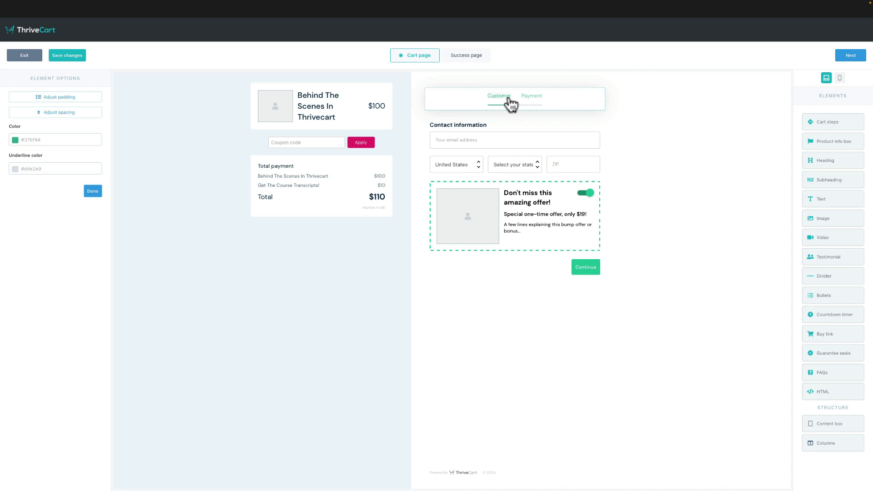
Open the bump offer element's options and set its checkbox style to Checkbox
left_click(558, 181)
left_click(585, 194)
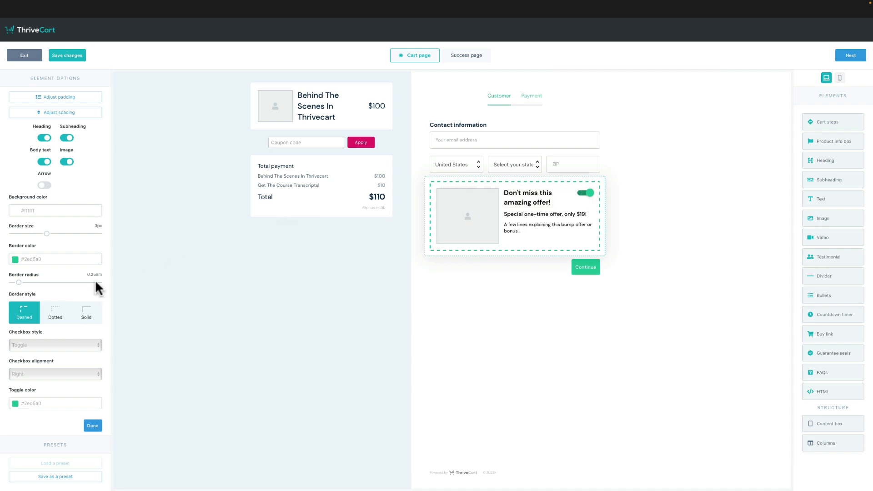
scroll(41, 274, "down", 1)
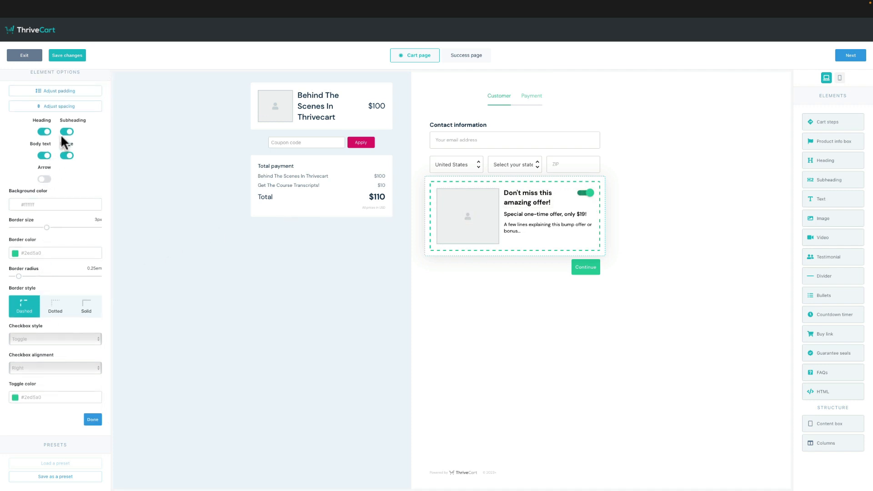
scroll(55, 253, "down", 2)
left_click(45, 327)
left_click(43, 332)
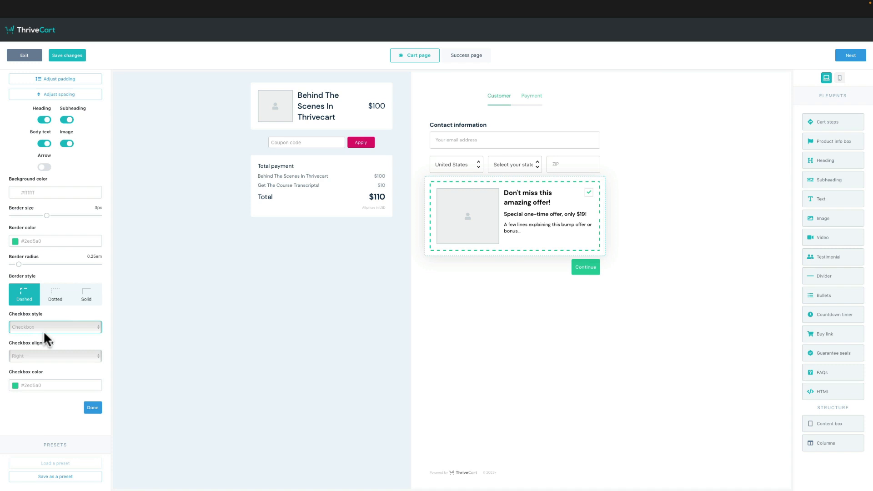
Set the bump offer's border color and checkbox color to the saved magenta pink
left_click(15, 241)
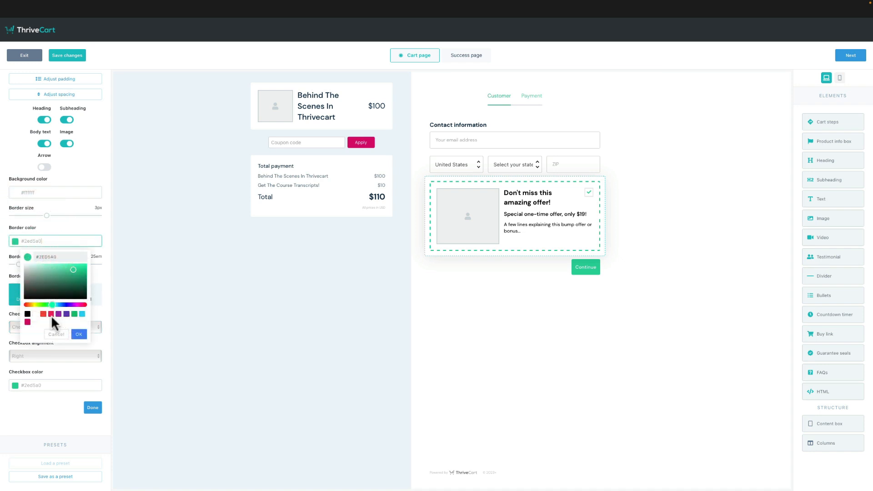
left_click(27, 322)
left_click(78, 334)
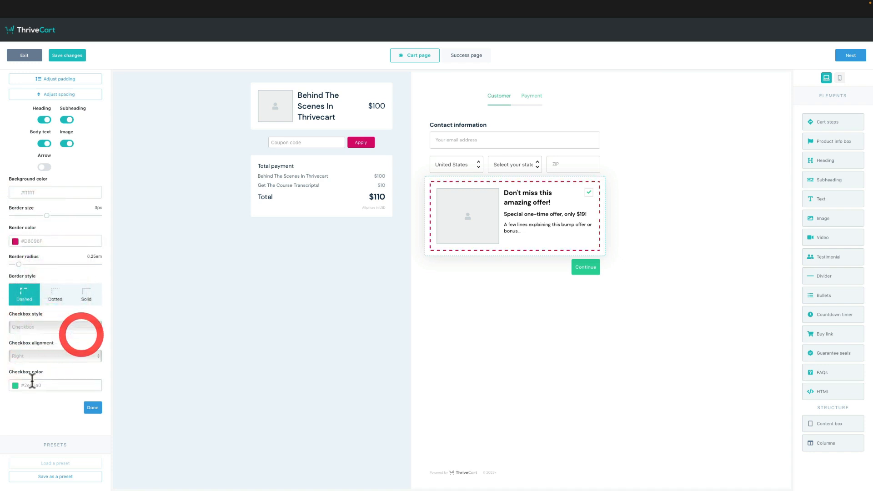
left_click(15, 385)
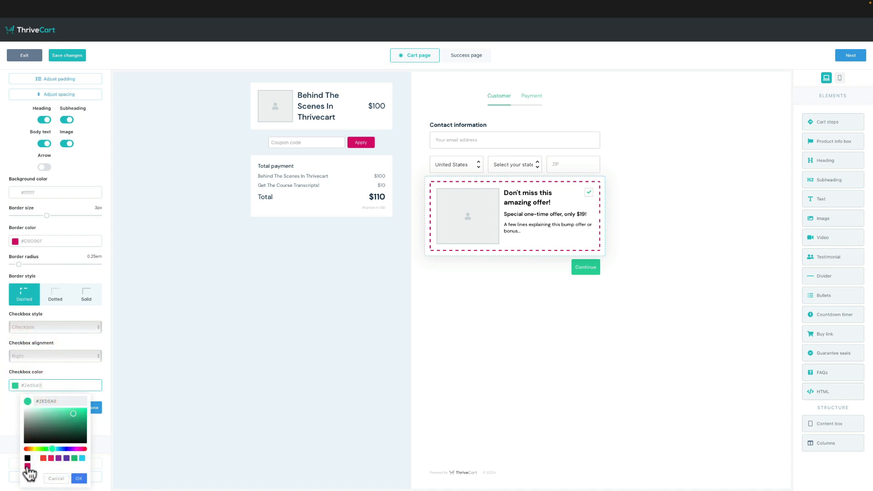
left_click(27, 466)
left_click(79, 477)
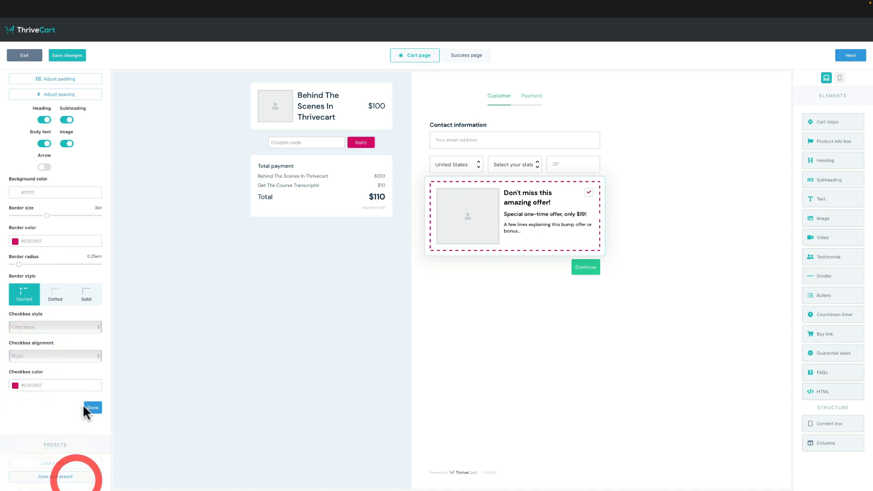
Turn off the bump offer's image and turn on its arrow
mouse_move(472, 223)
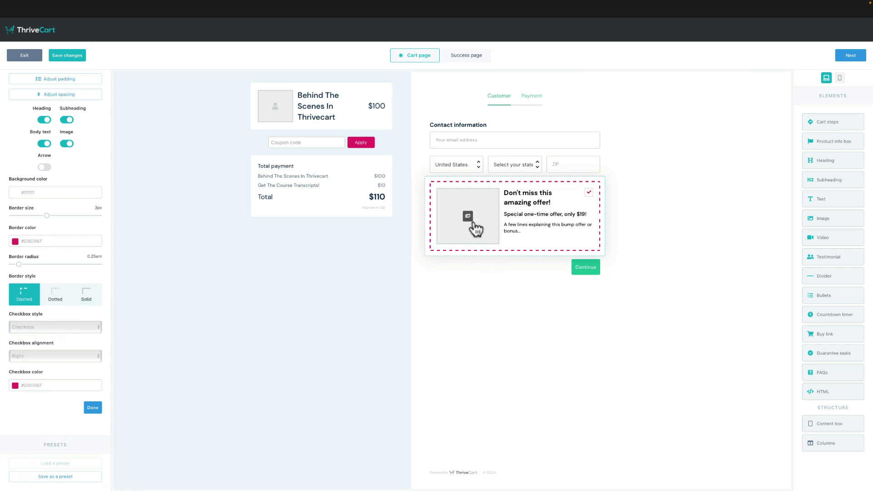
left_click(482, 223)
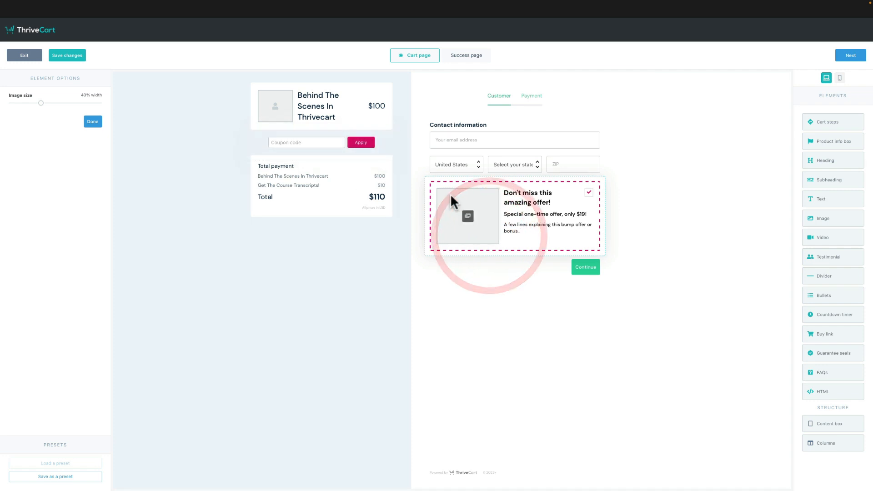
left_click(508, 238)
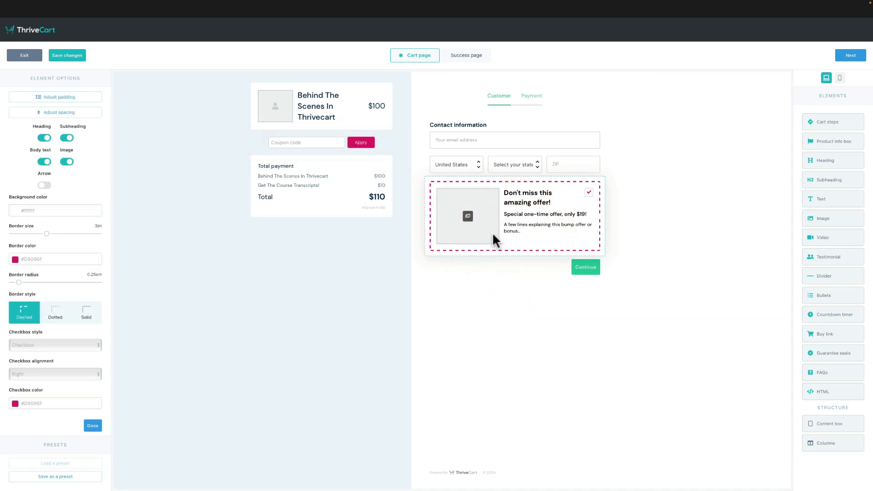
left_click(66, 162)
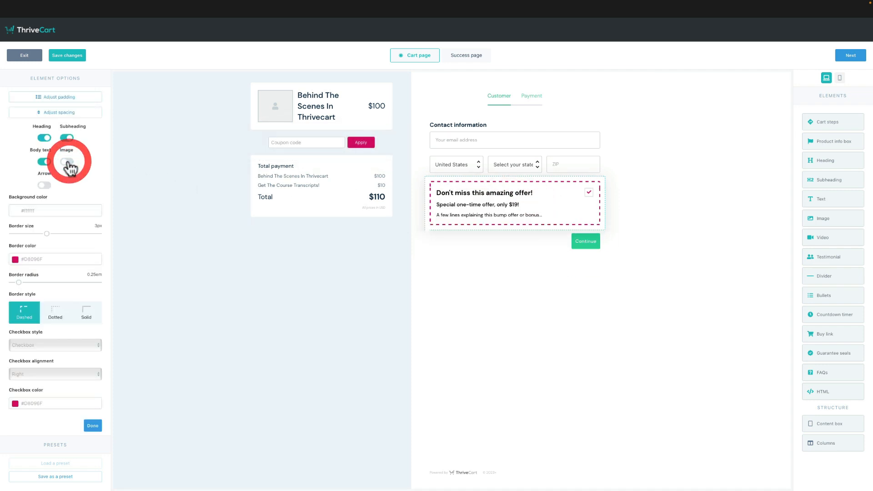
left_click(44, 185)
Copy the bump offer's magenta pink border color code into its arrow color
left_click(28, 258)
key("ctrl+c")
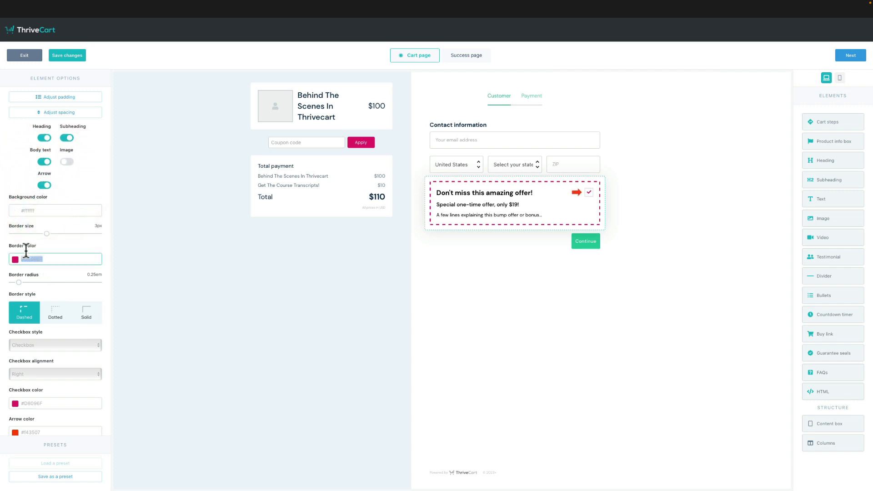
left_click(42, 431)
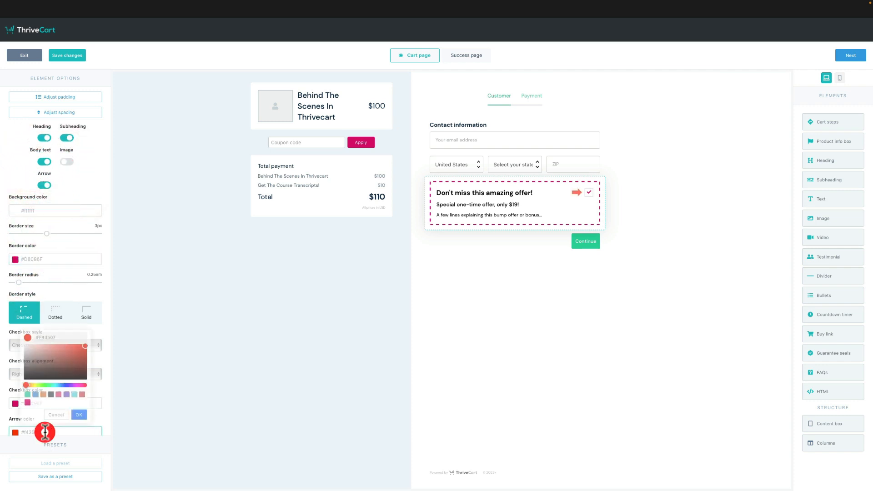
key("ctrl+v")
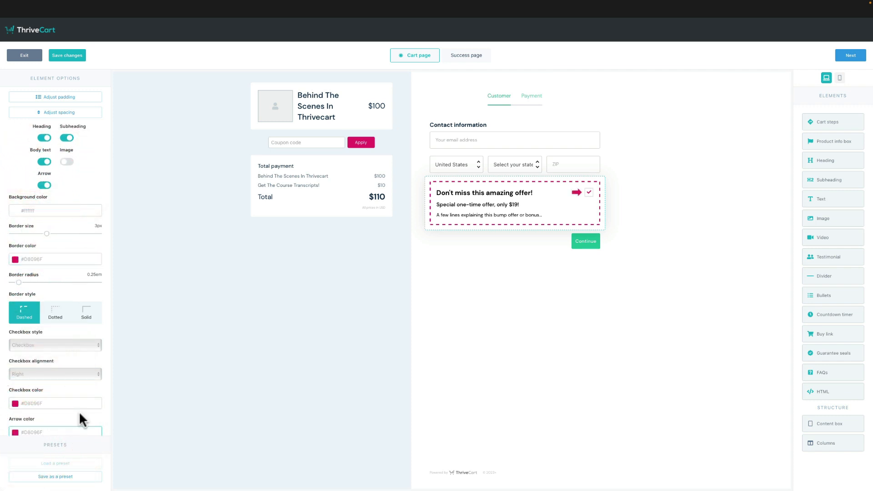
left_click(82, 363)
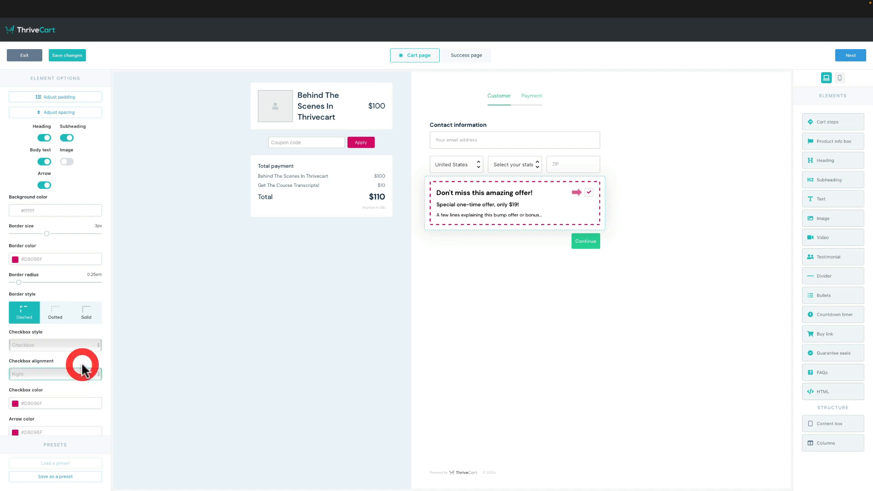
scroll(83, 411, "down", 2)
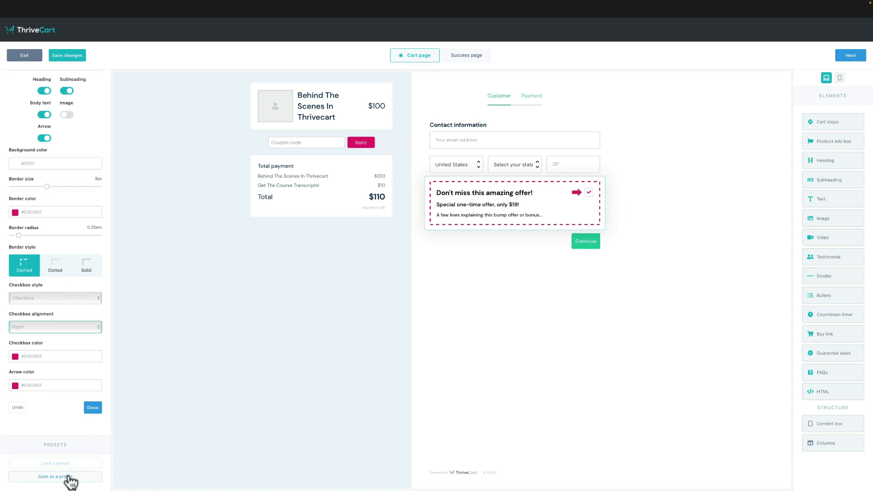
Change the Continue button's color to magenta pink, set its size to Full width and finish editing it
left_click(593, 242)
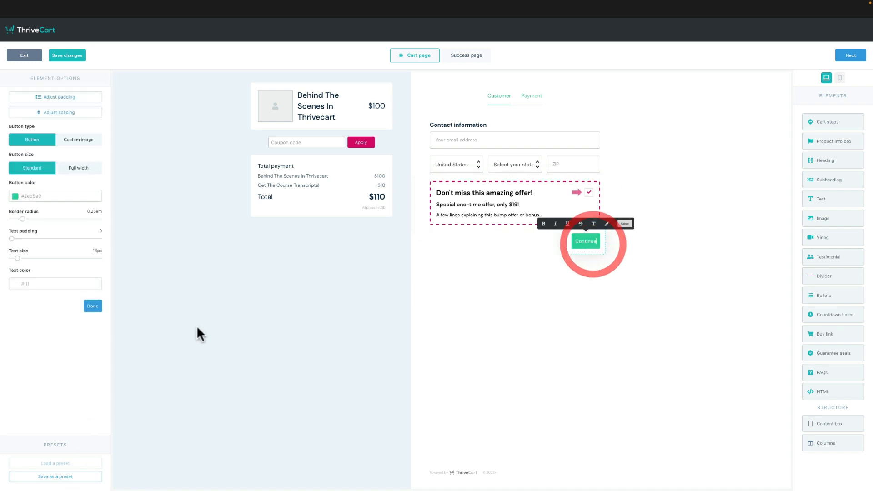
left_click(15, 196)
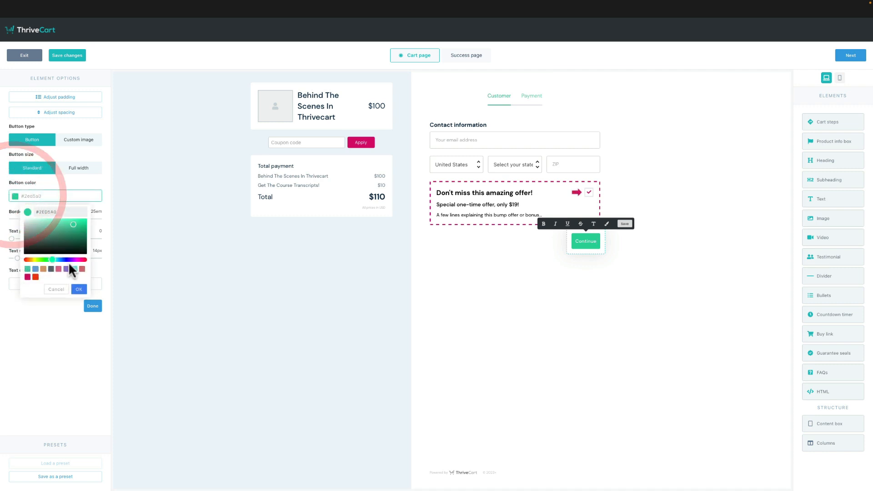
left_click(27, 278)
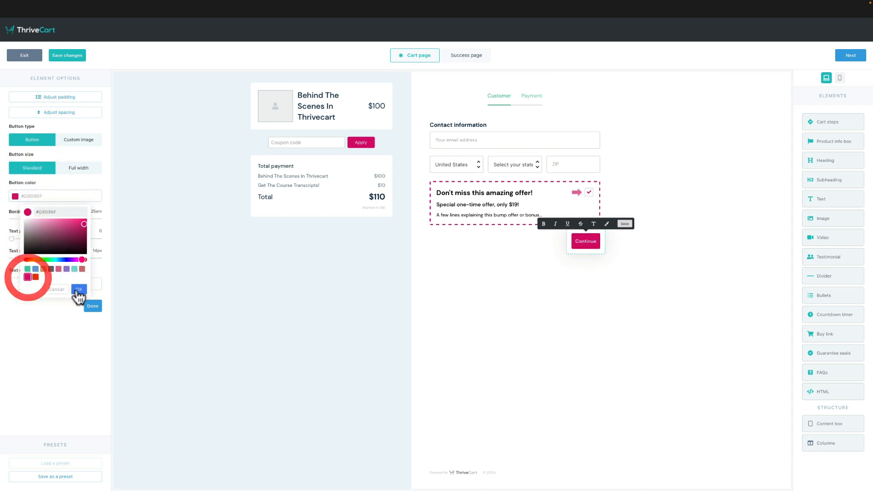
left_click(82, 289)
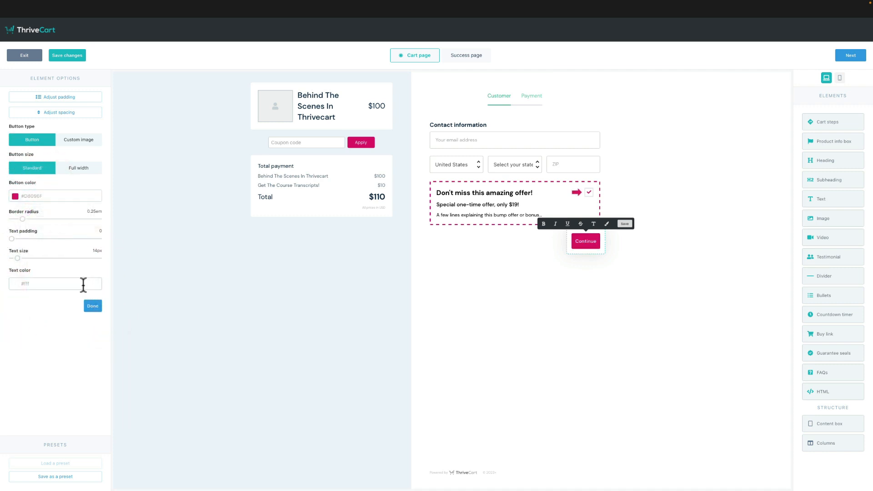
left_click(80, 173)
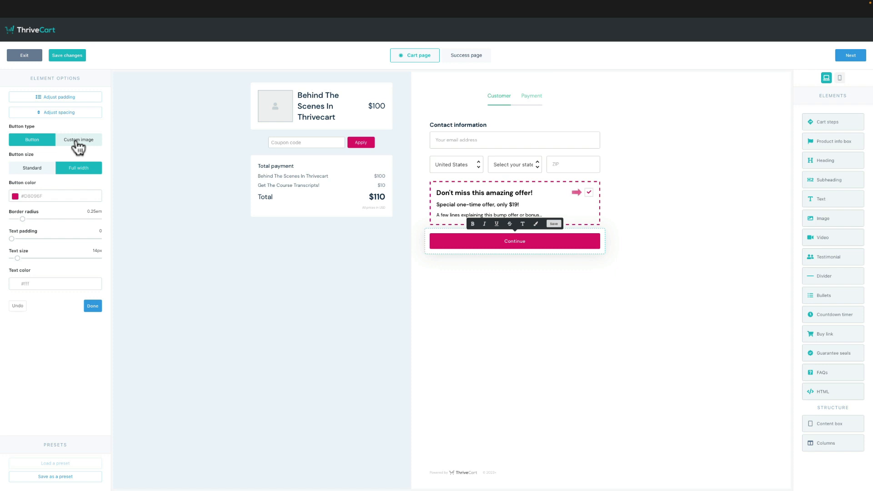
left_click(92, 310)
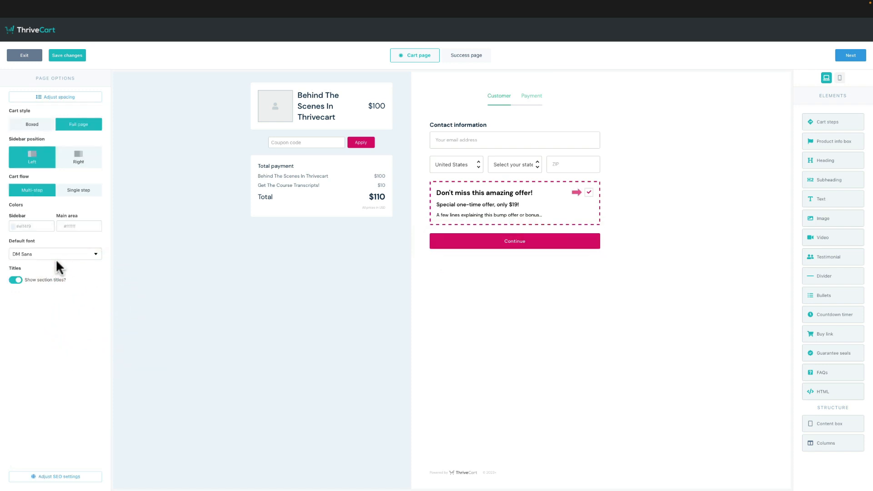
Toggle the cart page's section titles off and on to compare how the page looks
left_click(17, 280)
left_click(17, 280)
left_click(17, 280)
left_click(17, 280)
left_click(17, 280)
left_click(17, 280)
Set the cart style to Boxed and reduce the cart's border radius to 0em
left_click(44, 126)
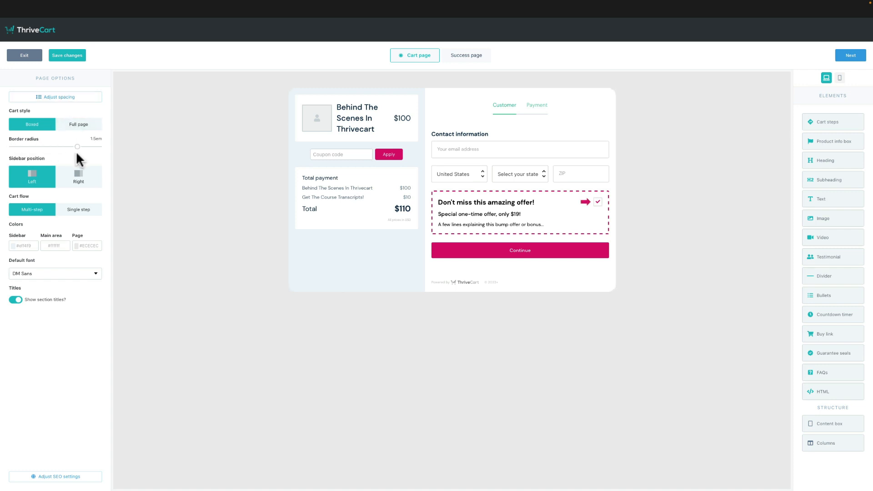
left_click(52, 147)
left_click_drag(80, 147, 12, 146)
left_click(238, 118)
left_click(191, 230)
left_click(317, 248)
Save the footer element as a widget preset named "Default Brand" and finish editing the element
left_click(452, 275)
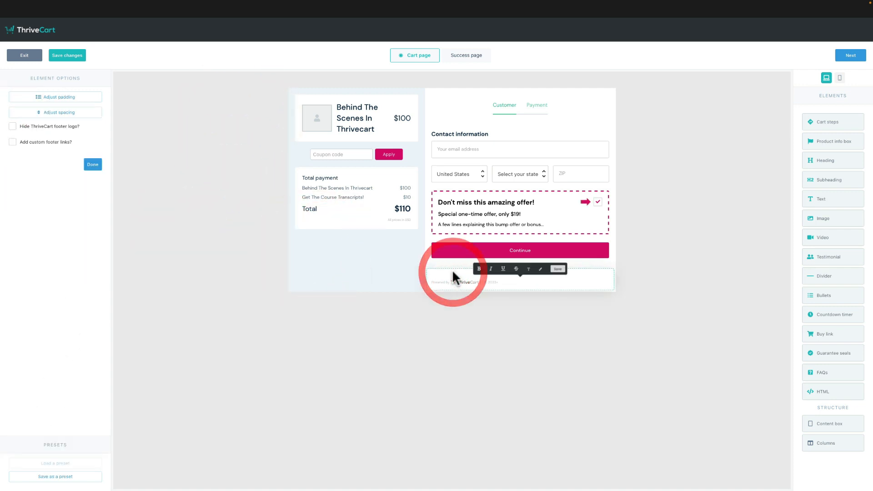
left_click(56, 478)
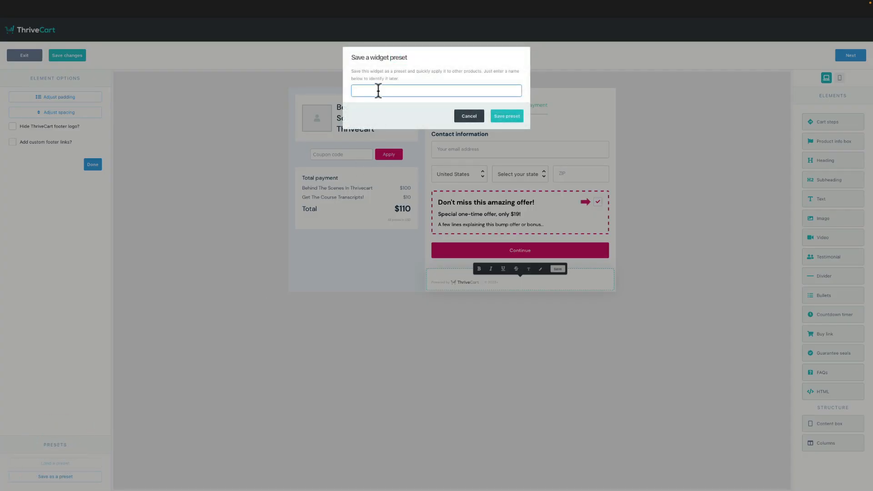
type("Default Brand")
left_click(514, 117)
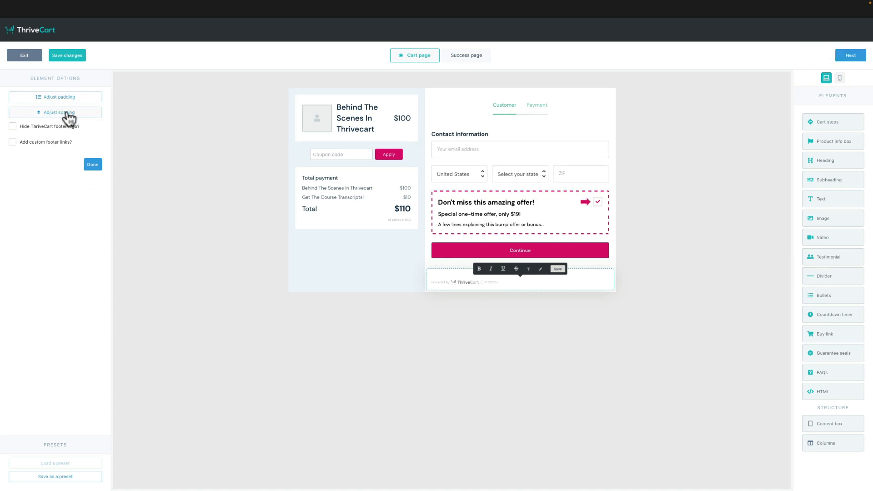
left_click(90, 166)
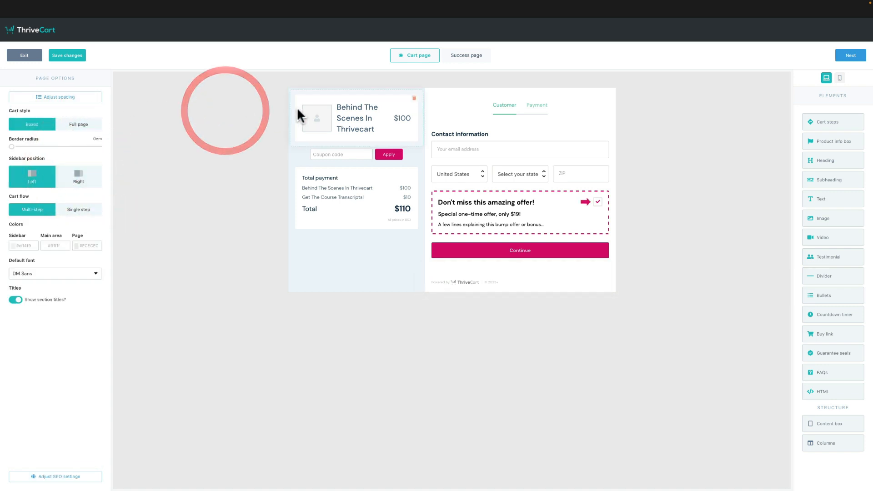
Turn off the product image in the product info box and return to the page options
left_click(315, 98)
left_click(389, 114)
left_click(384, 107)
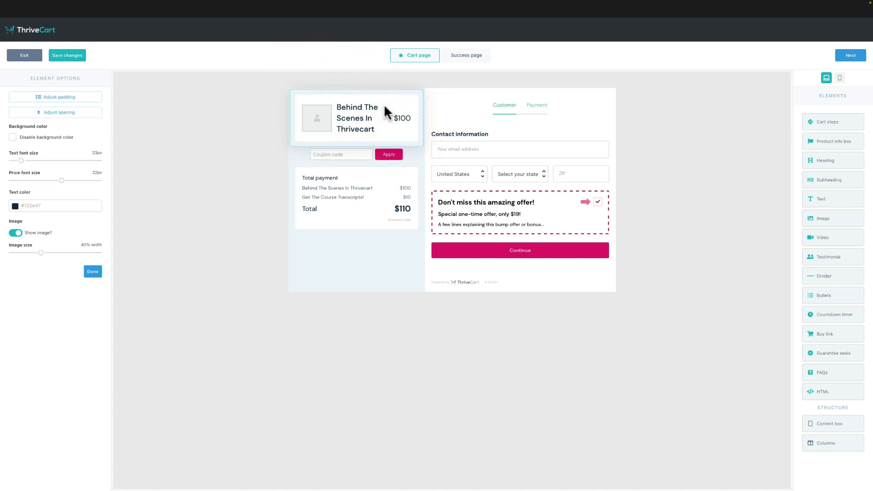
left_click(15, 230)
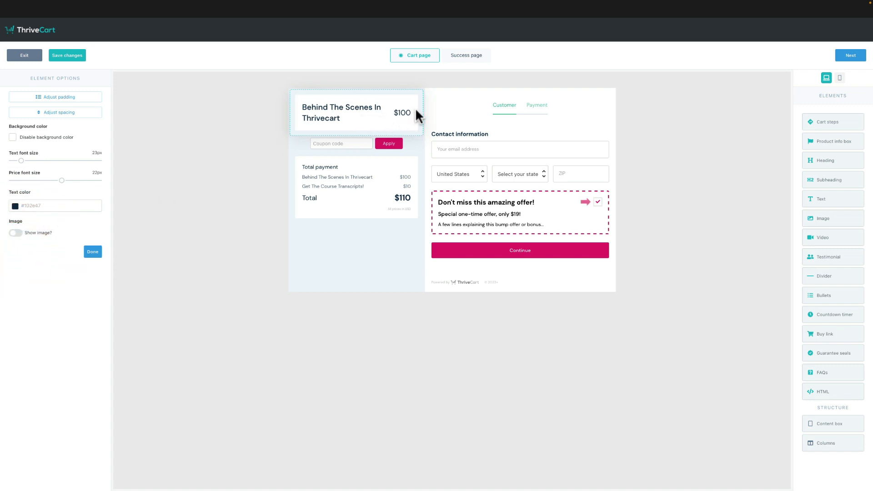
left_click(653, 131)
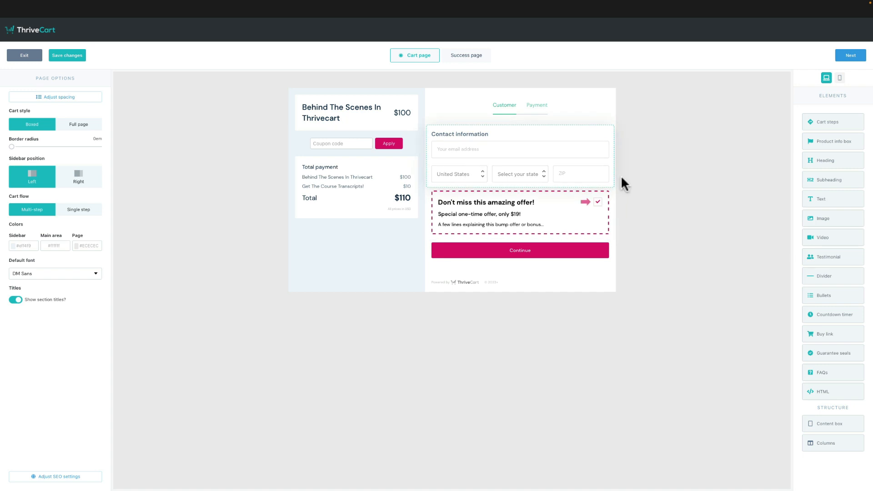
Add a heading above the cart and, over it, a subheading reading "Do You Want To Get More Sales And Conversions?"
left_click_drag(823, 186, 541, 80)
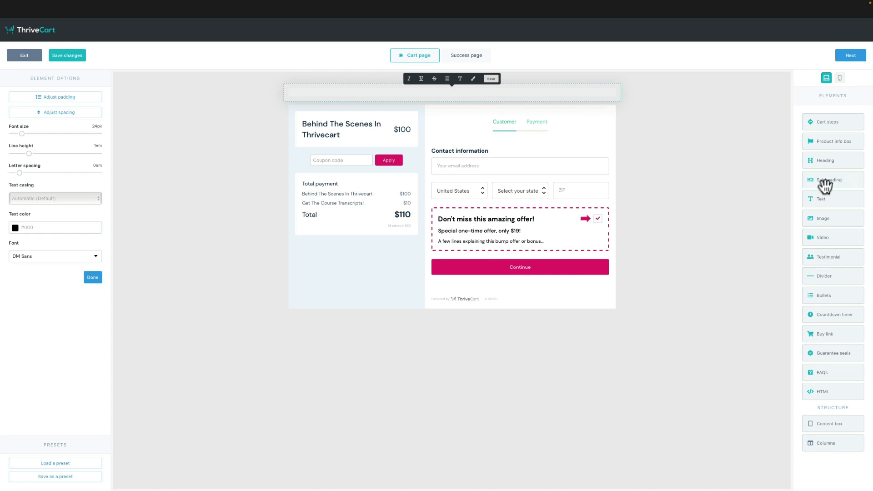
left_click_drag(824, 185, 539, 81)
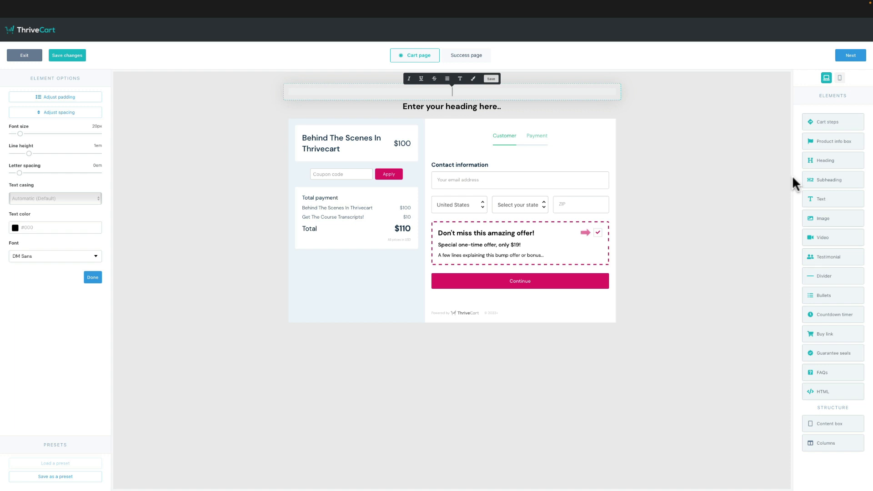
type("o You Want To Get More Sales And Con")
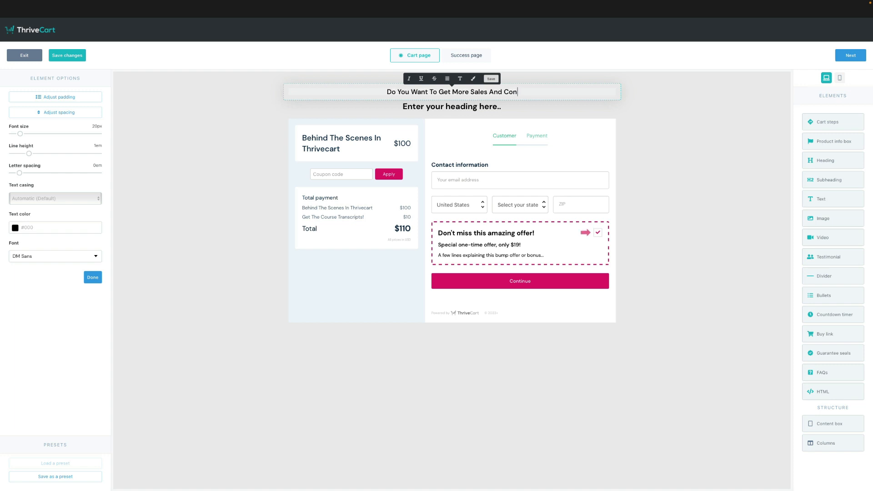
type("versions")
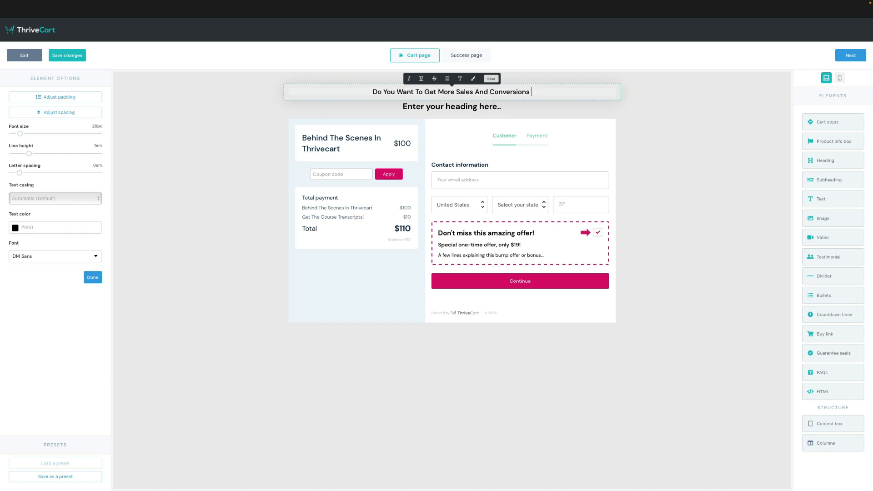
key("BackSpace")
type("?")
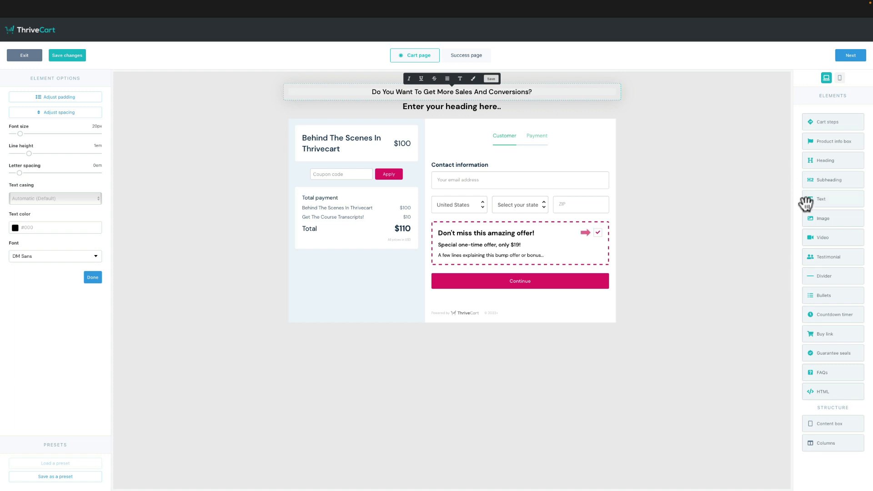
Replace the placeholder heading above the cart with ""Discover The Secrets Of ThriveCart And Turn Your Business Into A Conversions Powerhouse!"", including the quotation marks
left_click(491, 105)
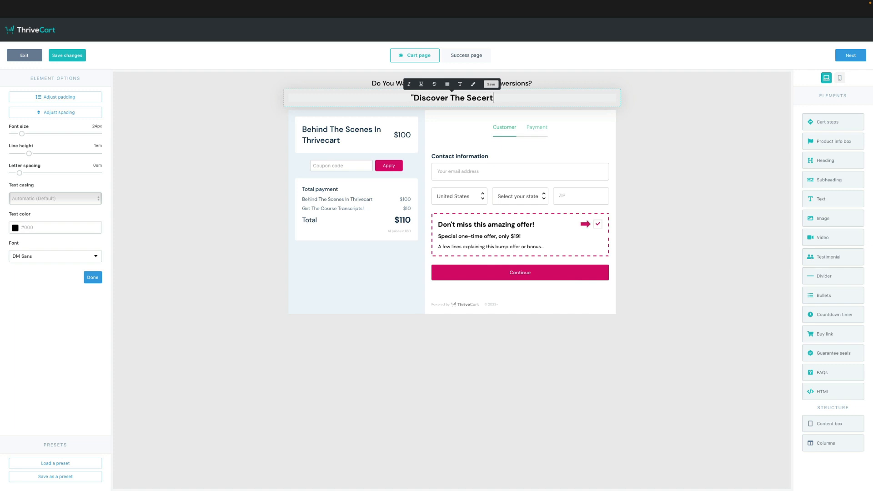
type("Thriv")
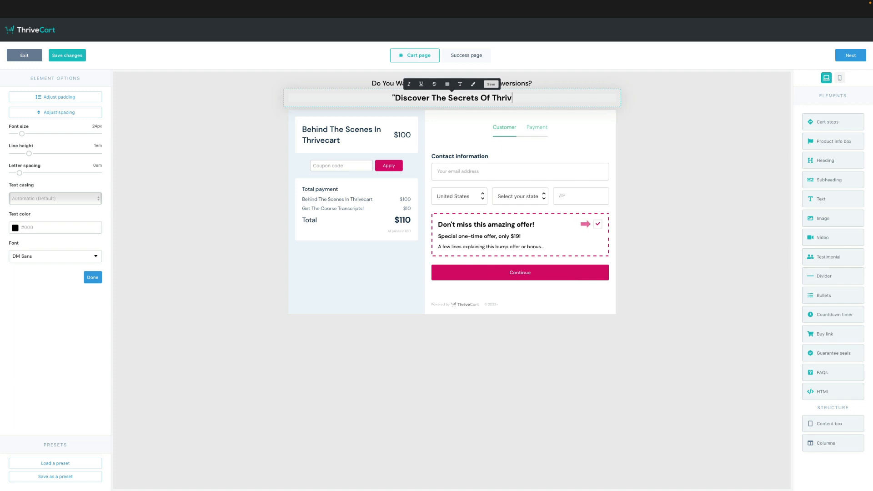
type("eCart And T")
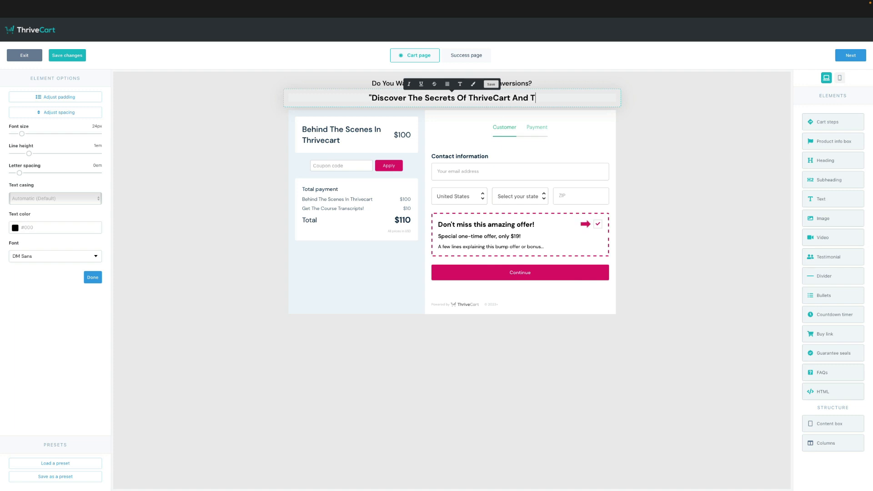
type("urn Your Business O")
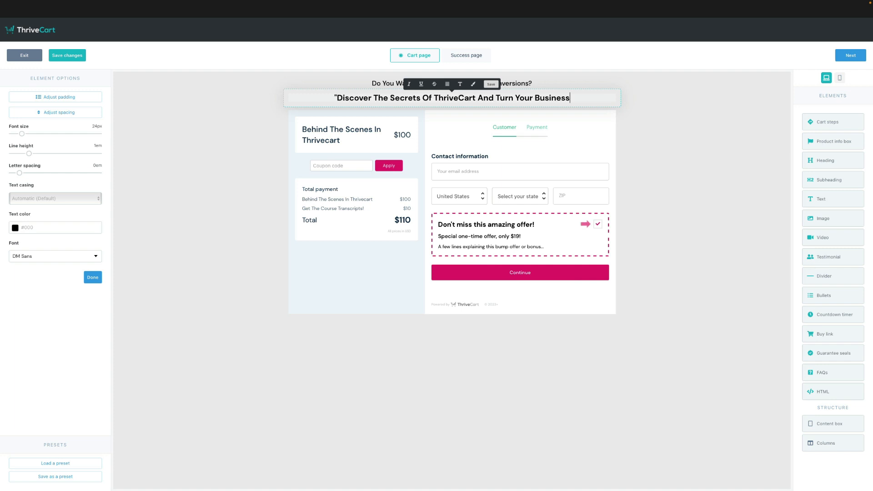
key("BackSpace")
type("I")
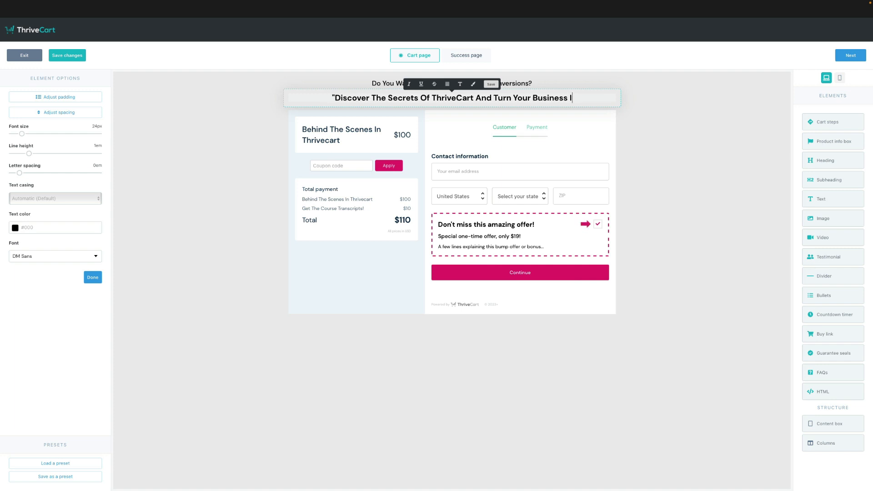
type("nto A Conversions ")
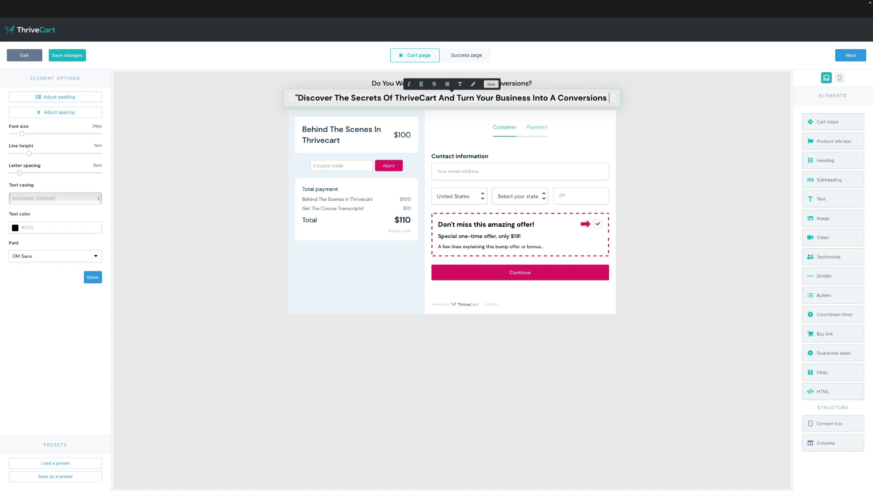
type("Power")
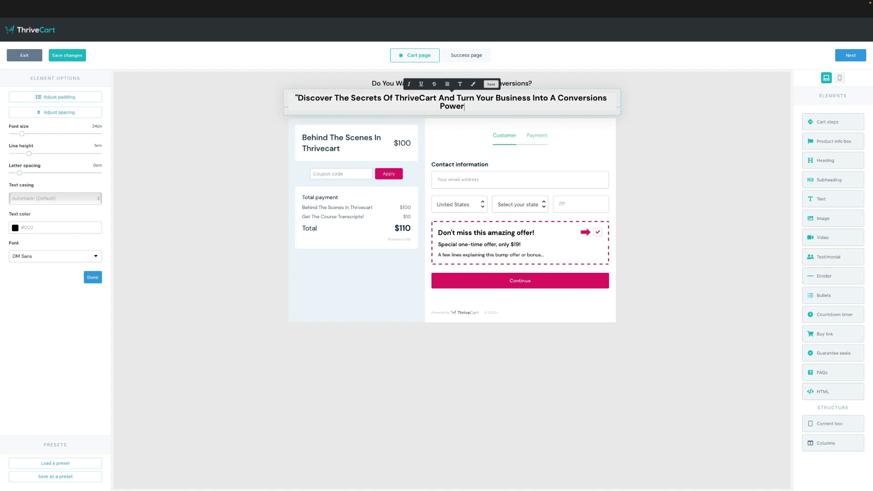
type("house!\"")
Slightly increase the font size of the main heading above the cart and finish editing it
left_click(400, 103)
left_click_drag(21, 134, 26, 134)
left_click(673, 159)
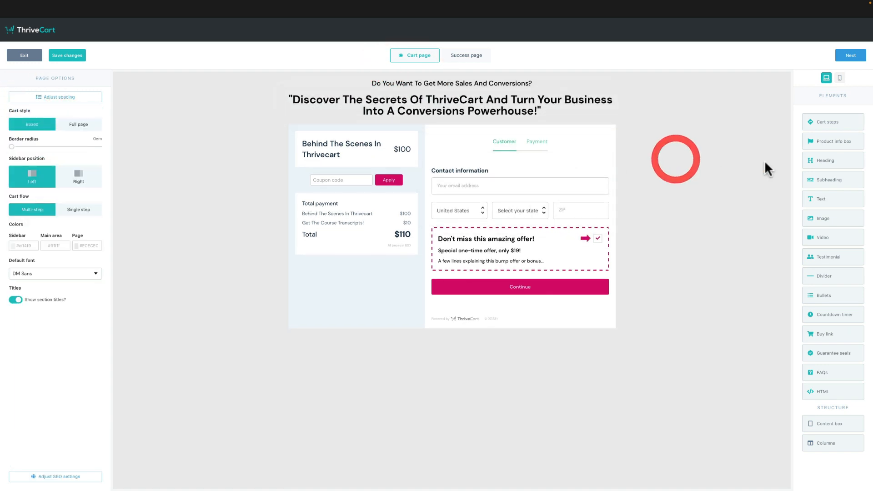
Add a subheading below the main heading reading "Learn How To Get More Customers, And Save Over 40% Of Cart Abandons"
left_click_drag(815, 173, 485, 124)
type("Learn How To Get More C")
key("BackSpace")
type("Customers, And ")
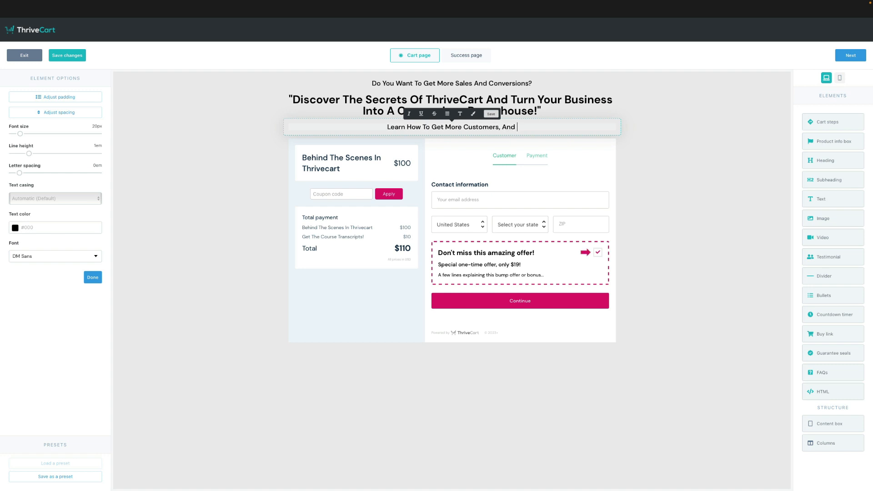
type("Save Over ")
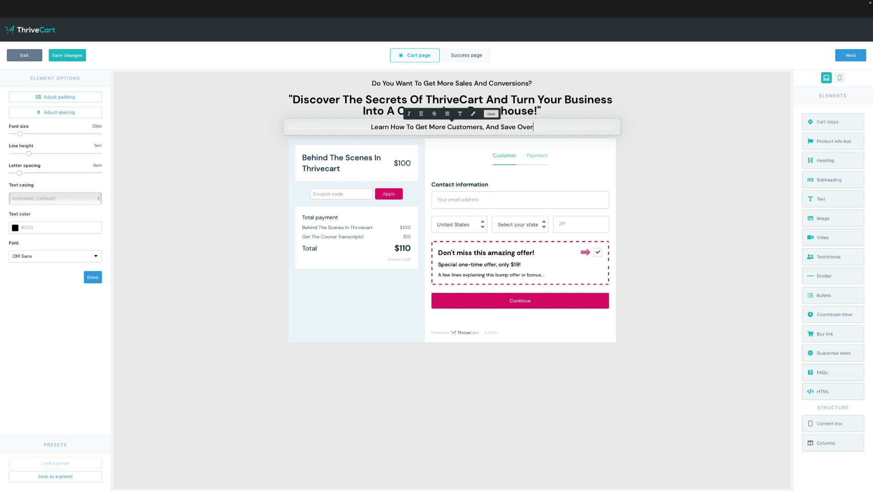
type("40% Of C")
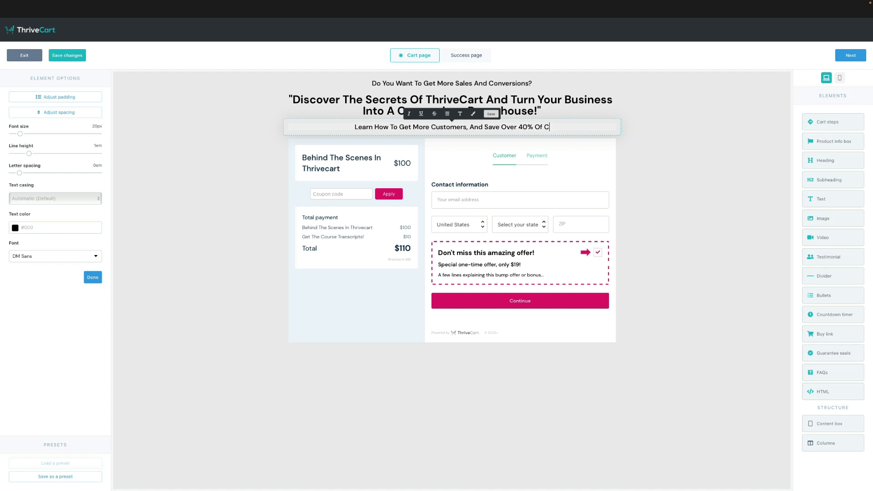
type("art Abandons")
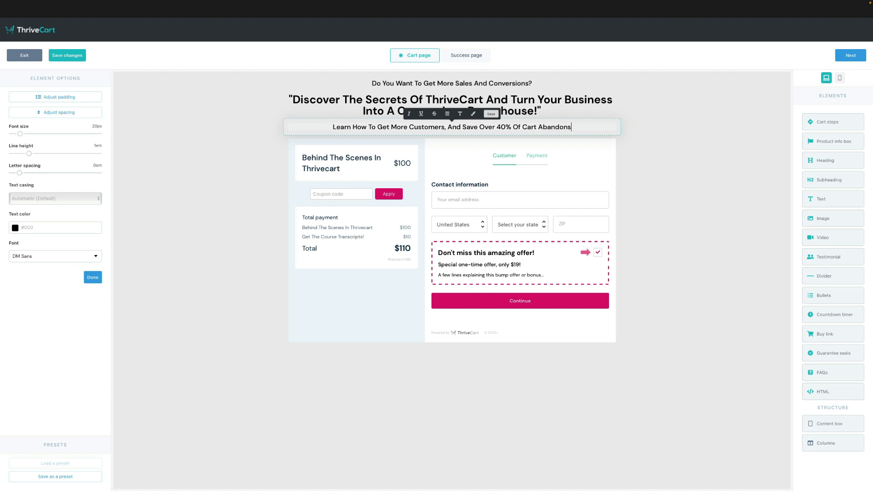
left_click(667, 140)
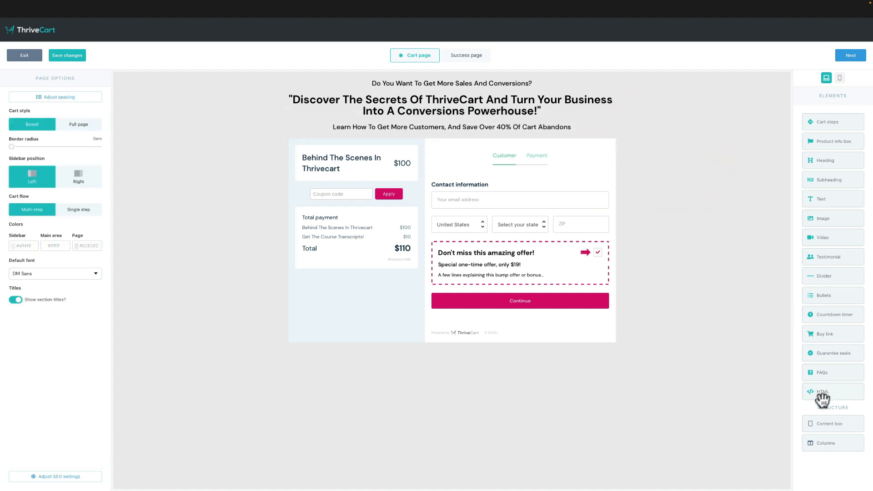
Add a content box above the cart and move the main heading and both subheadings into it
left_click_drag(824, 424, 521, 222)
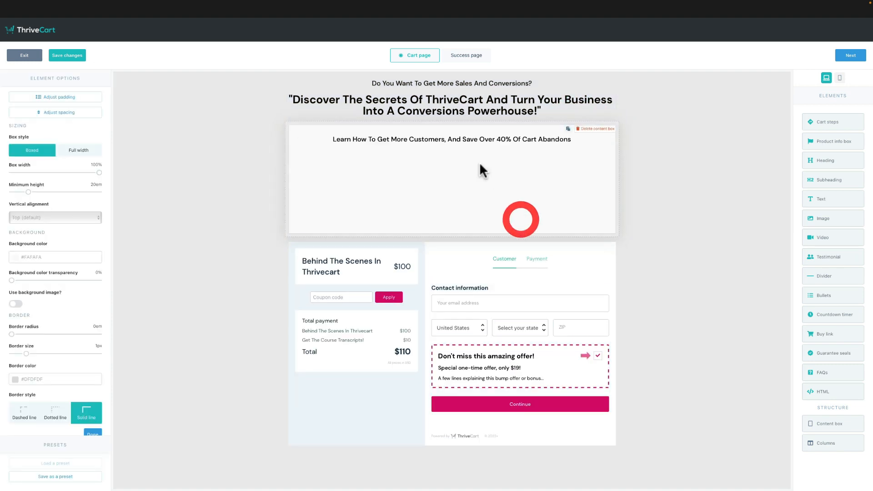
mouse_move(492, 103)
left_mouse_down()
mouse_move(485, 159)
mouse_move(497, 83)
mouse_move(492, 112)
mouse_move(495, 98)
left_mouse_up()
left_click(554, 174)
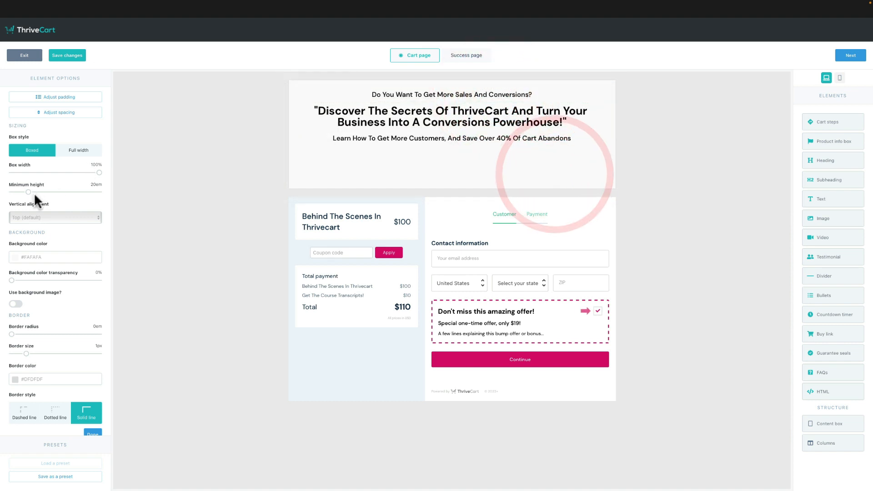
Set the headline content box's minimum height to 1em and its vertical alignment to Center
left_click_drag(28, 191, 13, 187)
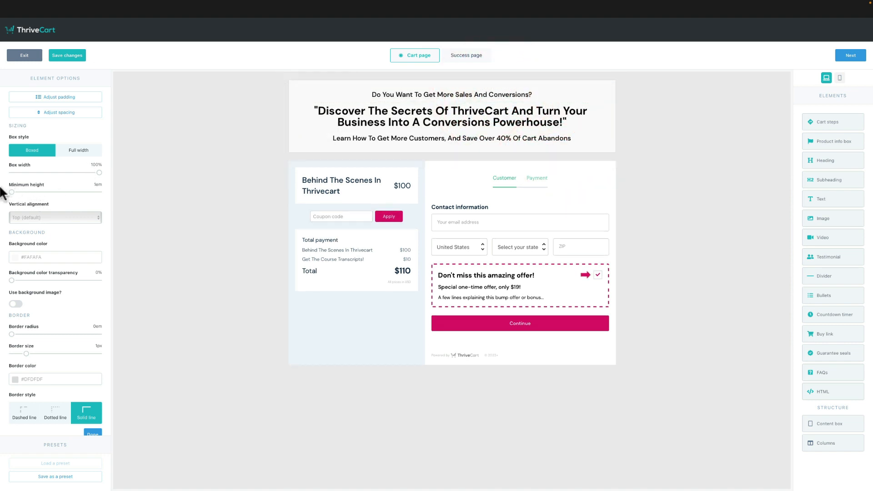
left_click(50, 216)
left_click(49, 220)
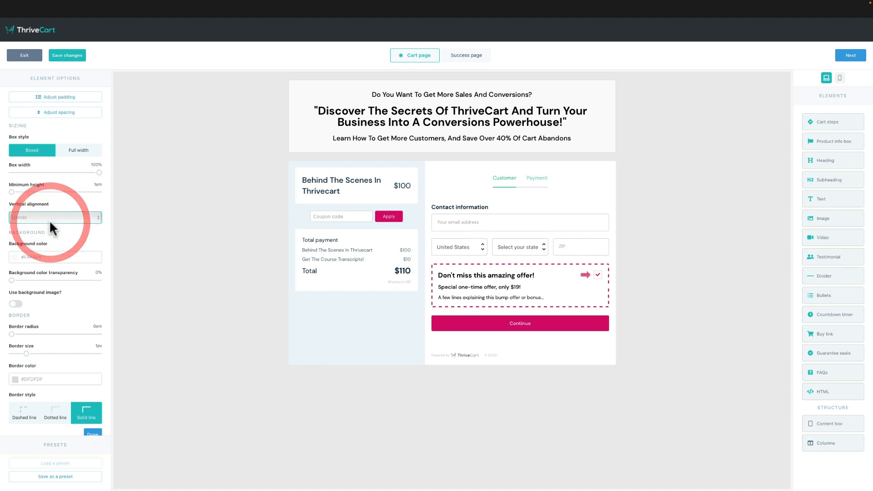
left_click(677, 149)
Change the color of the Customer and Payment cart steps to the brand pink #D8096F
left_click(495, 178)
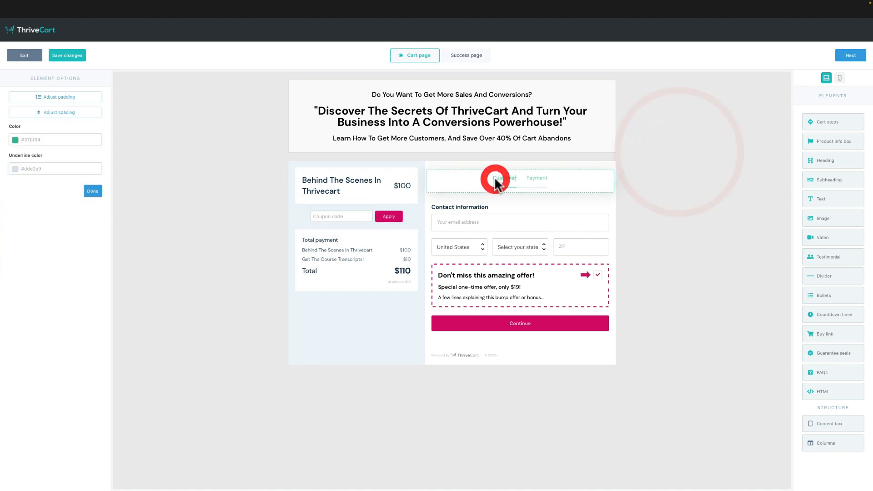
left_click(14, 139)
left_click(27, 220)
left_click(80, 234)
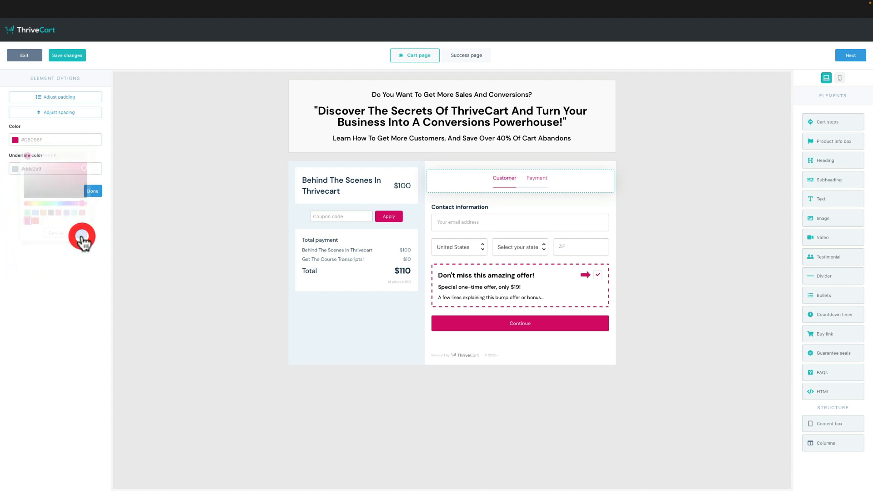
left_click(649, 212)
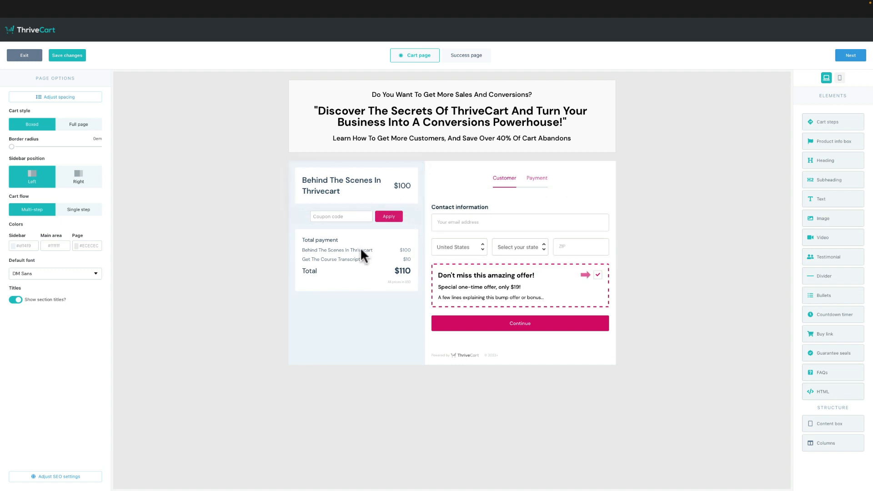
Add a guarantee seal below the Continue button using the blue 60 Day Refund Guarantee image
left_click(832, 356)
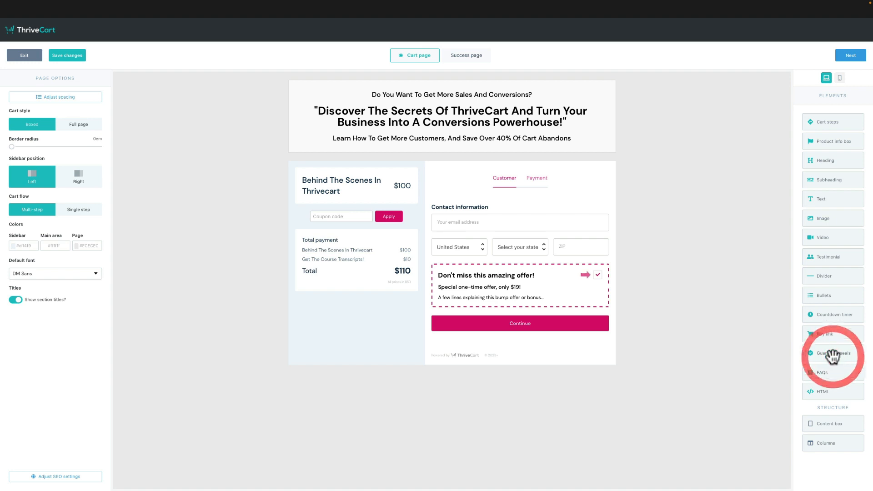
left_click(833, 357)
left_click_drag(832, 357, 559, 345)
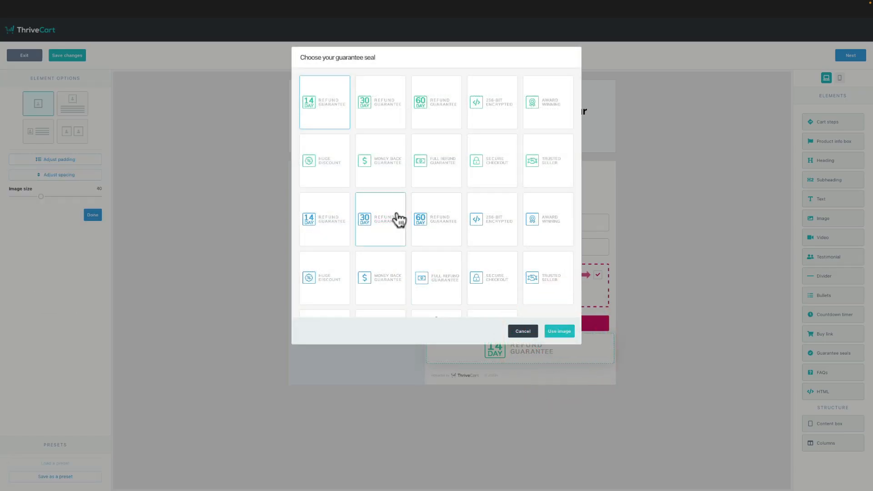
left_click(422, 226)
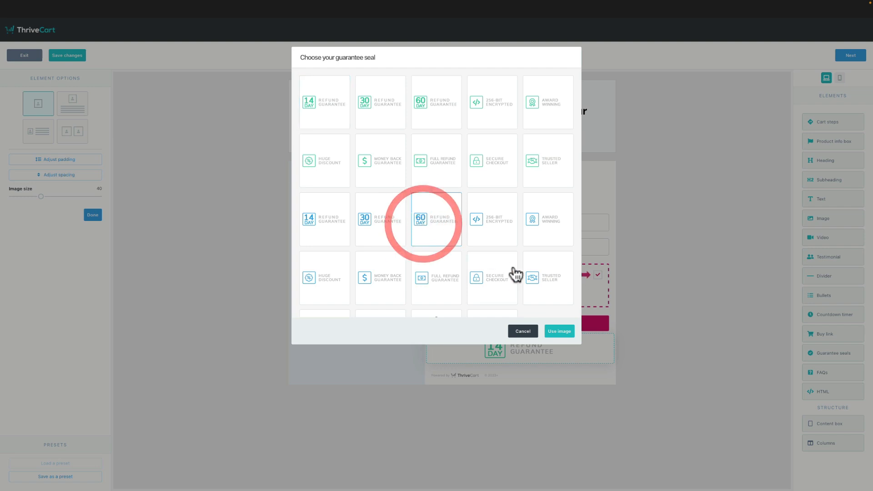
left_click(560, 335)
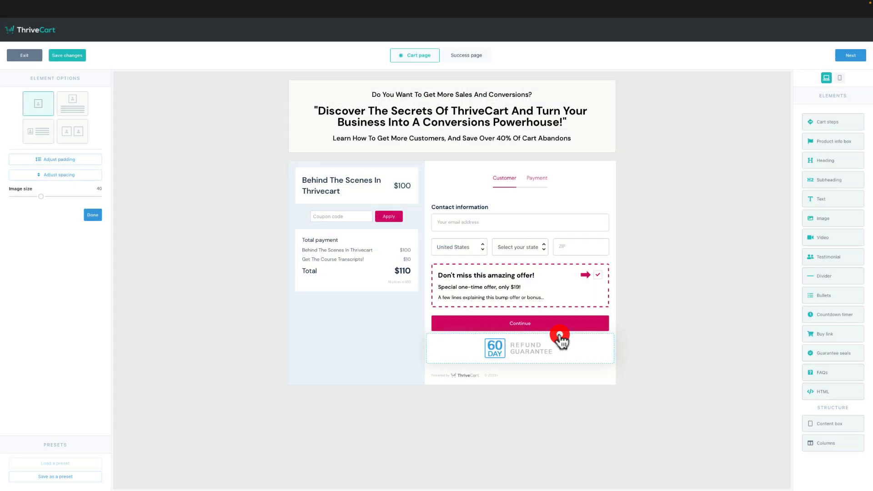
left_click(677, 321)
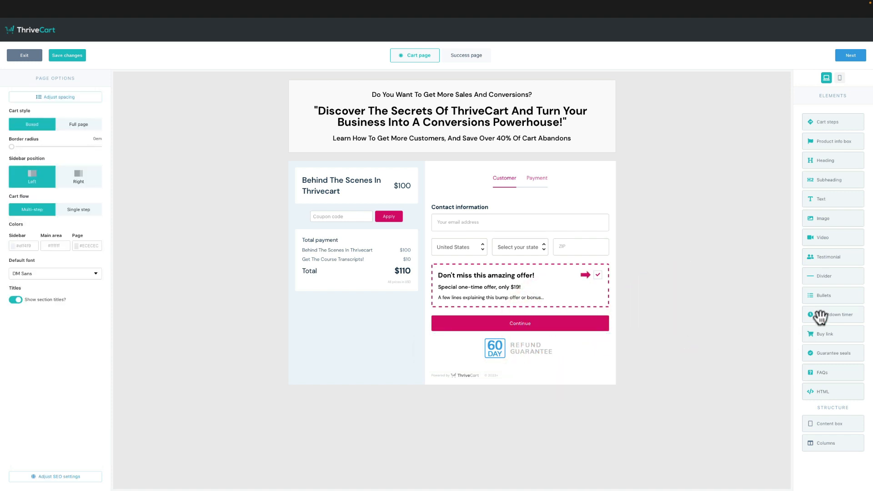
Add a countdown timer above the headline box, make it Fixed, and set its background color to #D8096F
left_click_drag(820, 317, 564, 119)
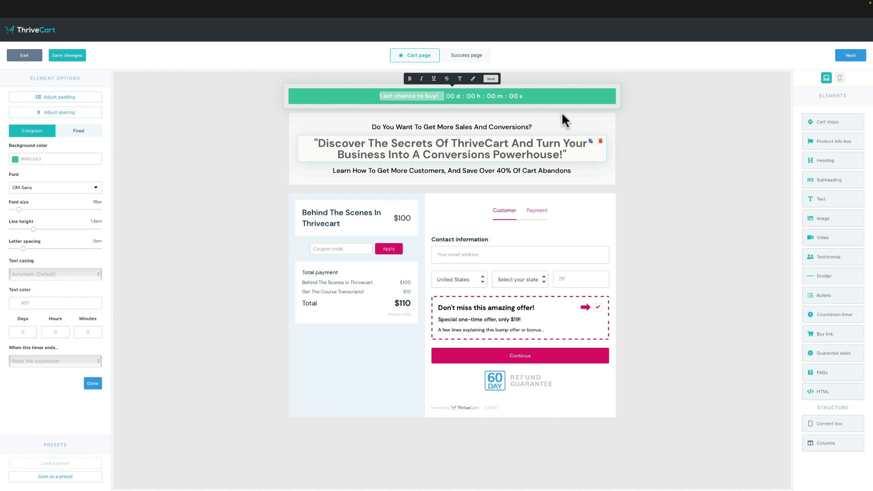
left_click(535, 97)
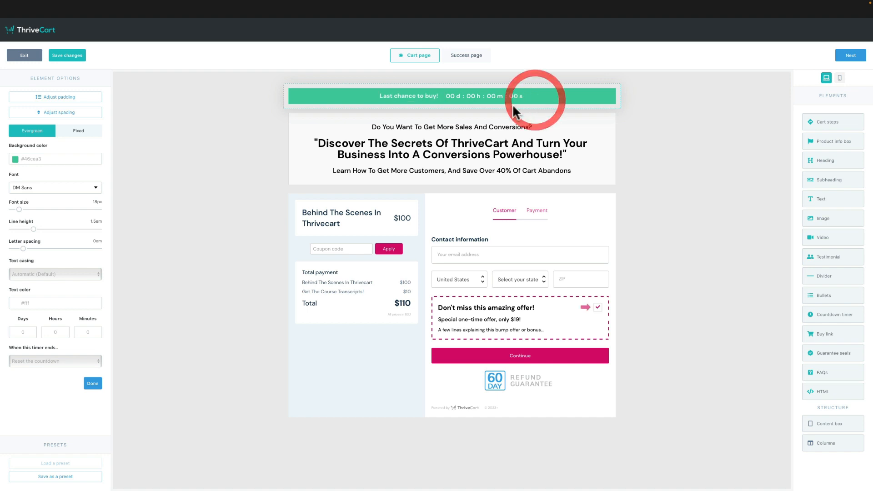
left_click(72, 134)
left_click_drag(47, 159, 23, 159)
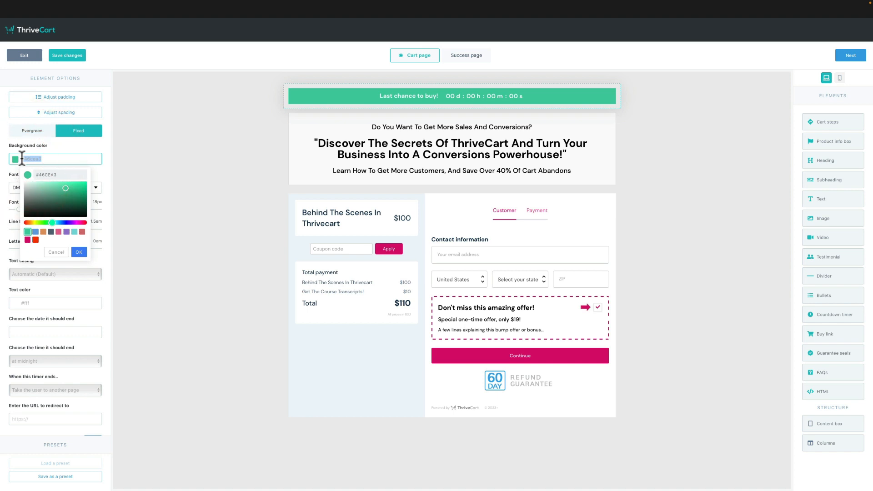
type("#D8096F")
left_click(163, 162)
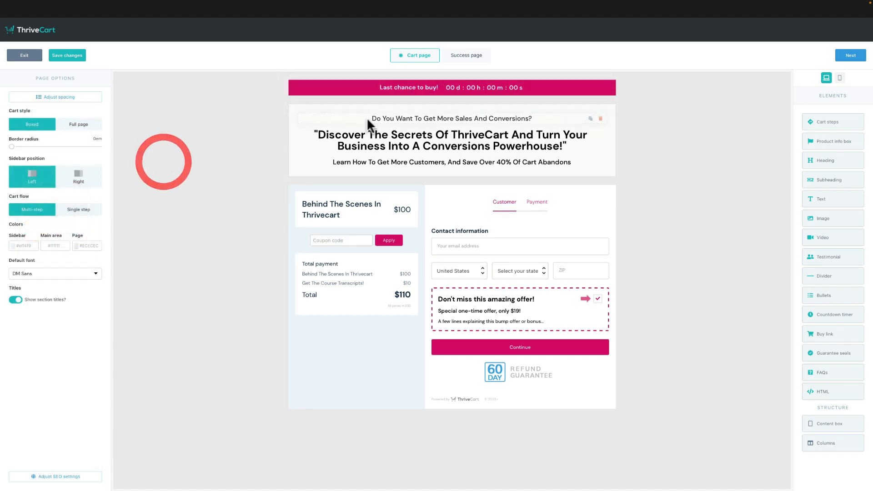
Change the countdown timer's text to "Prelaunch Offer Ends In"
left_click(397, 91)
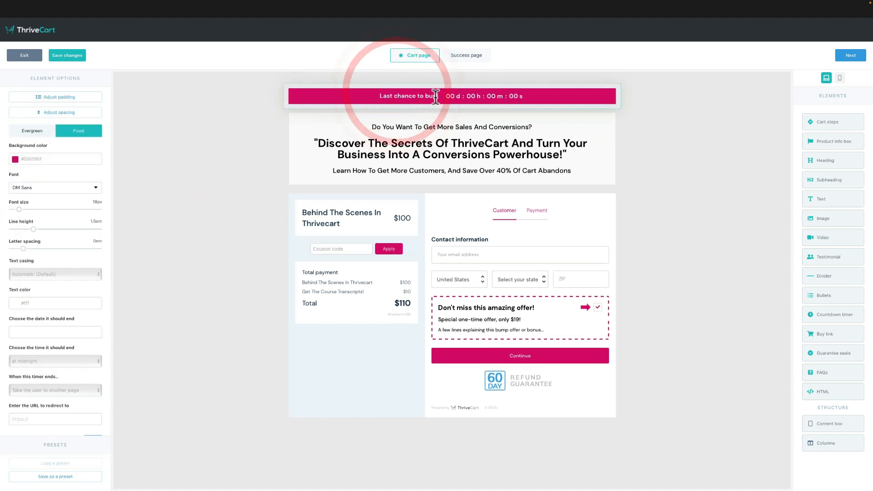
triple_click(422, 92)
type("Prela")
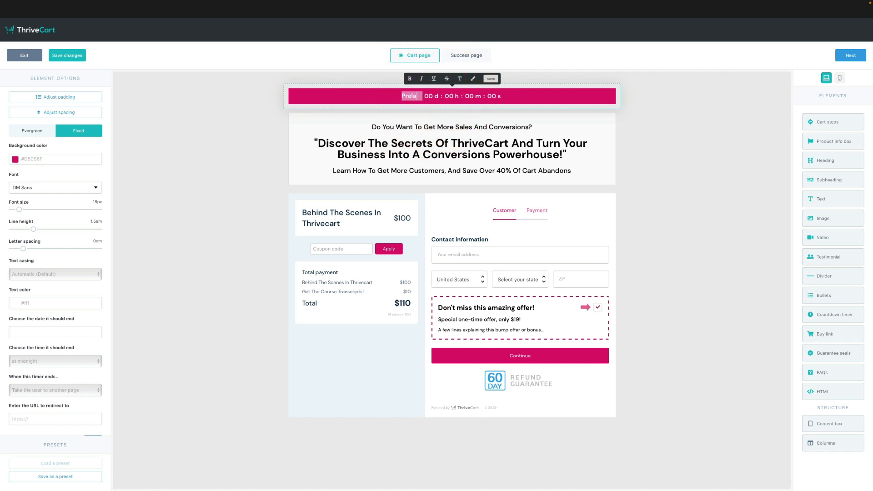
type("unch Offer Ends In")
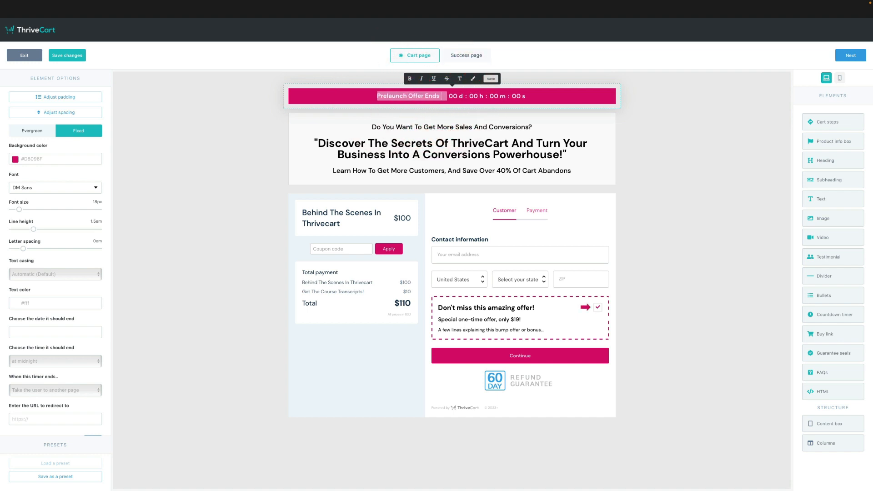
left_click(506, 97)
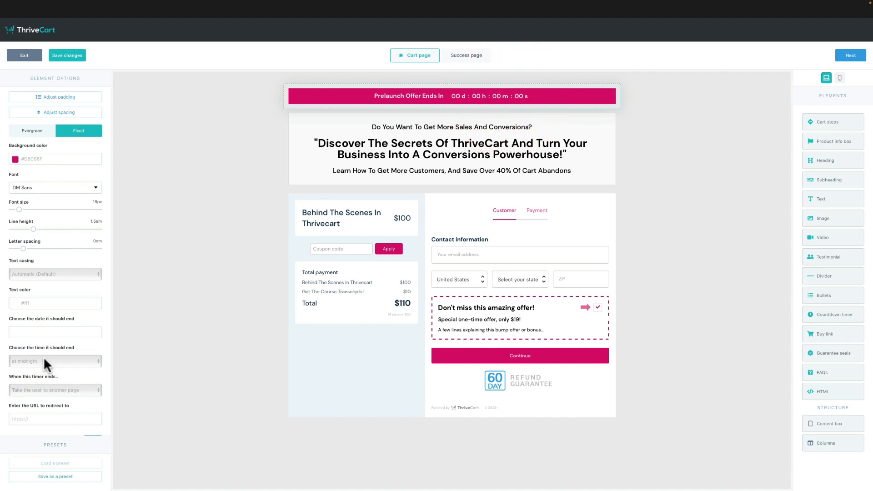
Make the ended timer replace the cart with the message "Sorry Prelaunch Is All Sold Out!"
left_click(47, 390)
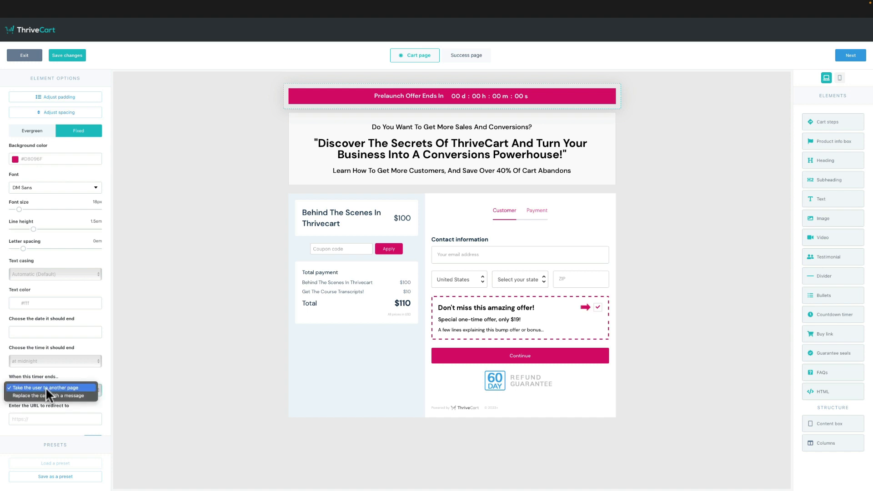
left_click(47, 395)
left_click(44, 414)
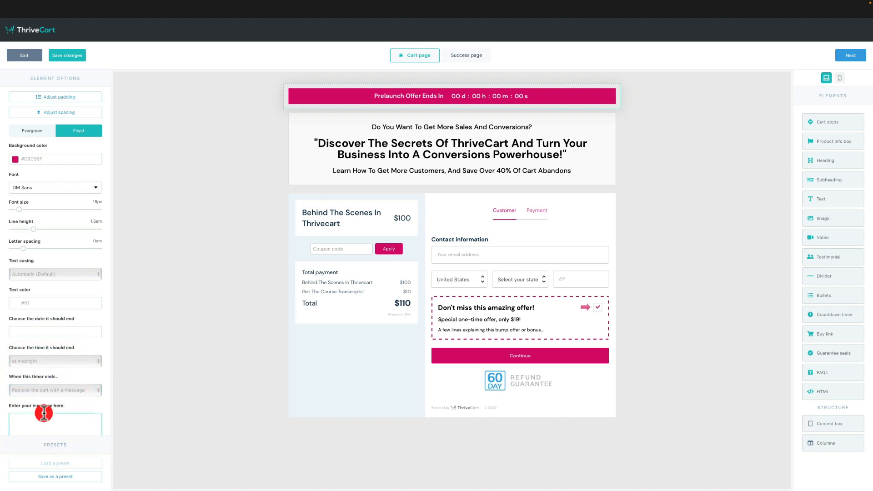
type("Sorry Prelaunch Is All Sold Out!")
Set the countdown timer to end on June 5th '23 at 5am
left_click(70, 360)
left_click(70, 398)
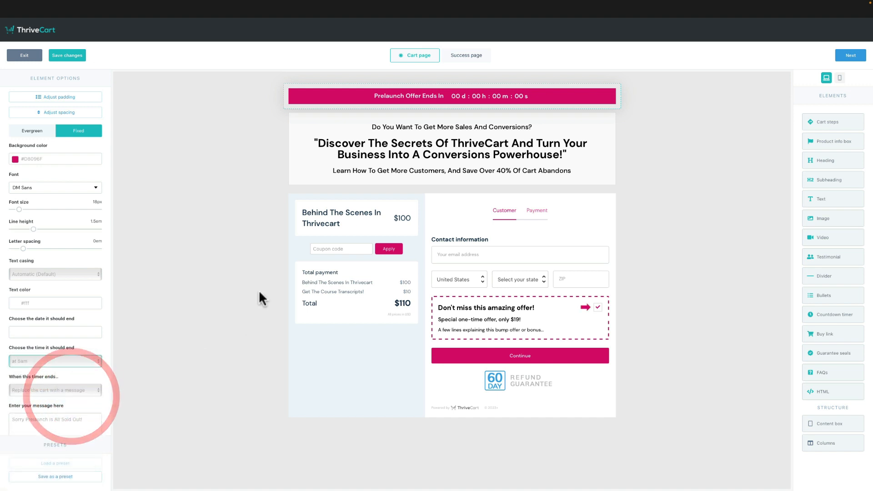
left_click(75, 332)
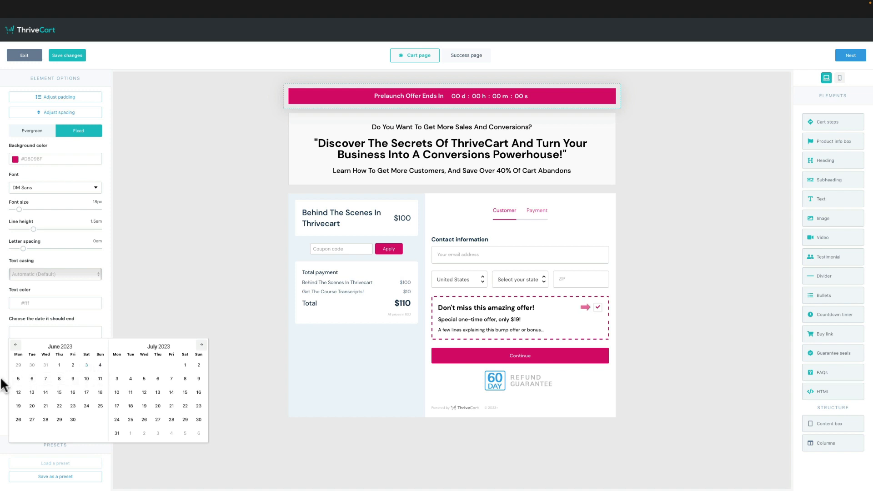
left_click(18, 379)
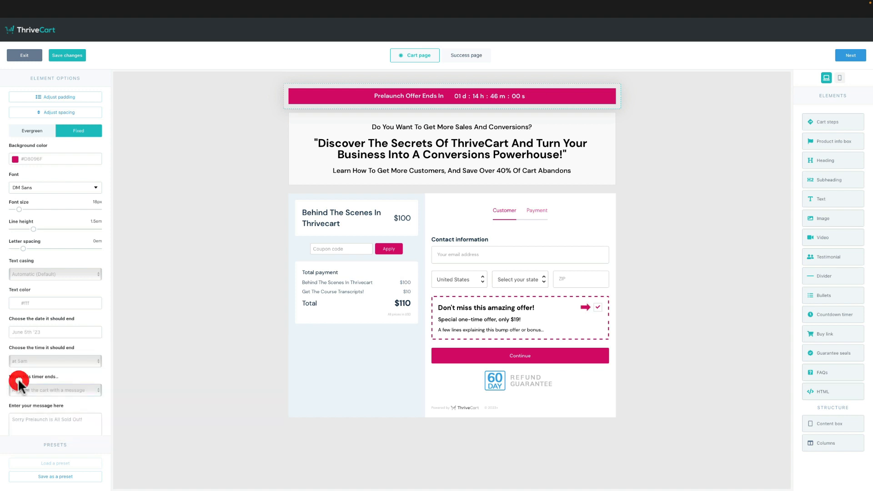
left_click(151, 349)
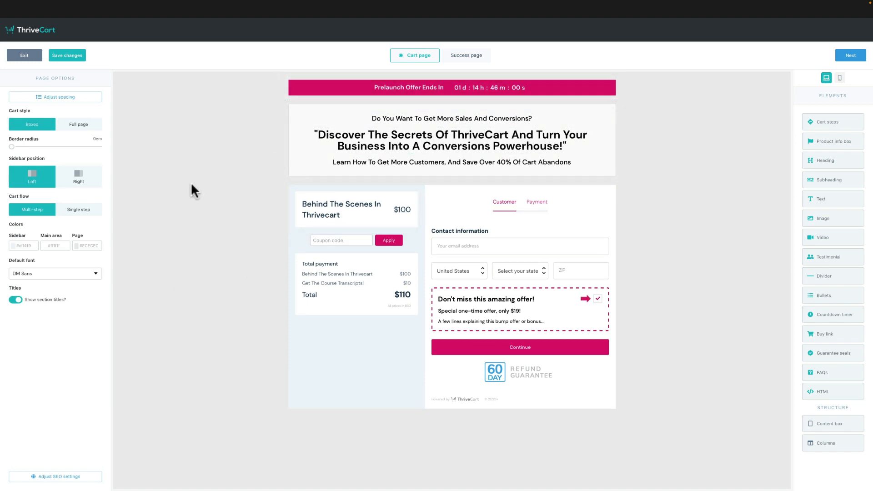
Switch the cart flow to Single step and set the Complete Order button's color to #D8096F
left_click(86, 211)
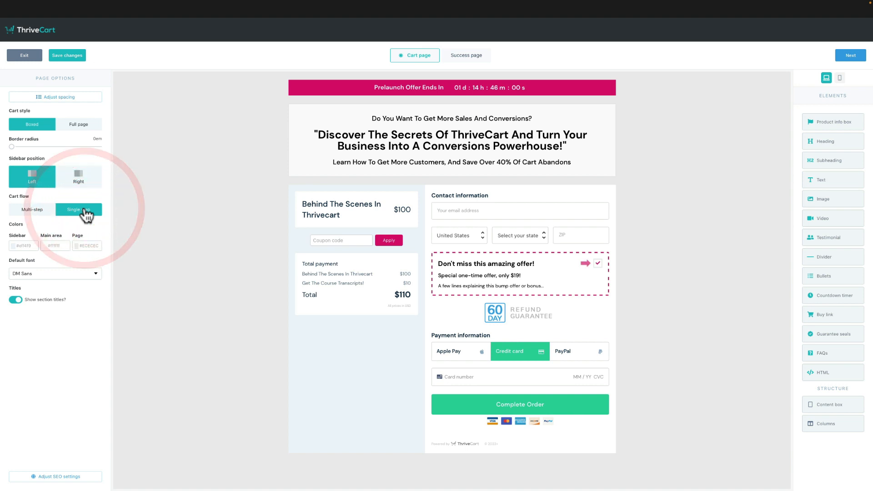
left_click(556, 409)
left_click(15, 196)
left_click(27, 277)
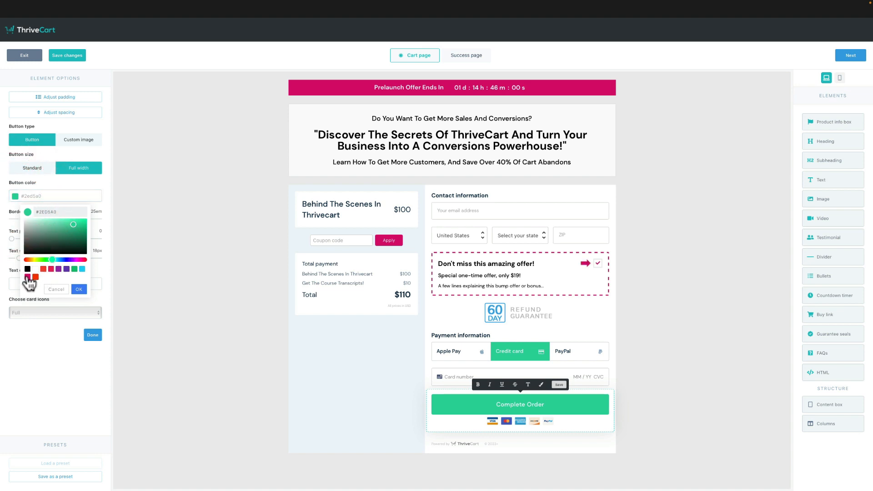
left_click(78, 289)
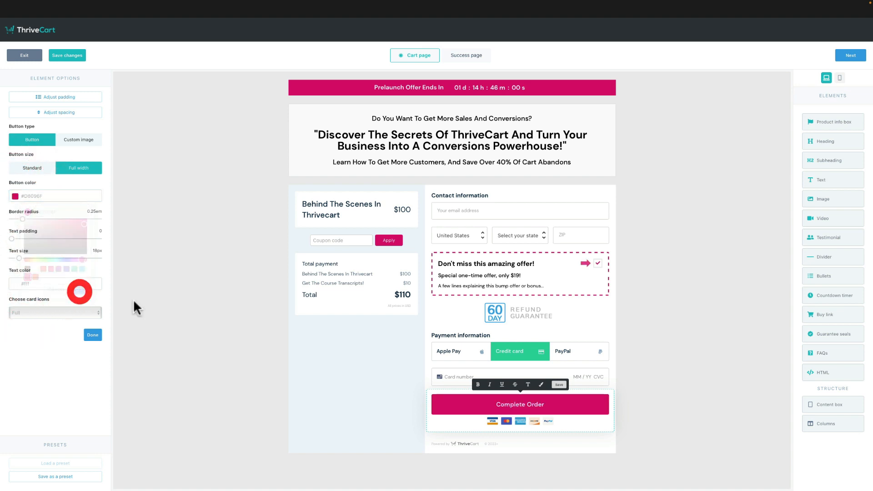
Set the Payment information section's color to #D8096F and return the cart flow to Multi-step
left_click(493, 314)
left_click(507, 352)
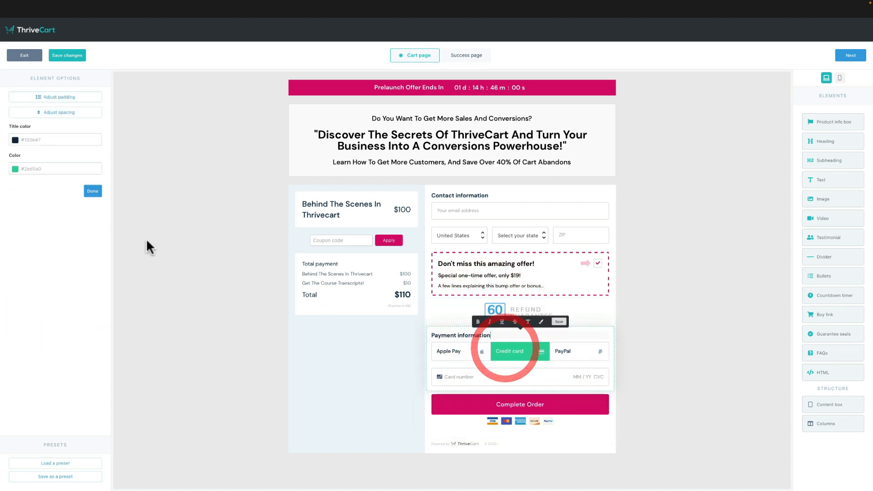
left_click(15, 169)
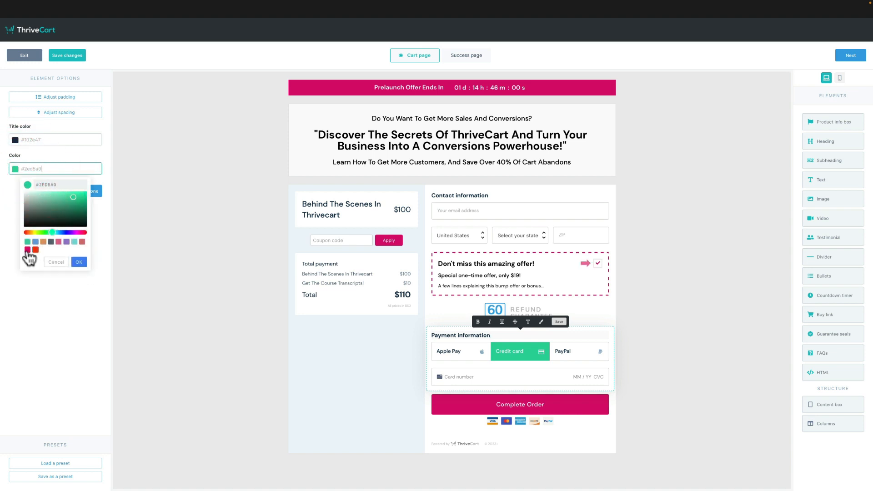
left_click(27, 249)
left_click(78, 263)
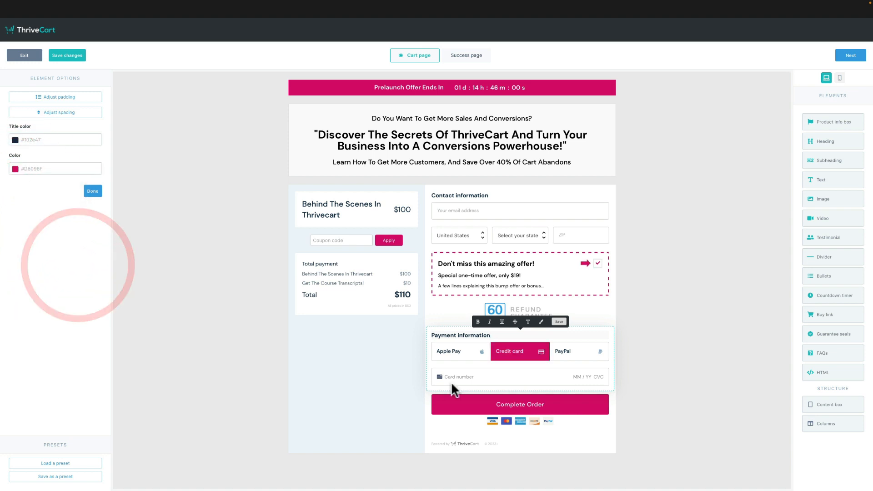
left_click(93, 191)
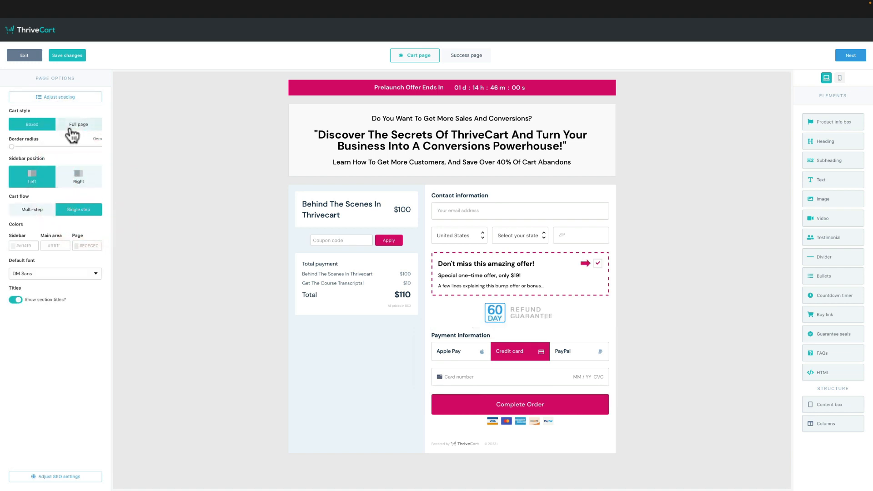
left_click(42, 211)
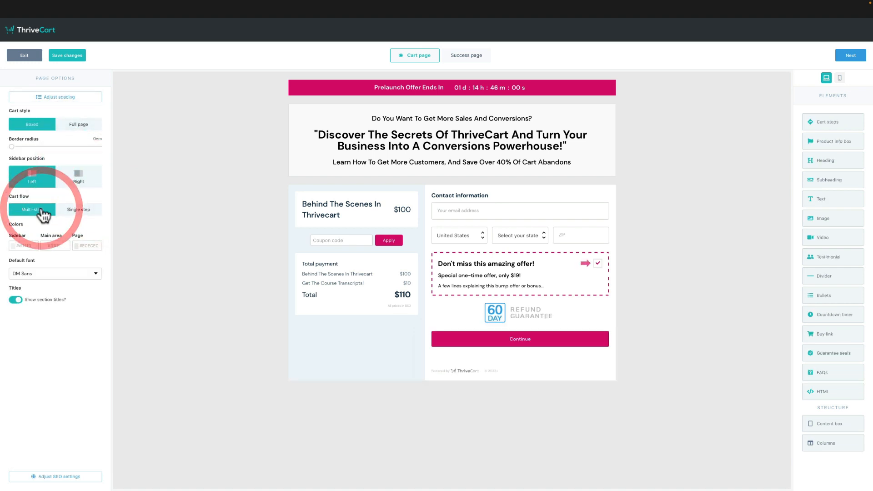
Try Bebas Neue as the cart page's default font
left_click(61, 273)
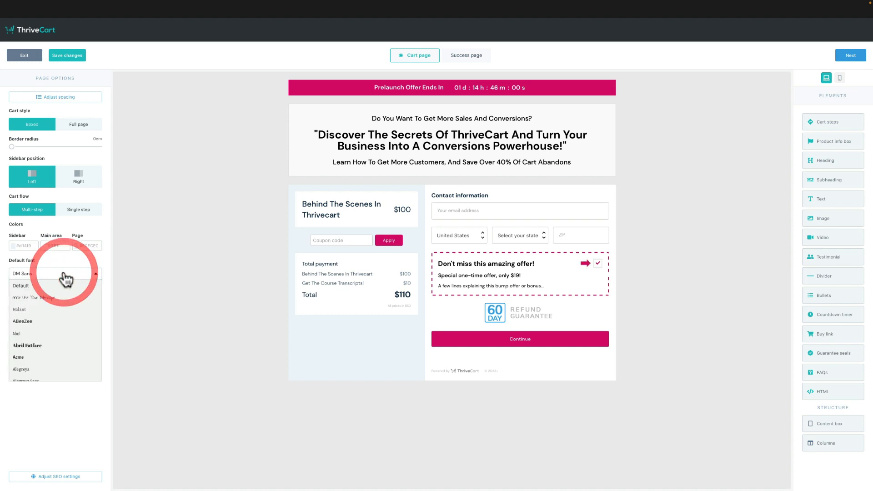
scroll(58, 332, "down", 5)
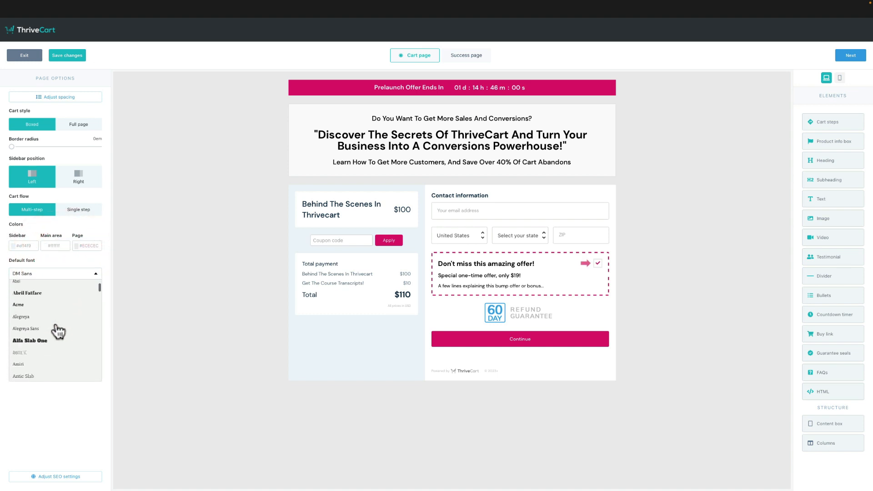
scroll(58, 332, "down", 4)
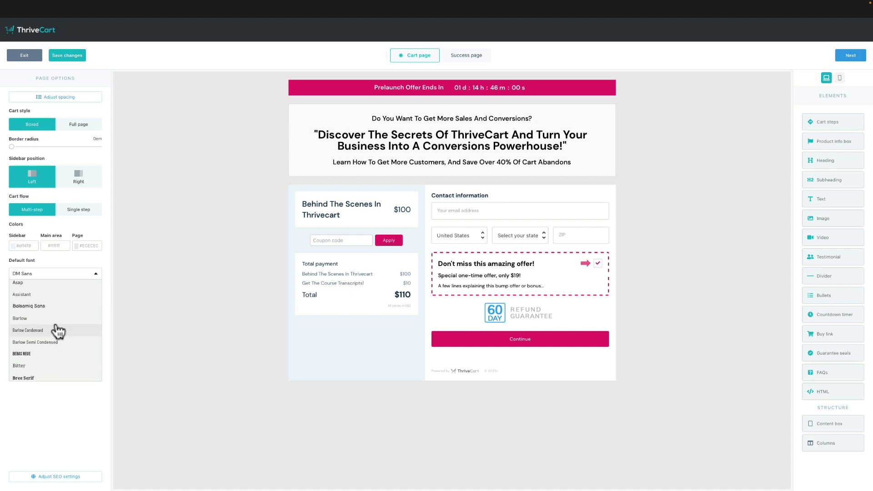
left_click(58, 344)
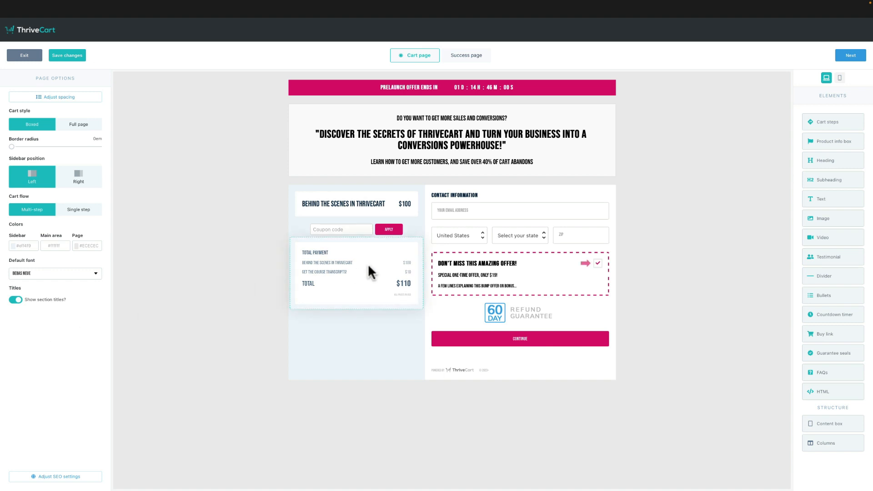
left_click(471, 265)
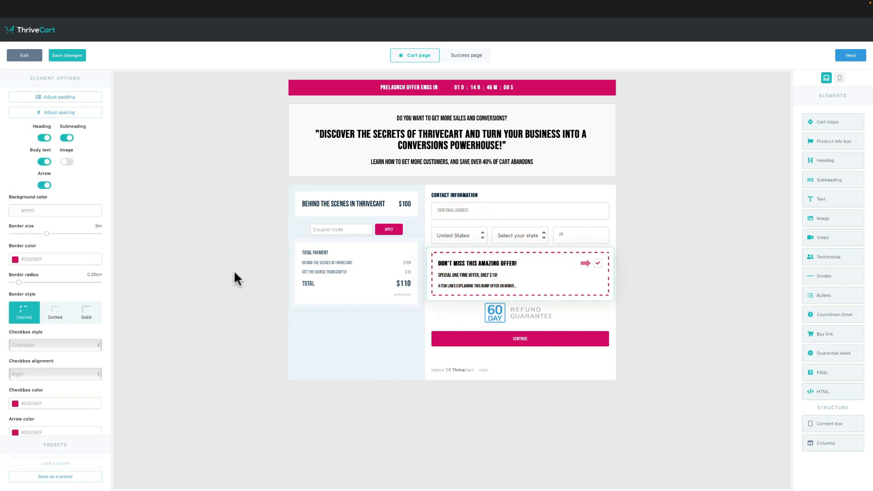
scroll(40, 293, "down", 2)
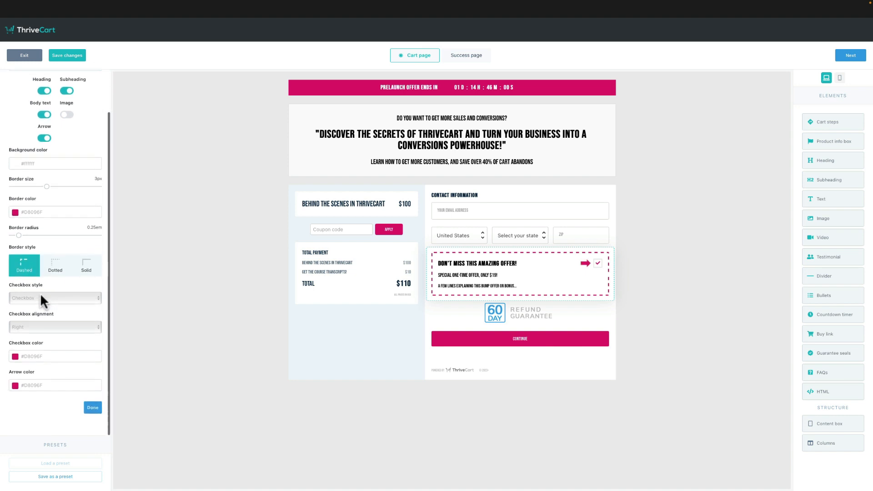
scroll(40, 292, "up", 2)
left_click(228, 259)
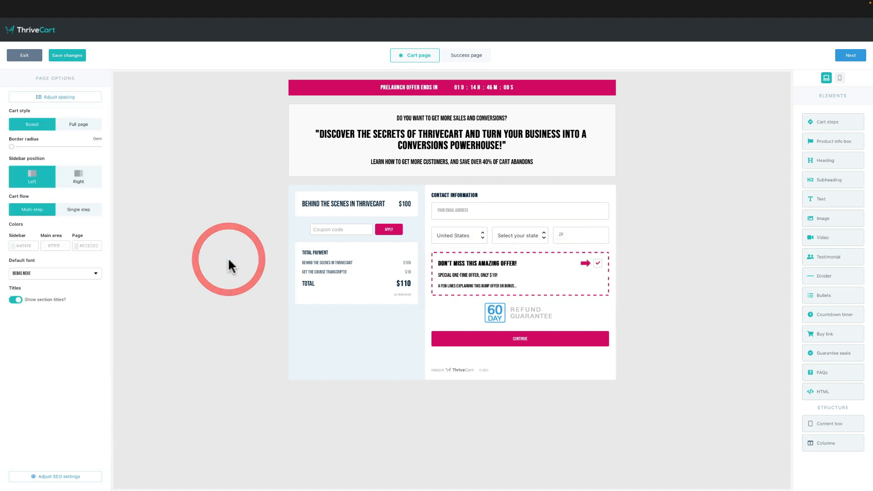
Try Barlow Condensed and Barlow Semi Condensed as the cart page's default font
left_click(68, 274)
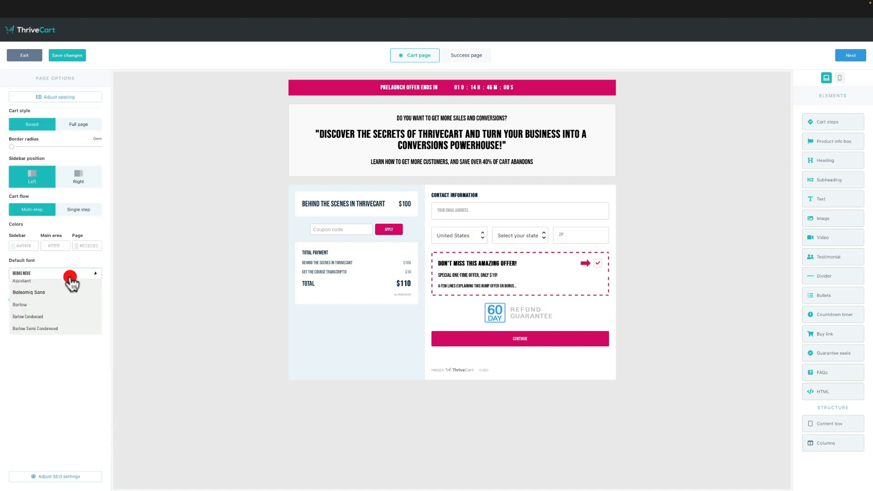
left_click(68, 316)
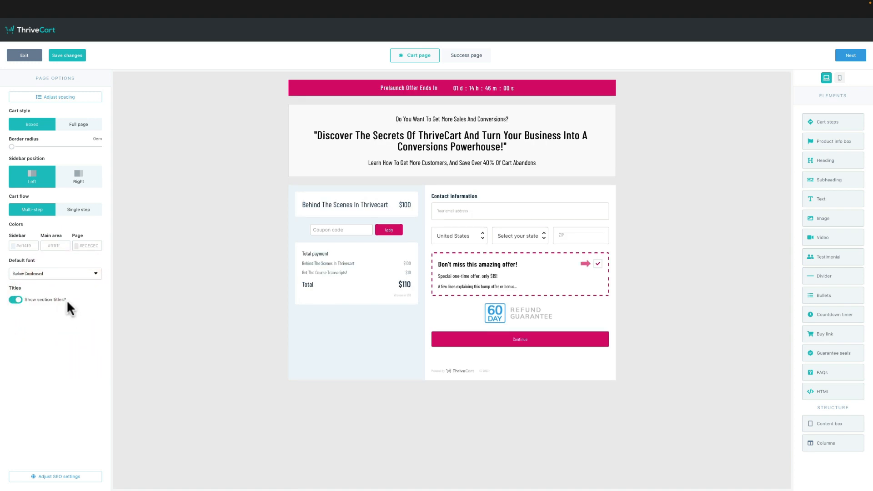
left_click(68, 274)
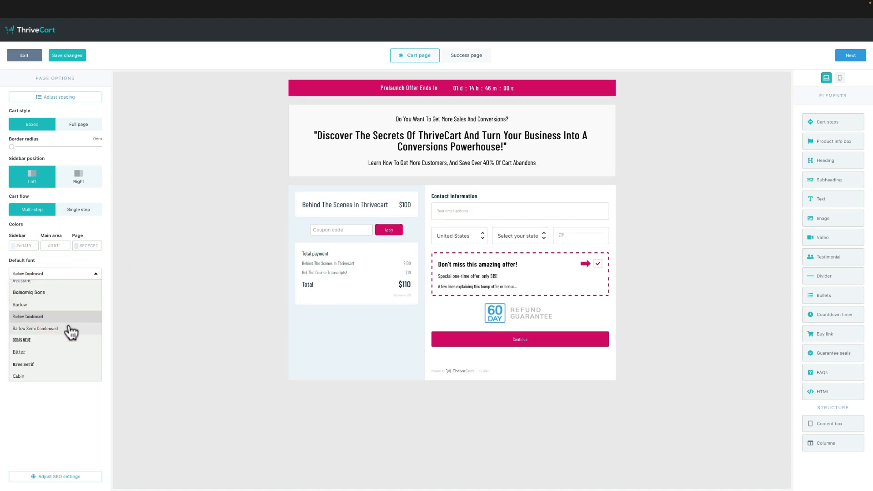
left_click(69, 329)
Try Cabin as the cart page's default font
left_click(68, 274)
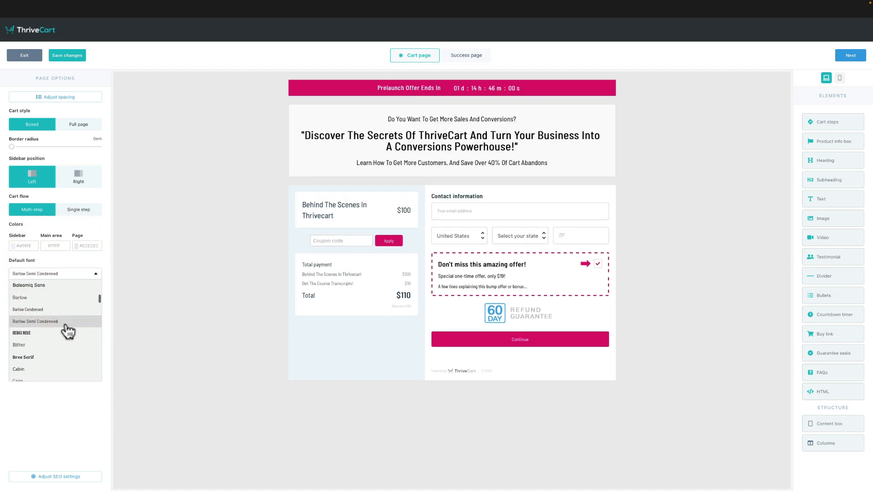
scroll(55, 305, "down", 3)
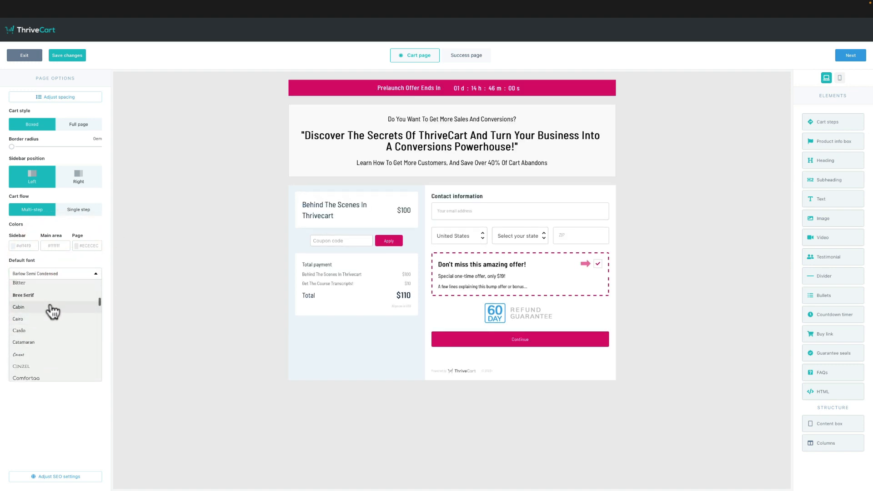
left_click(53, 308)
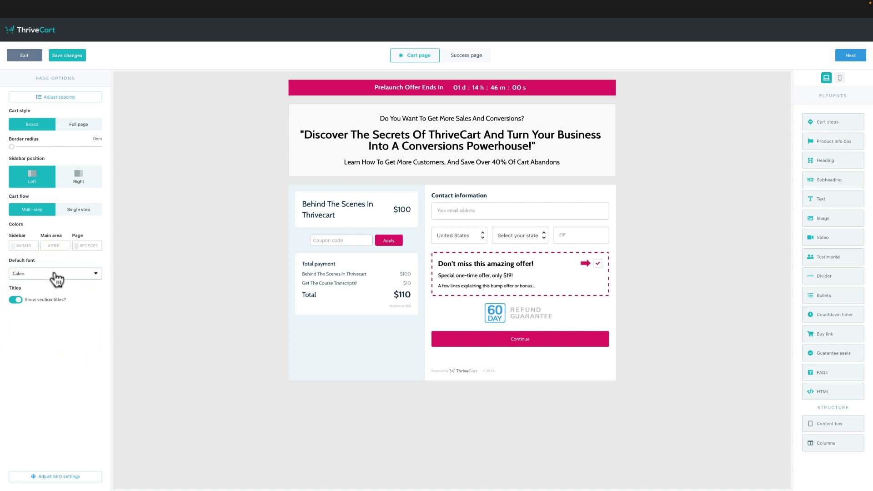
Set the cart page's default font to Fira Sans
left_click(55, 275)
scroll(58, 331, "down", 2)
scroll(58, 331, "down", 4)
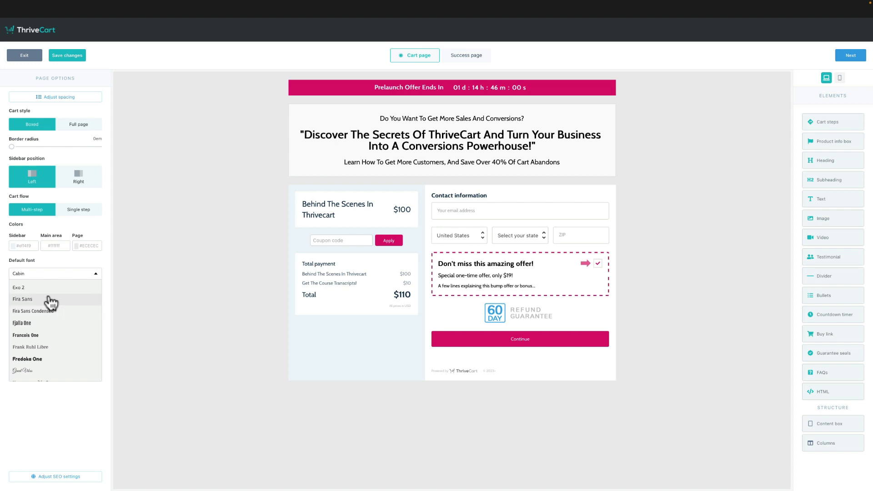
left_click(49, 300)
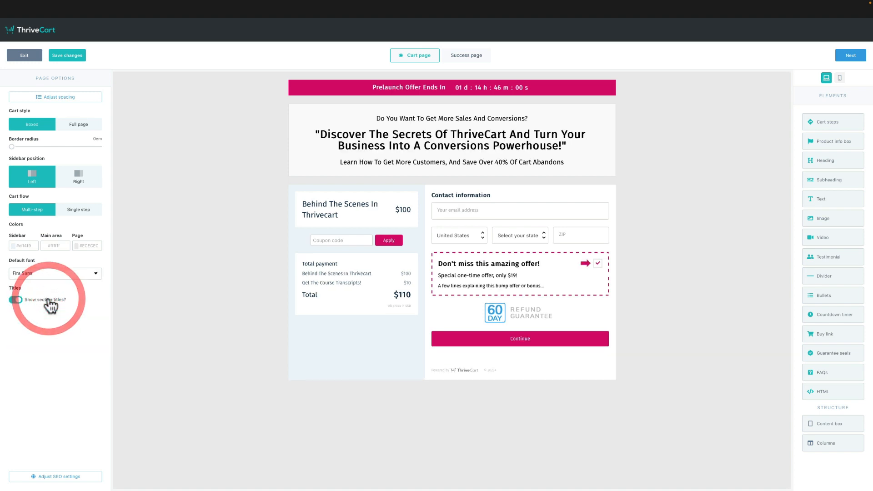
Set the cart page's default font to Montserrat
left_click(44, 273)
scroll(45, 357, "down", 5)
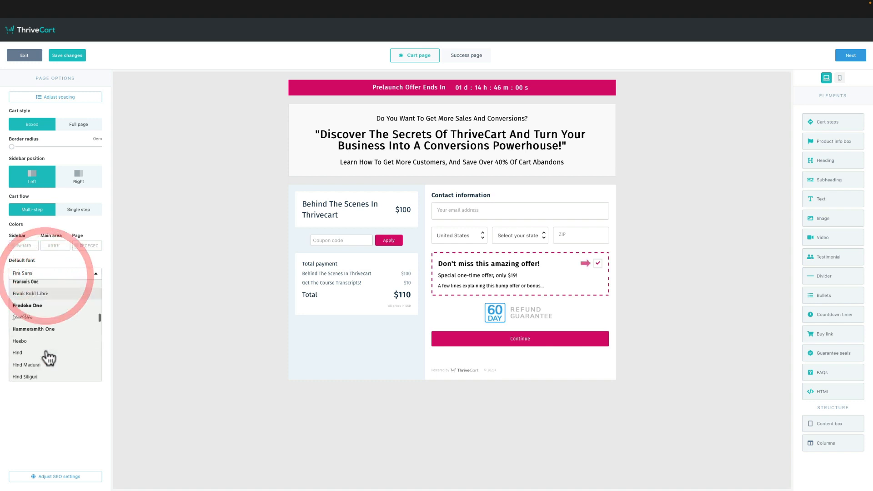
scroll(48, 358, "down", 6)
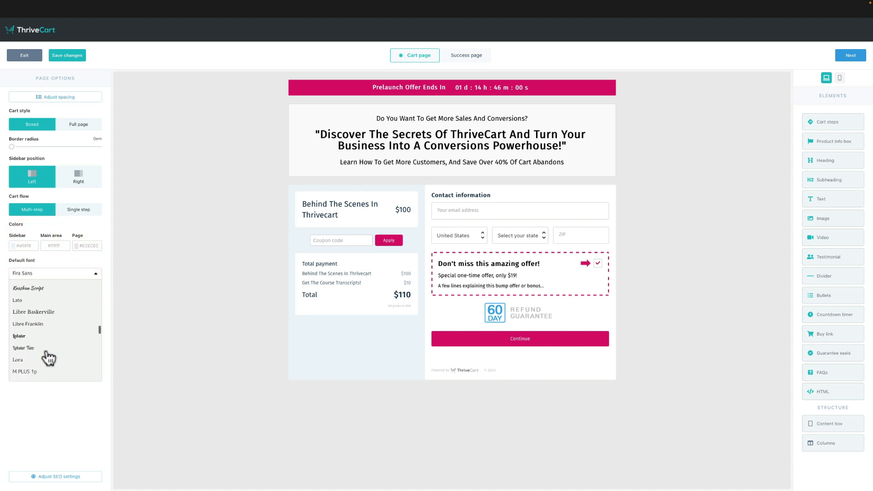
scroll(49, 358, "down", 2)
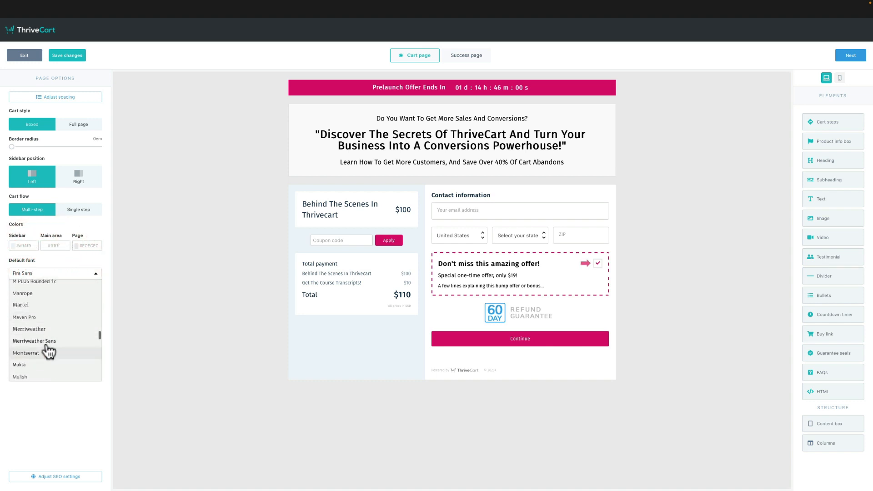
left_click(44, 353)
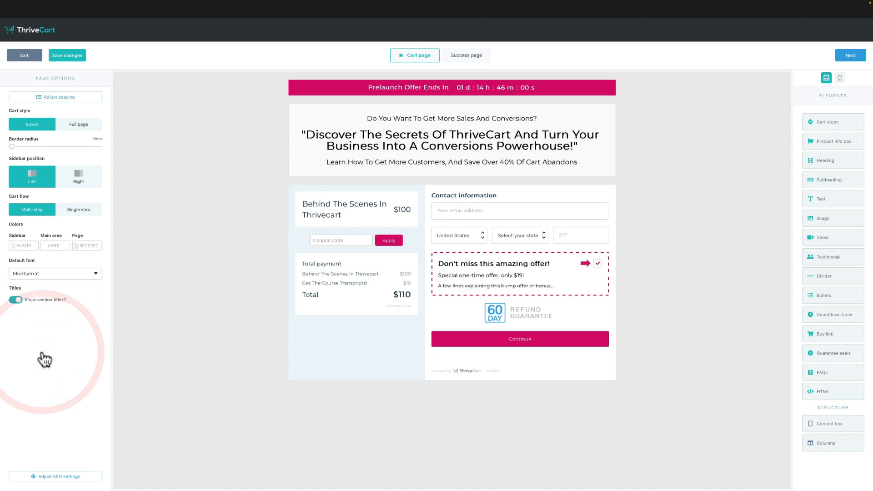
Change the cart page's default font to Roboto
left_click(40, 274)
scroll(44, 312, "down", 3)
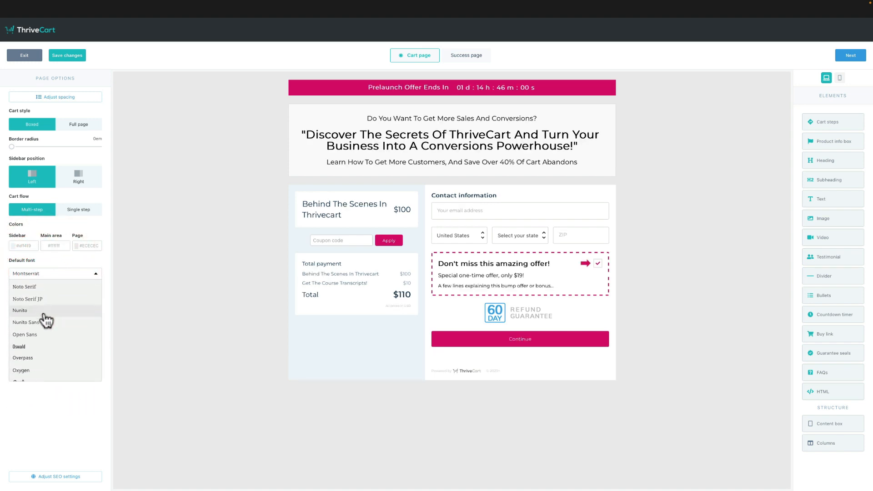
scroll(45, 339, "down", 5)
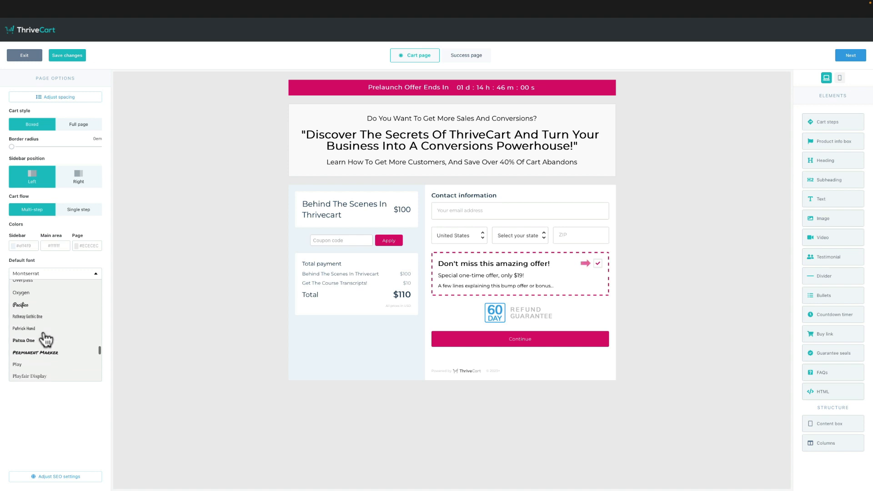
scroll(46, 339, "down", 3)
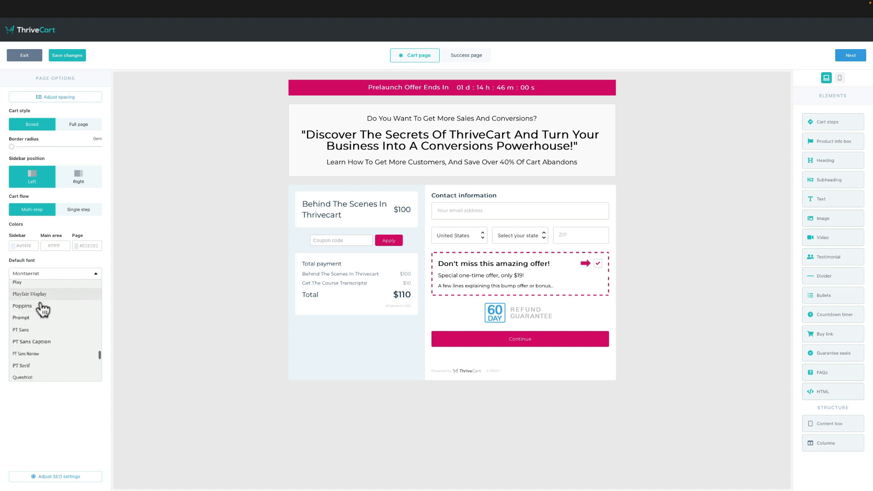
scroll(44, 338, "down", 4)
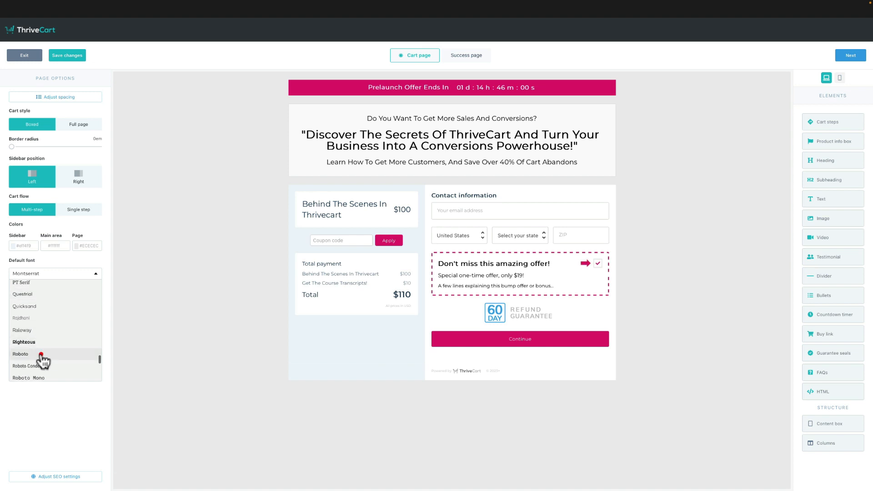
Set the page's default font to Roboto and enlarge the Continue button's text to 25px
left_click(43, 354)
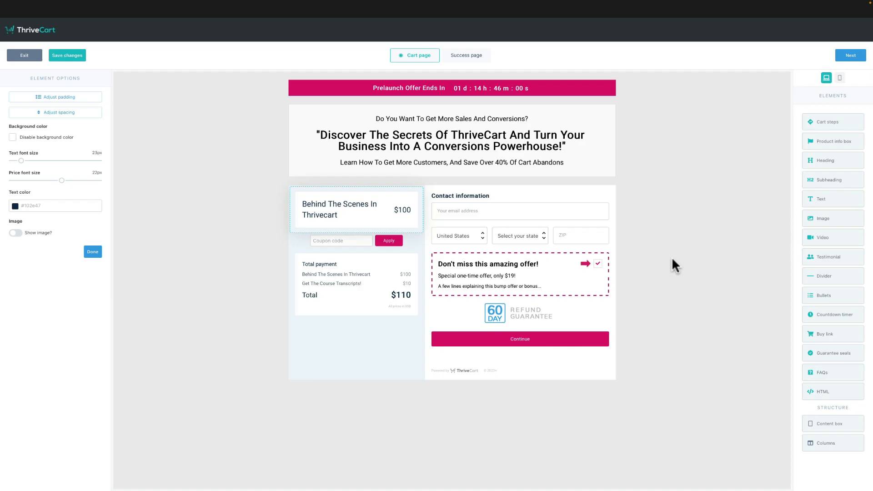
left_click(581, 337)
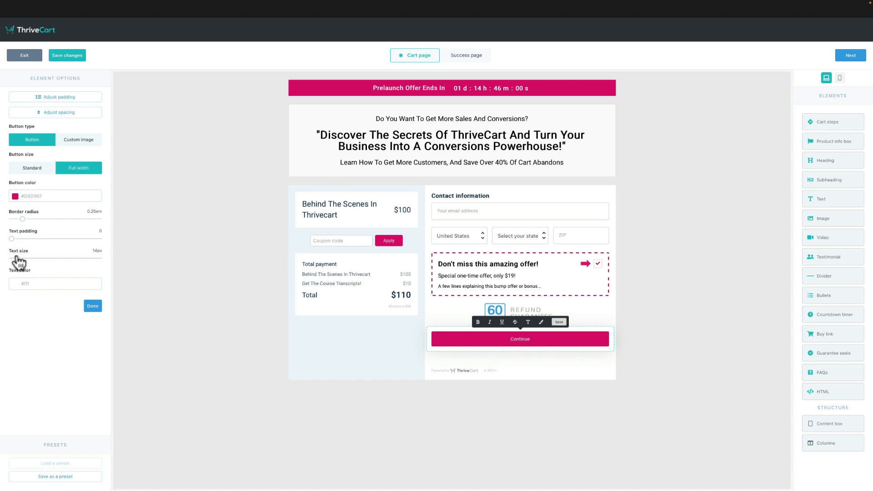
left_click_drag(18, 263, 24, 264)
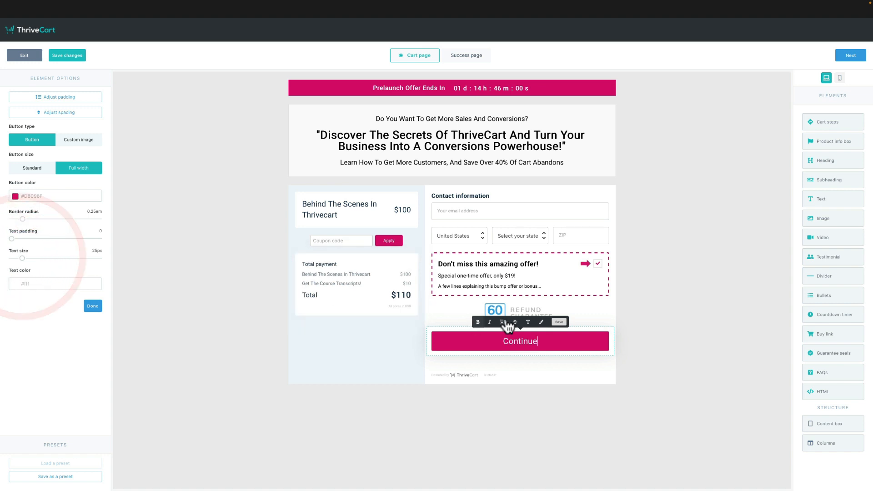
left_click(651, 315)
Move the 60-day refund guarantee below the Continue button and insert a divider between them
left_click(545, 308)
left_click_drag(537, 301, 533, 377)
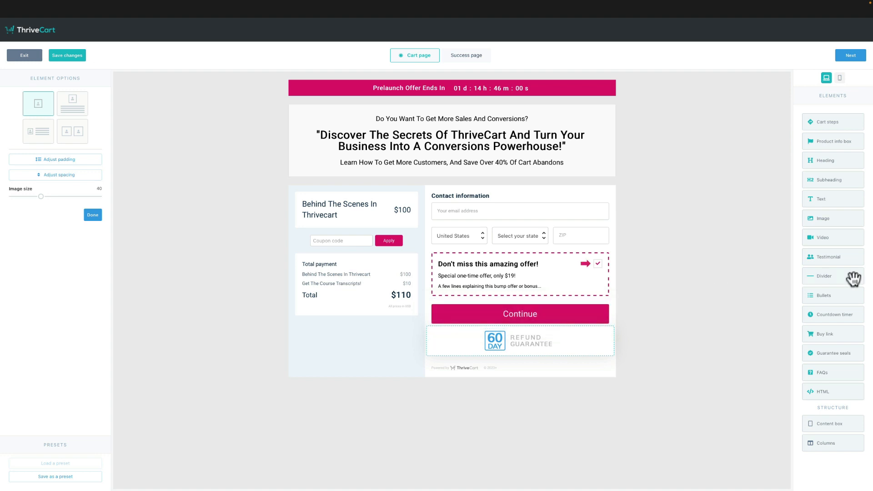
left_click_drag(847, 277, 561, 348)
left_click(653, 323)
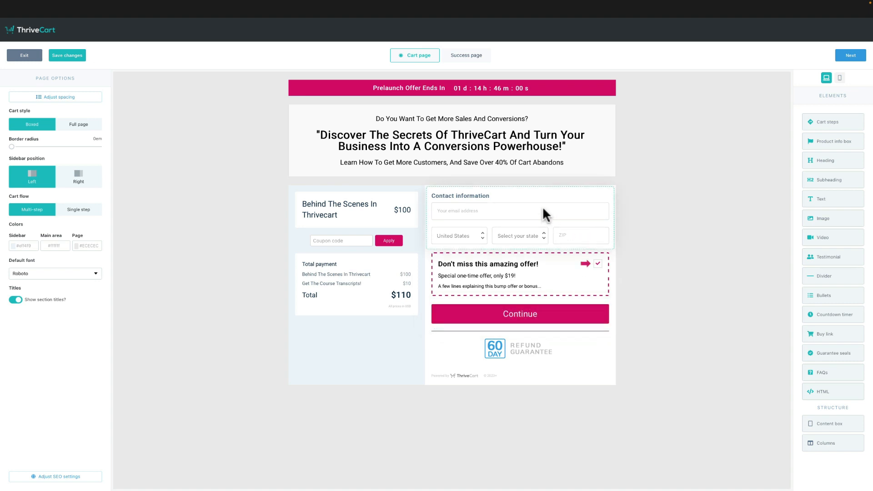
Replace the "Contact information" section title with "Best Email For Your Membership Account" and save the text
left_click(476, 209)
left_click_drag(491, 195, 423, 191)
left_click(423, 191)
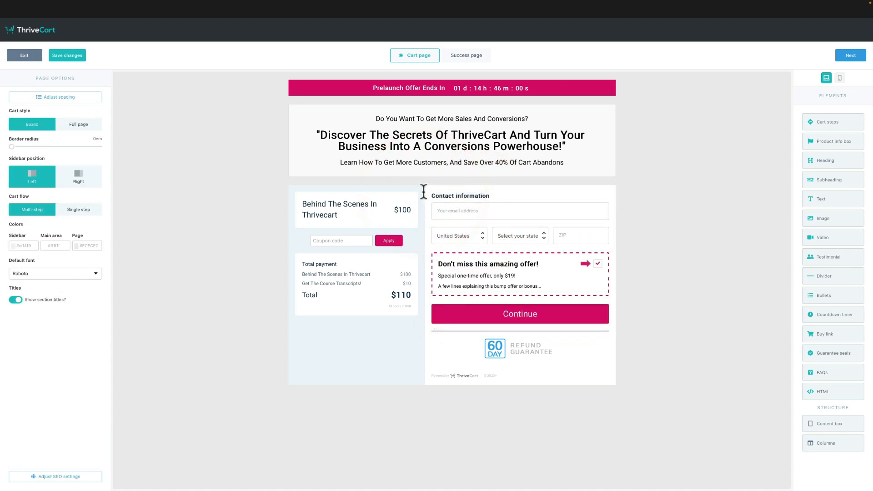
left_click(438, 196)
triple_click(442, 197)
type("Bes")
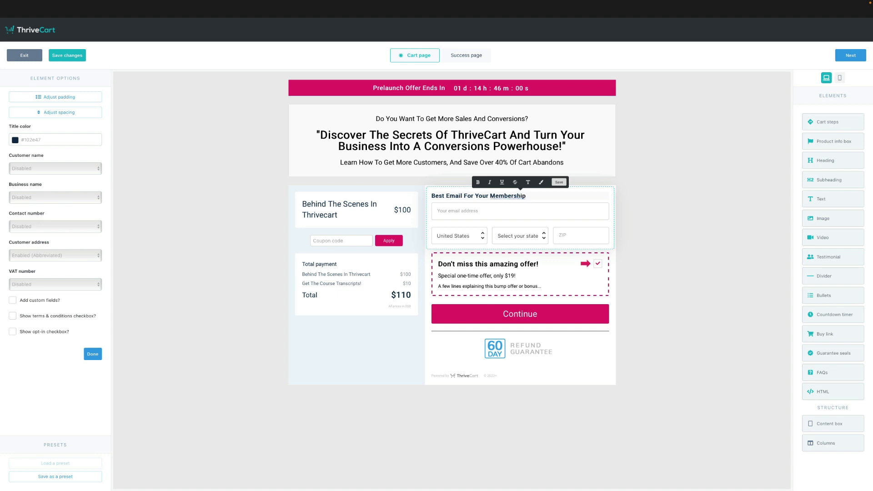
key("BackSpace")
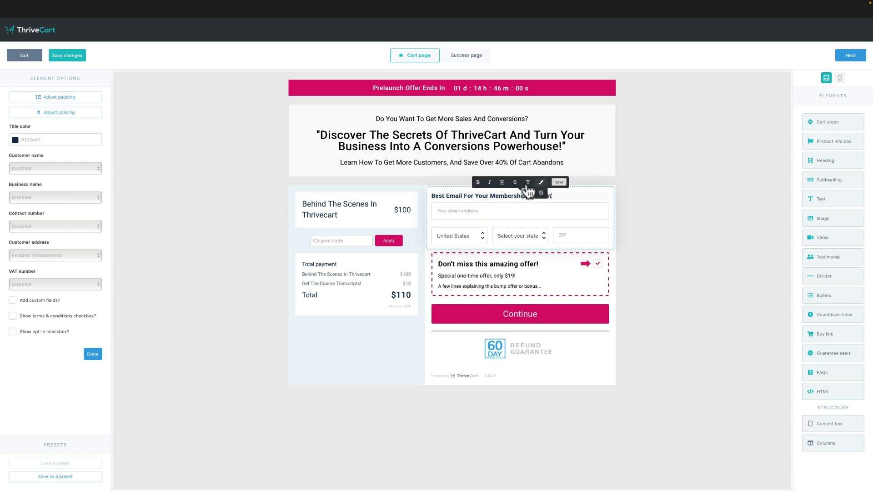
left_click(563, 182)
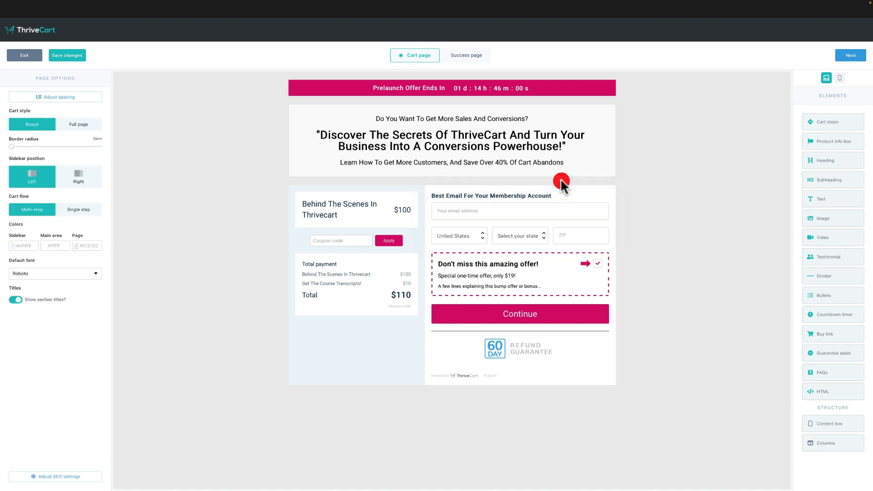
Break the main headline into three lines, after "ThriveCart" and after "Business"
double_click(473, 142)
left_click(416, 136)
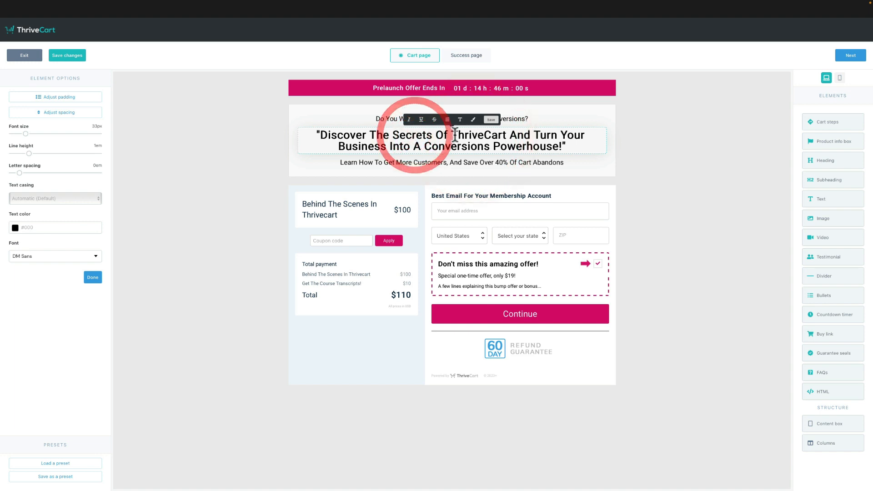
left_click(507, 134)
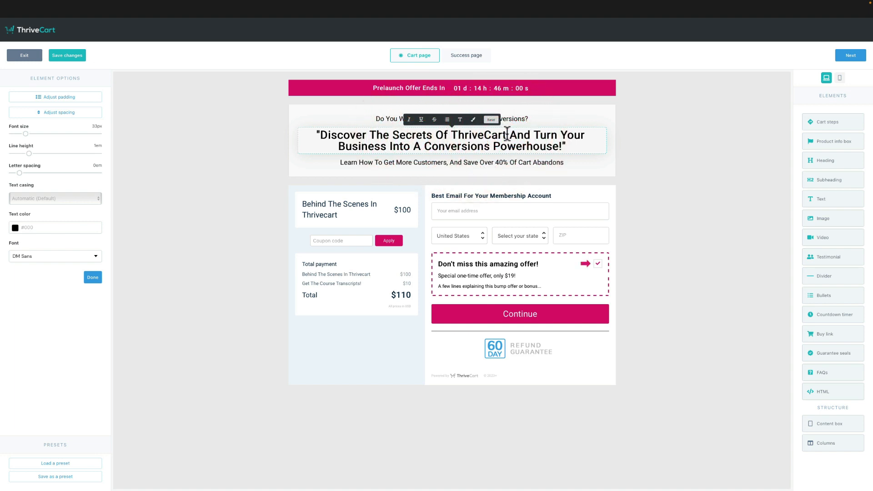
key("Return")
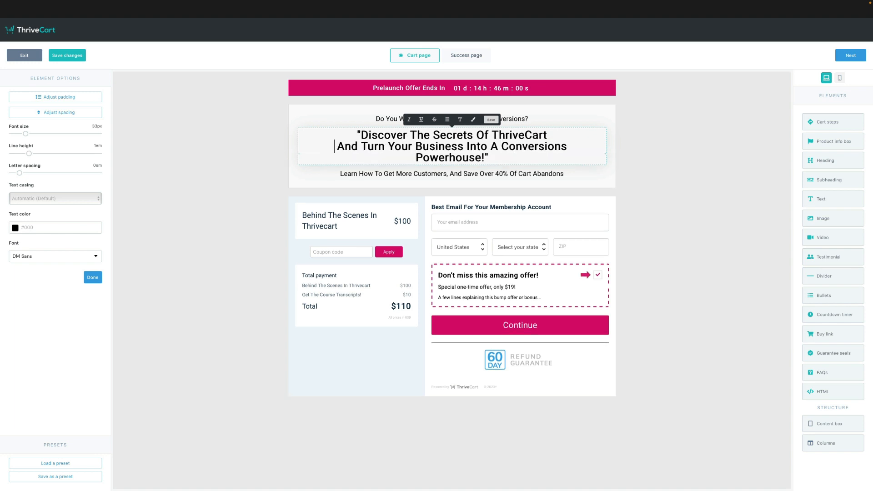
left_click(501, 148)
left_click(465, 146)
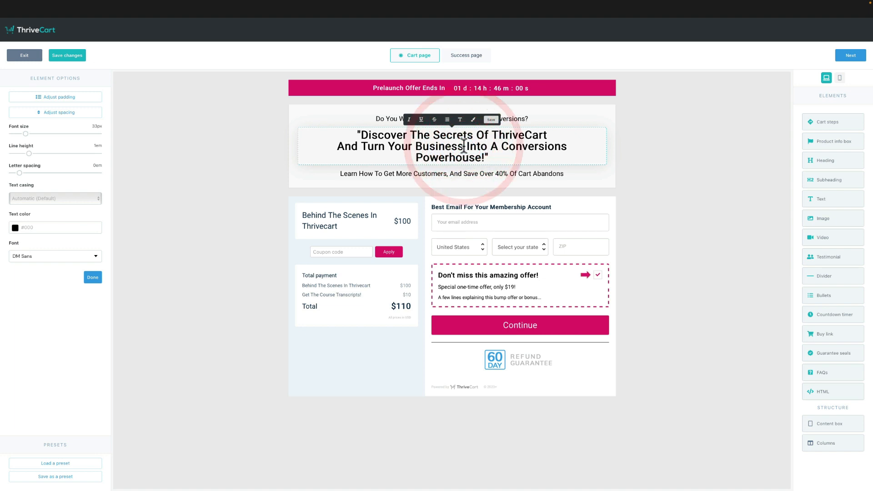
key("Return")
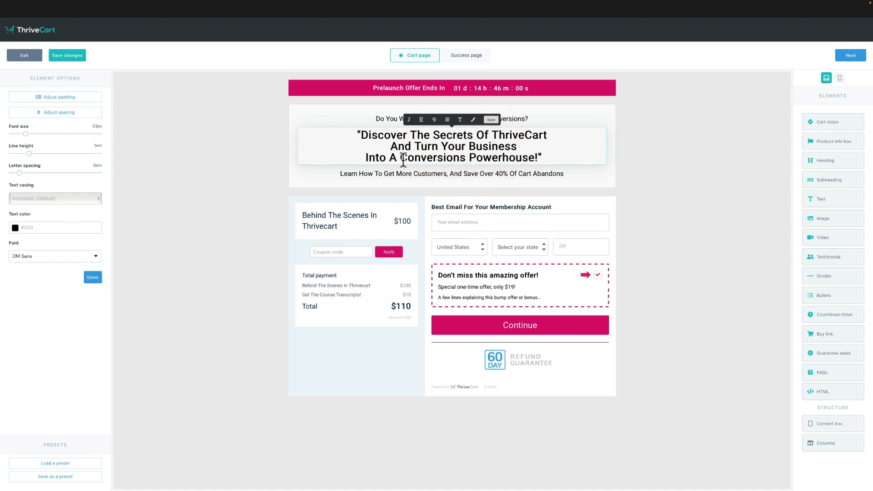
Underline "Conversions Powerhouse!" and "Secrets Of ThriveCart" in the main headline
left_click_drag(401, 160, 541, 158)
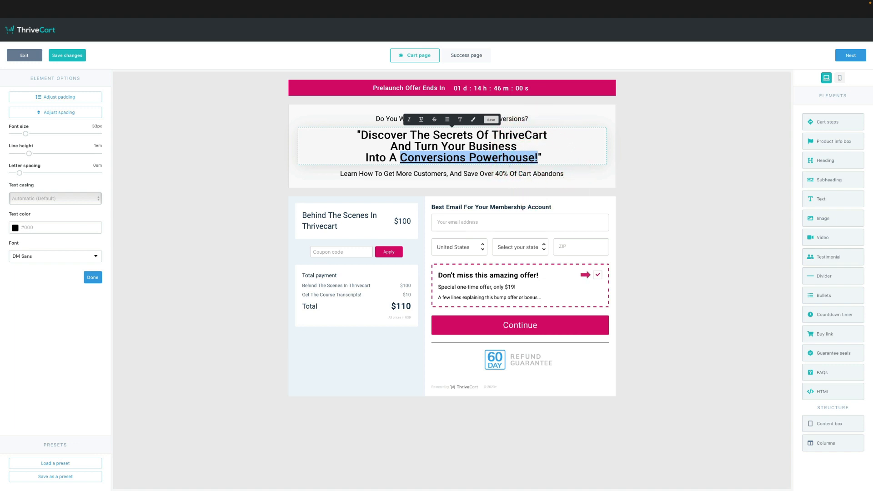
left_click(478, 141)
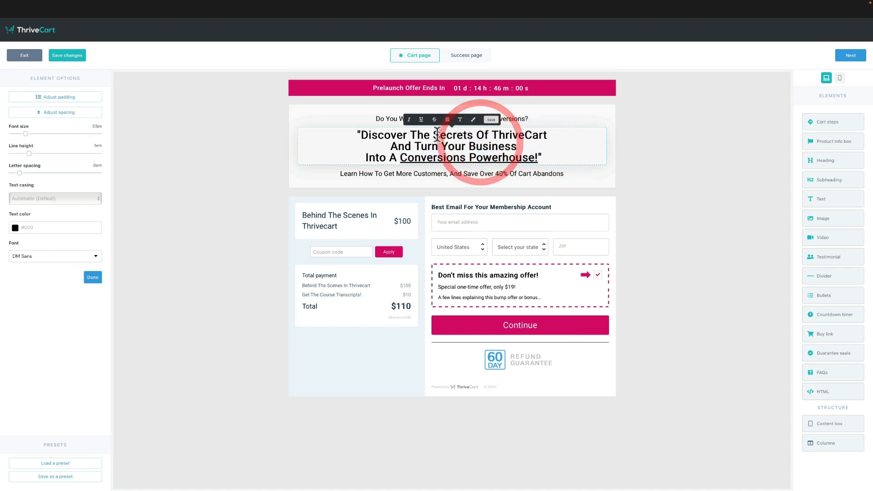
left_click_drag(437, 134, 555, 135)
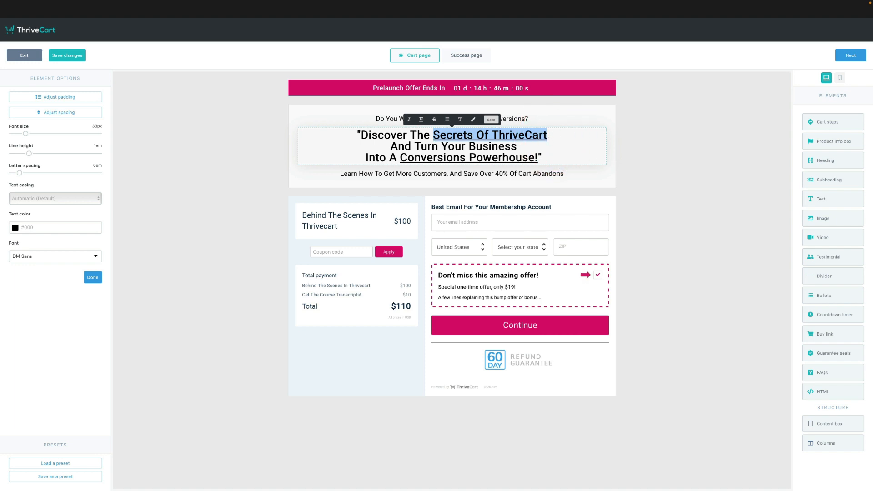
left_click(619, 175)
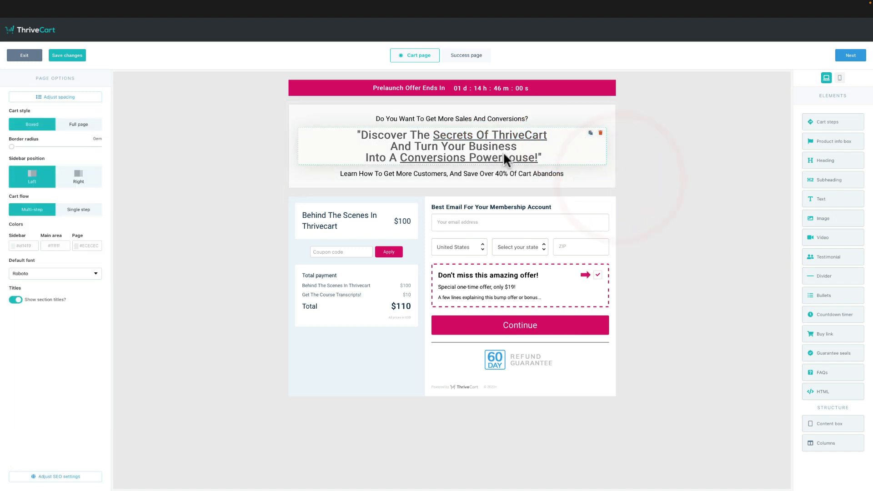
Make "Get More Sales And Conversions?" bold in the line above the main headline
left_click(465, 118)
left_click(437, 120)
left_click(428, 120)
left_click(427, 125)
mouse_move(427, 126)
left_mouse_down()
mouse_move(530, 125)
mouse_move(424, 127)
left_mouse_up()
left_click(524, 130)
left_click(520, 117)
key("ctrl+b")
left_click(270, 164)
Make "Save Over 40% Of Cart Abandons" bold in the line below the main headline
left_click(438, 176)
double_click(469, 173)
left_click_drag(518, 187, 465, 174)
left_click(553, 177)
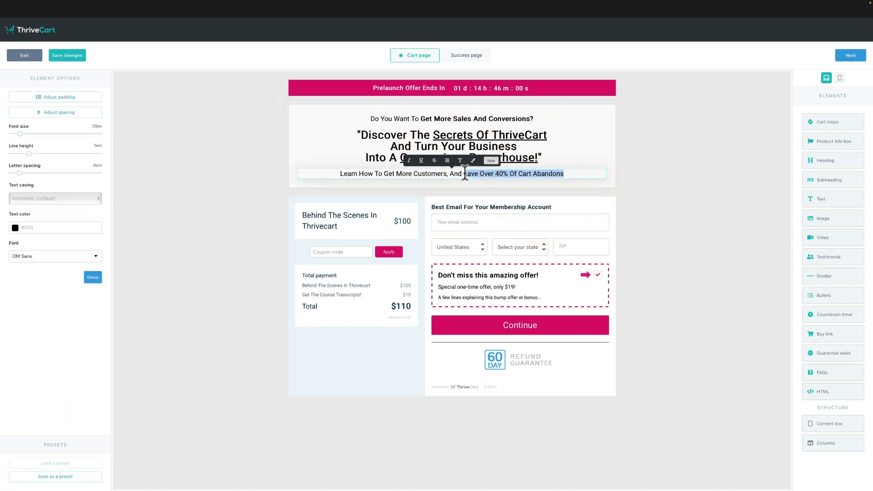
key("ctrl+b")
left_click(643, 166)
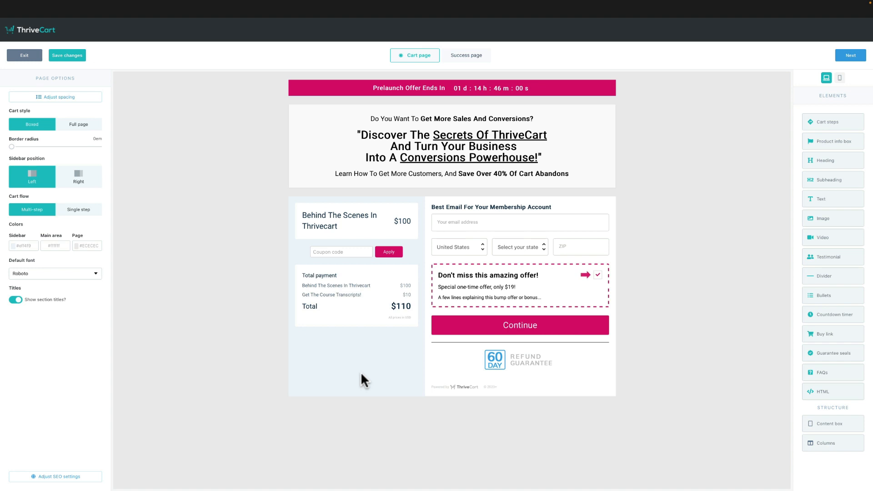
Replace the bump offer's heading with "Get The Transcript"
left_click(522, 274)
left_click_drag(538, 275, 464, 264)
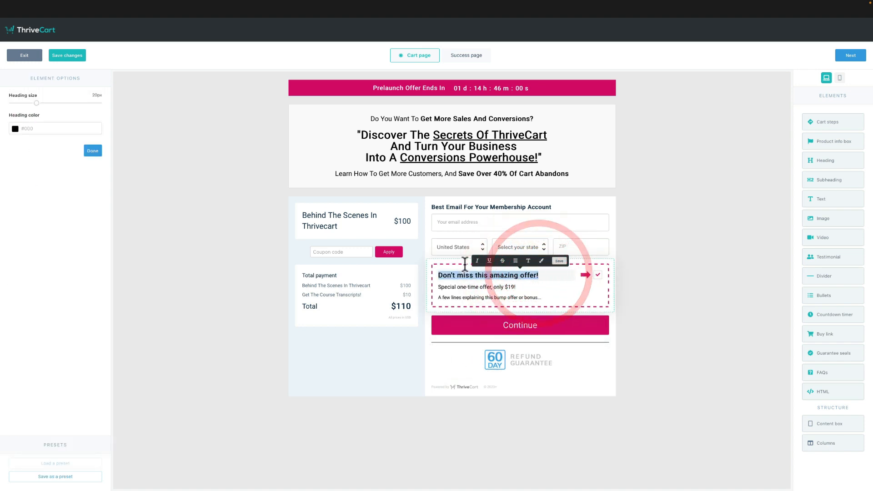
type("Get The Transcruo")
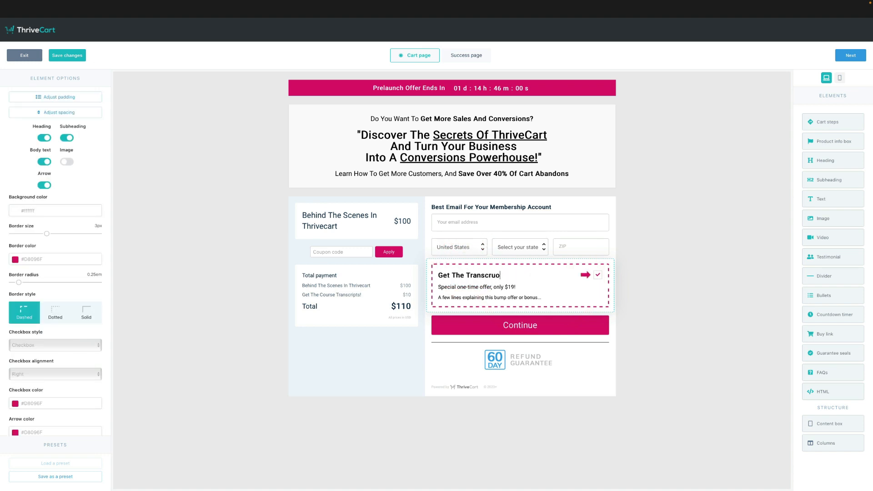
key("alt+shift+Left")
key("Right")
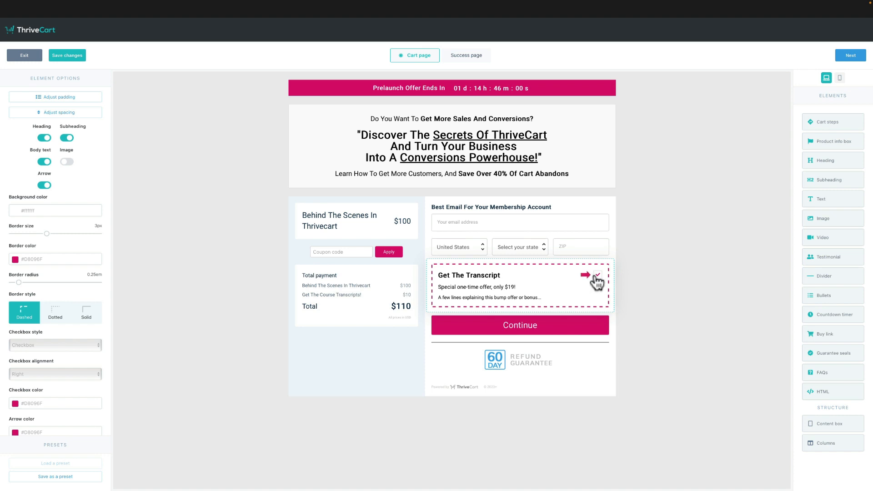
Insert "Normally $40.00" before "only $19!" in the bump offer's subheading and strike through the $40.00
left_click(493, 287)
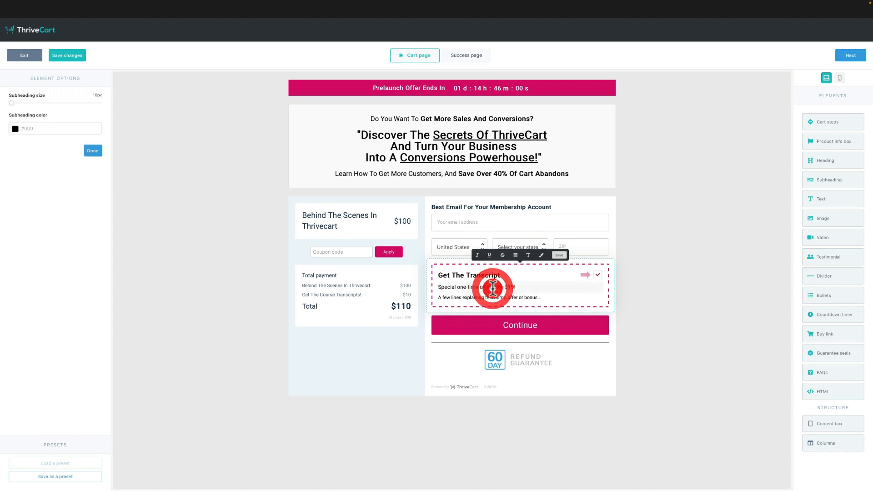
left_click(518, 287)
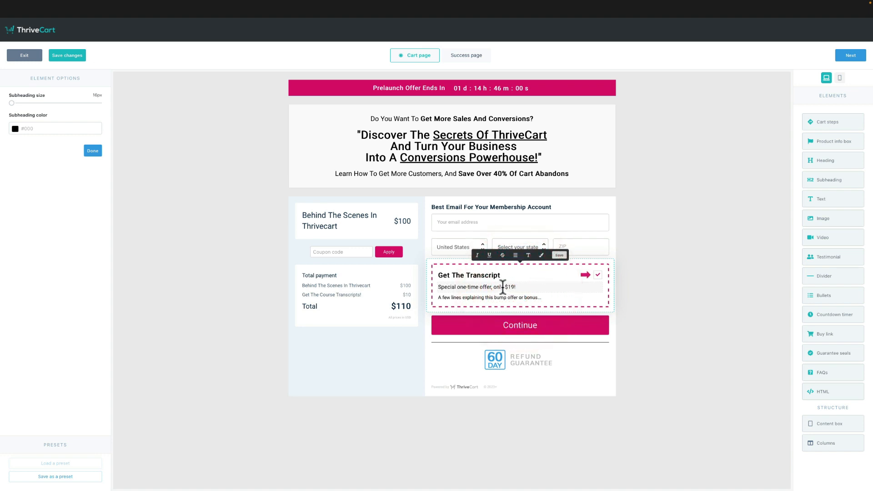
left_click(506, 287)
type("Bormally ")
type("$400")
type("00")
key("BackSpace")
key("BackSpace")
key("BackSpace")
type(".00")
left_click(495, 287)
key("BackSpace")
type("N")
left_click_drag(493, 287, 519, 285)
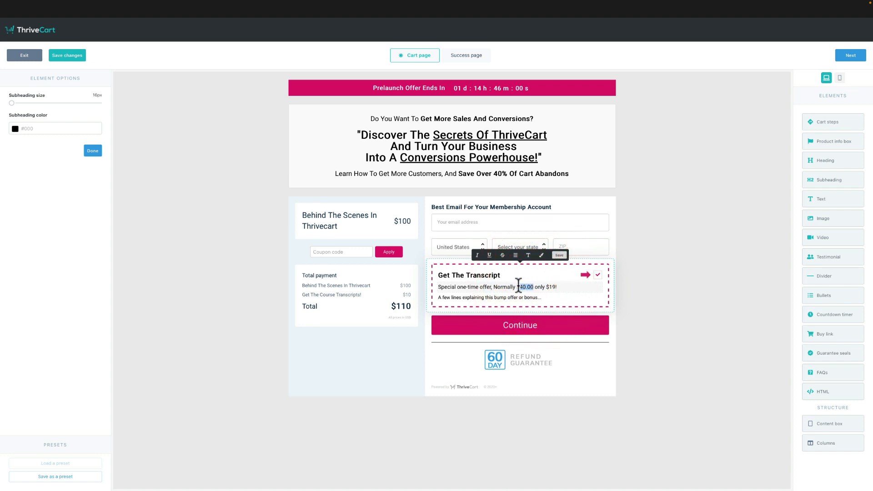
left_click(502, 255)
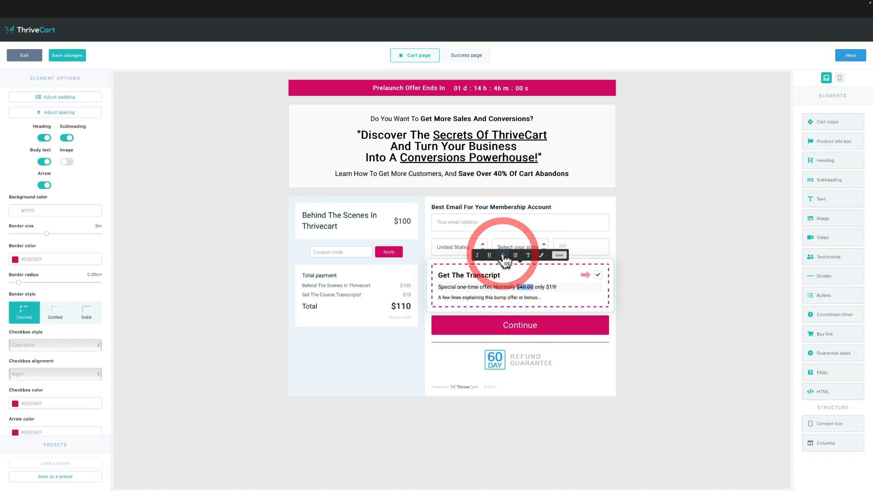
Change "only" to "Today Only" in the bump subheading, make "Today Only $19!" bold, and save the text
left_click(548, 286)
type("Today Only")
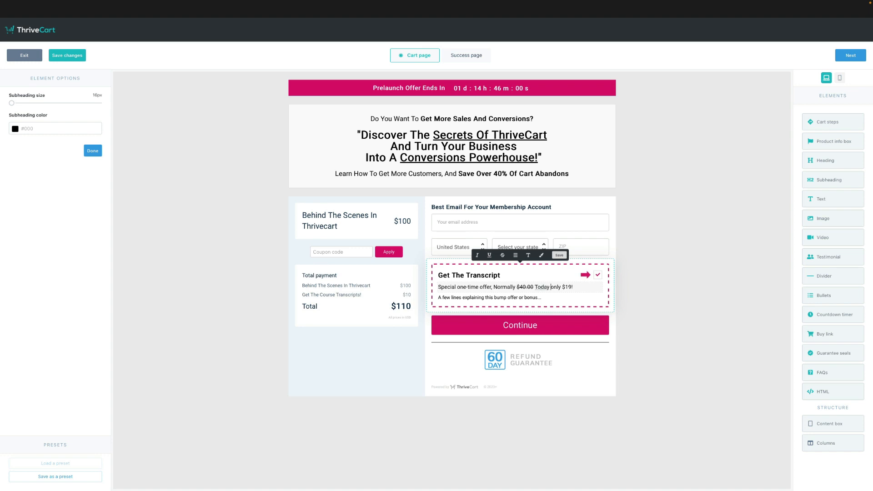
key("Delete")
key("Delete")
key("Delete")
key("Delete")
key("Delete")
left_click_drag(534, 287, 579, 287)
key("ctrl+b")
left_click(560, 255)
Replace the bump body text with "Get the transcript to the entire training program, This is in PDF format and you can even print it out!"
left_click(538, 296)
left_click_drag(542, 296, 443, 296)
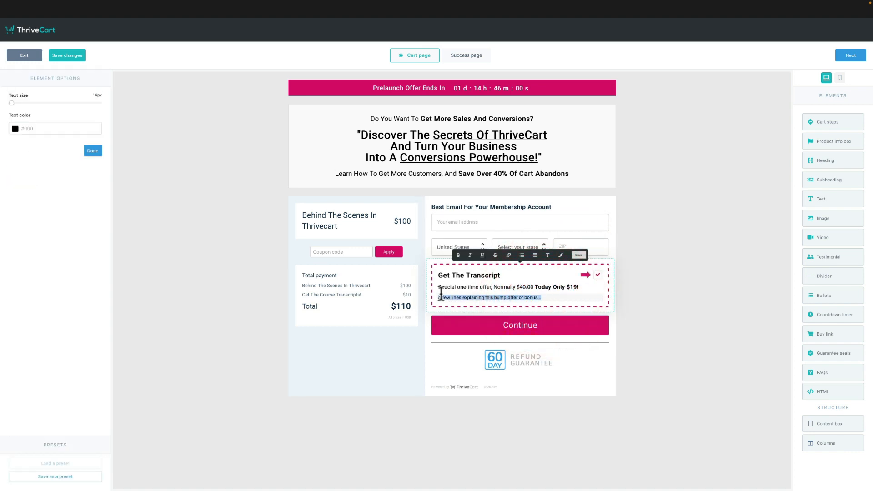
type("Get th")
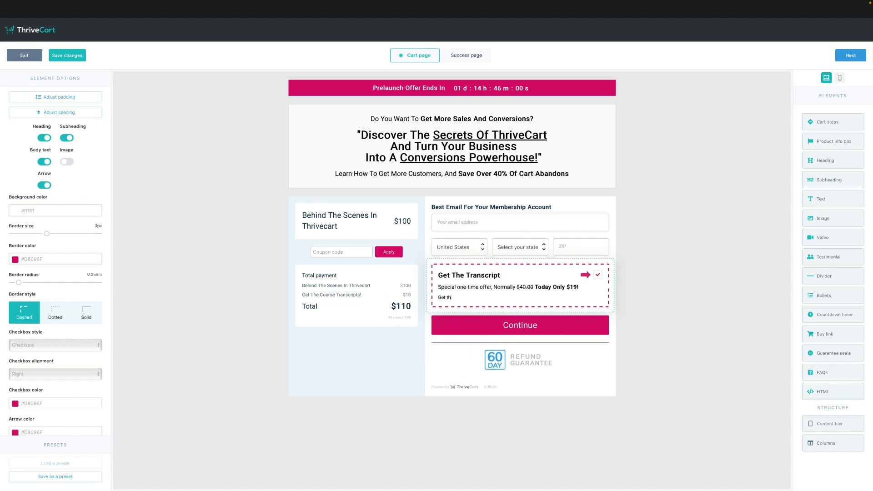
type("e transcript to the entire training program.")
type(" This is in PDF")
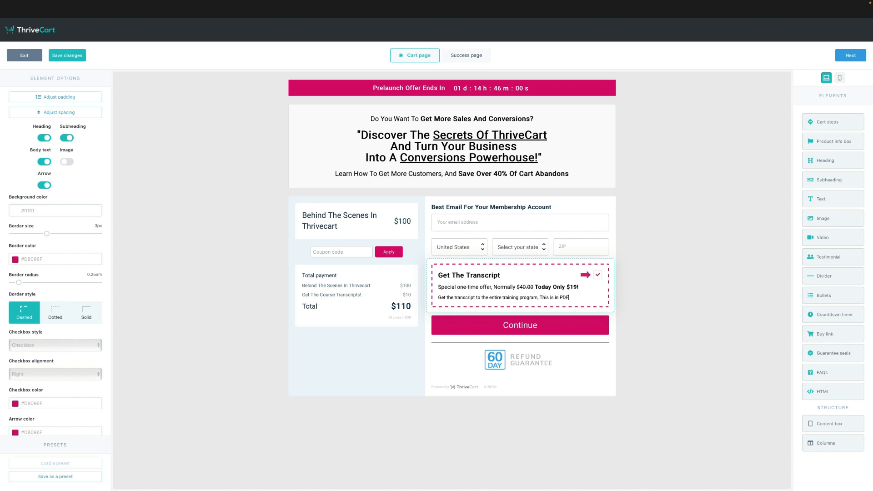
type(" can even print it out!")
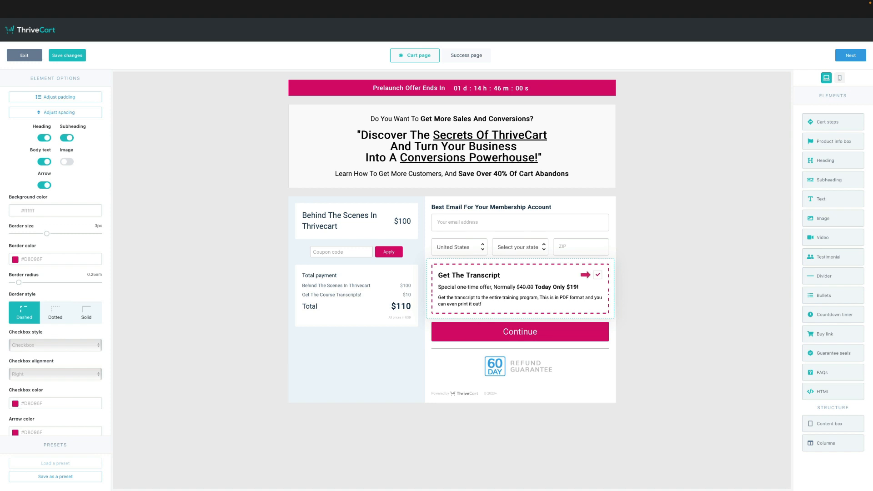
Extend the bump offer's heading with "& Speed Up Your Results" after "Get The Transcript"
left_click(493, 275)
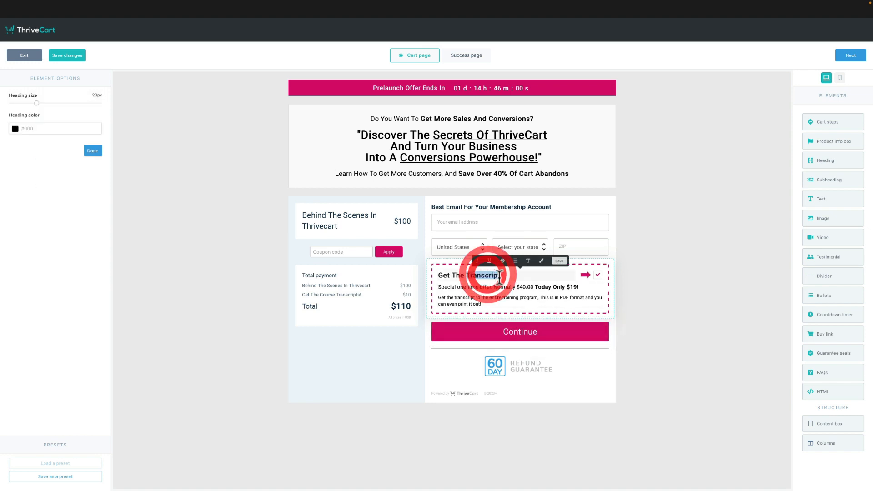
type("& Speed Up ")
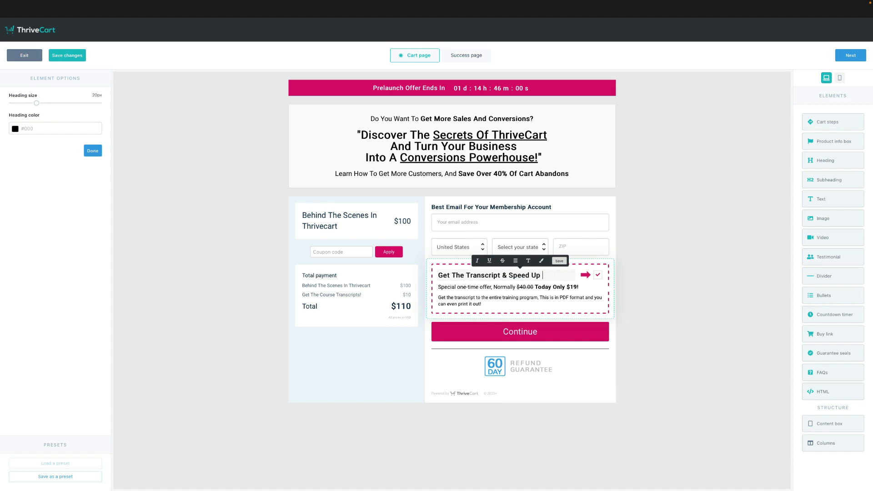
type("Your Results")
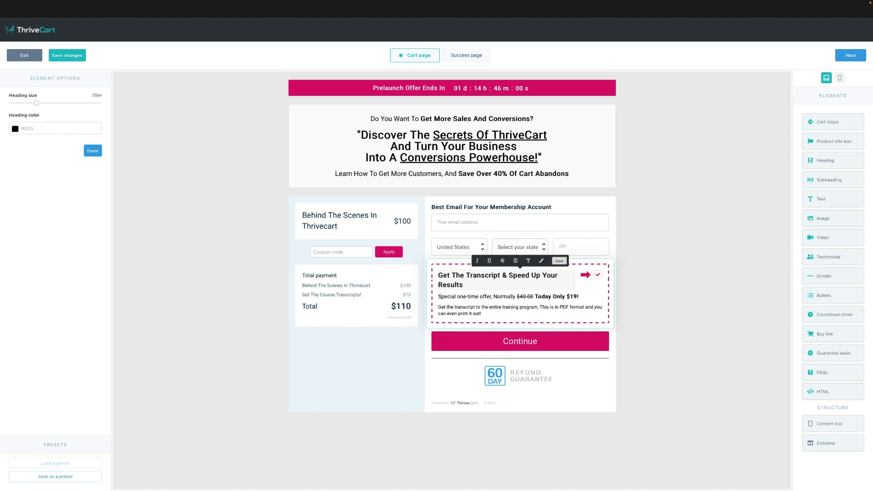
Append ">>" to the checkout button's "Continue" label
left_click(645, 250)
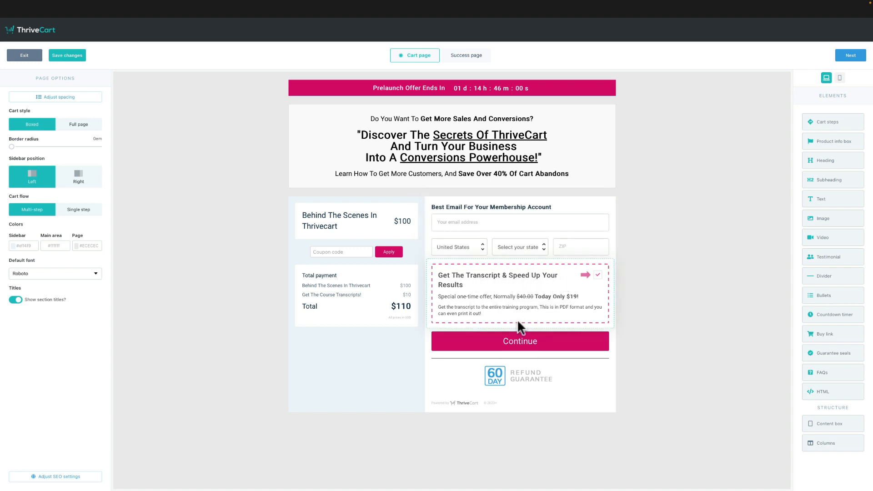
left_click(529, 345)
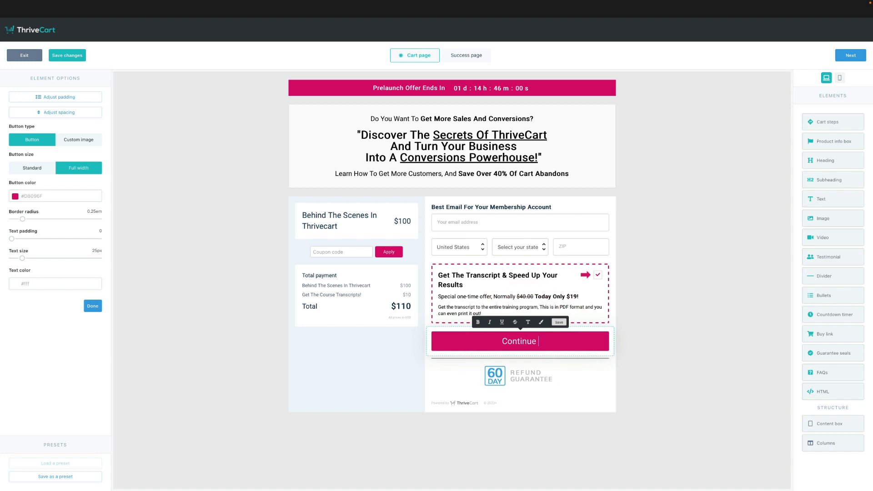
type(">>")
left_click(676, 297)
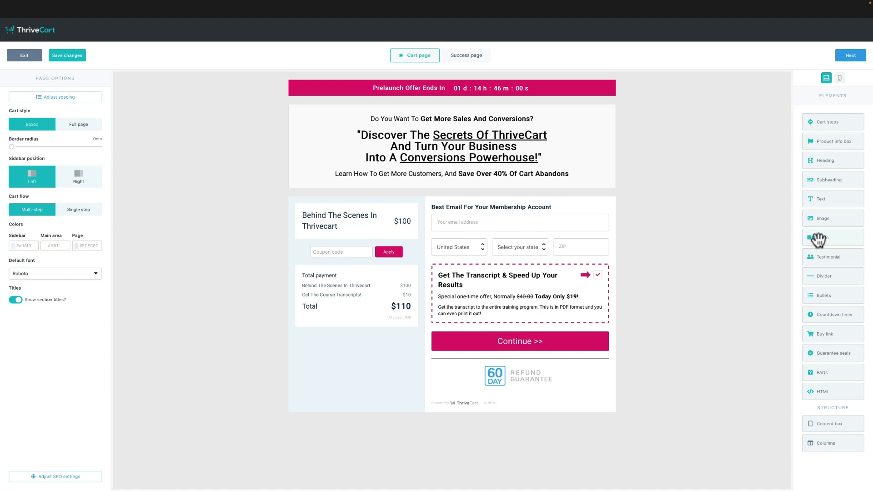
Add a video element between the headline section and the checkout columns, with its video size set to 100
left_click_drag(817, 239, 498, 198)
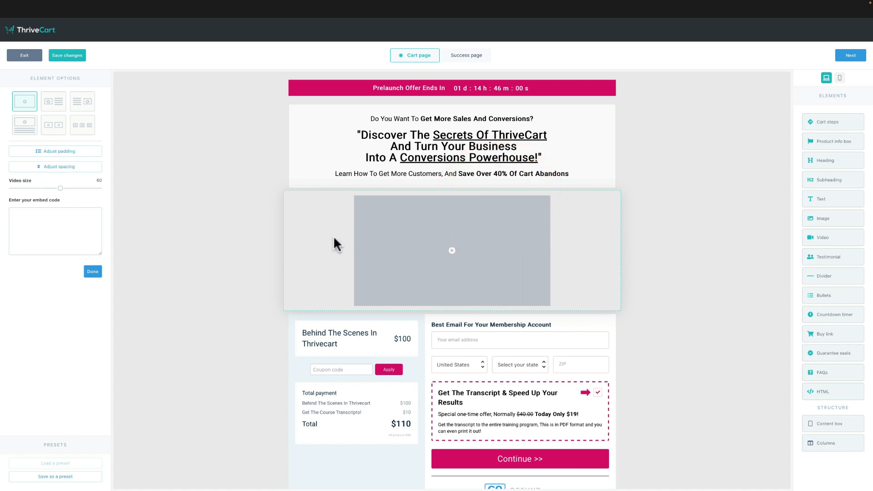
left_click_drag(60, 189, 138, 190)
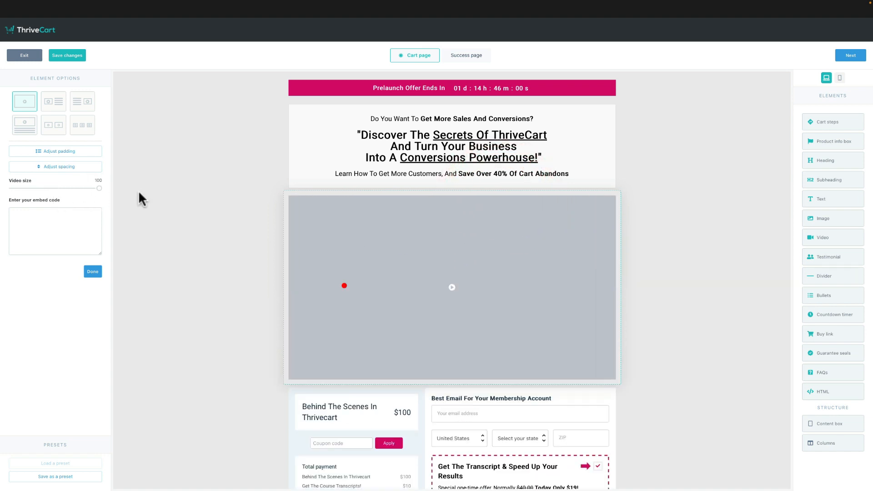
left_click(640, 290)
scroll(549, 357, "down", 3)
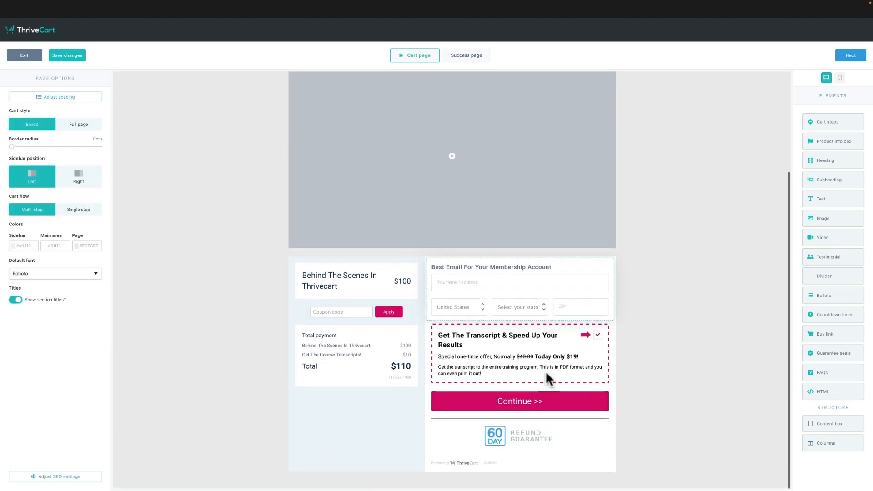
scroll(545, 373, "up", 3)
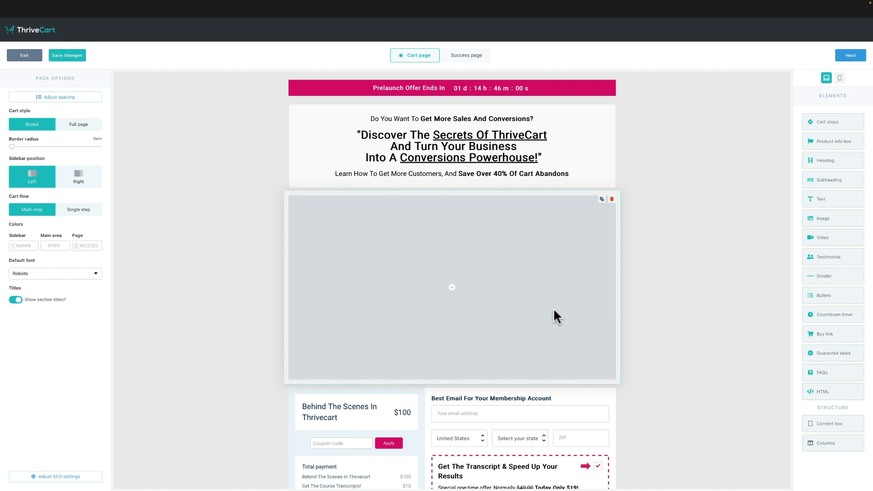
left_click(671, 273)
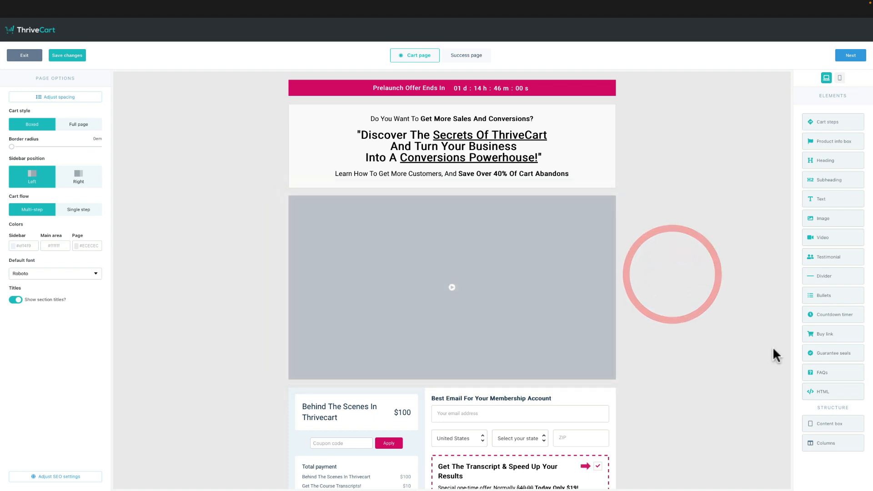
Add an FAQs element below the total payment box in the sidebar and set its bullet point color to #D8096F
scroll(751, 350, "down", 3)
left_click_drag(826, 371, 367, 406)
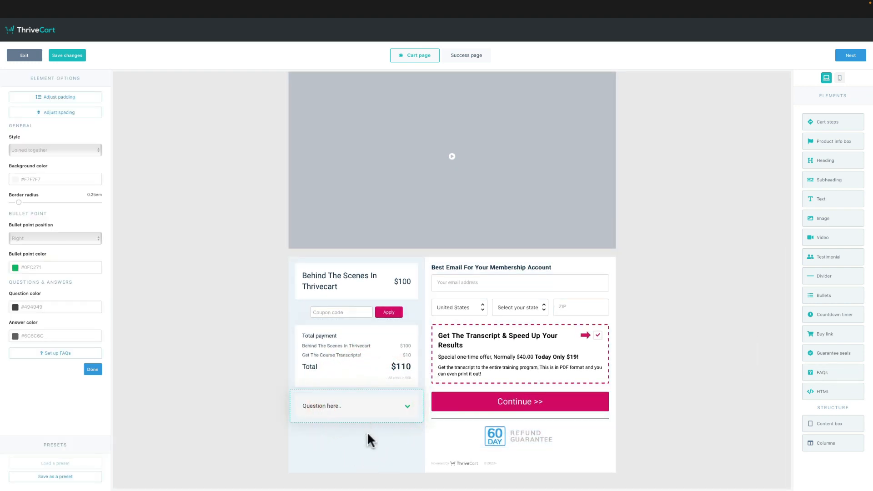
left_click(387, 411)
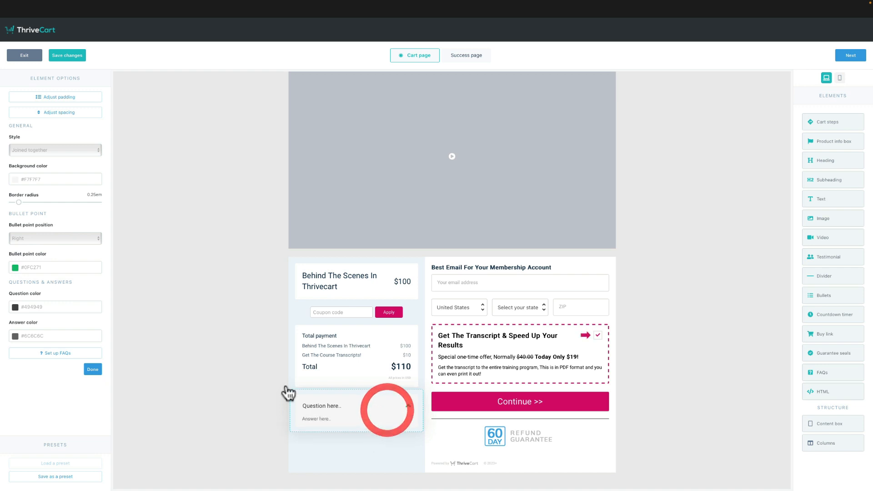
left_click_drag(59, 267, 14, 258)
type("#D8096F")
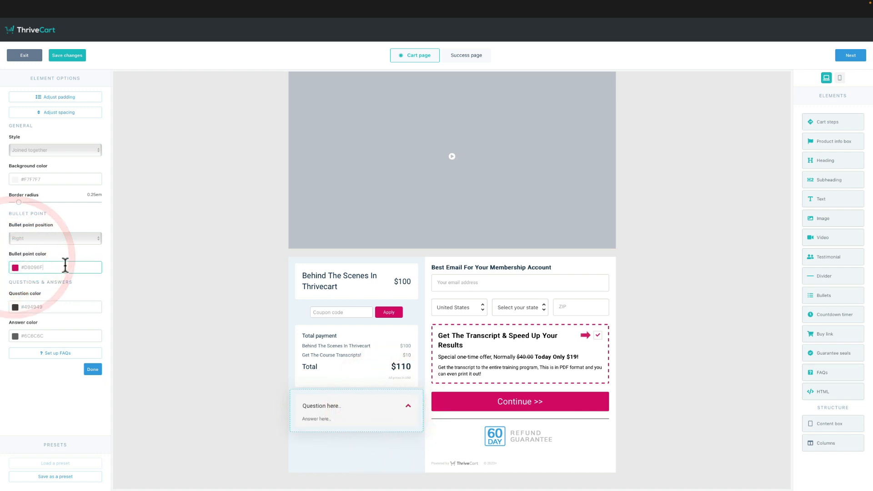
left_click(164, 292)
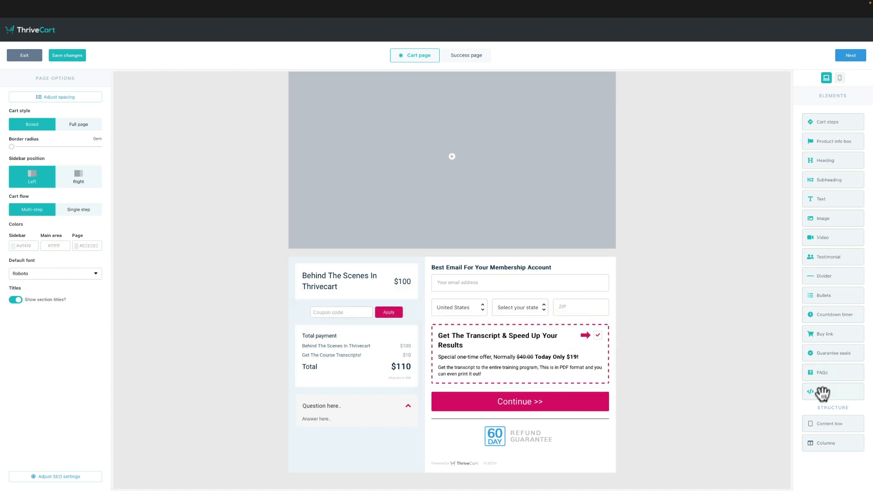
Insert a bullets element below the coupon code field, with the subheading "Key Things You Will Discover" above it
left_click_drag(821, 300, 367, 335)
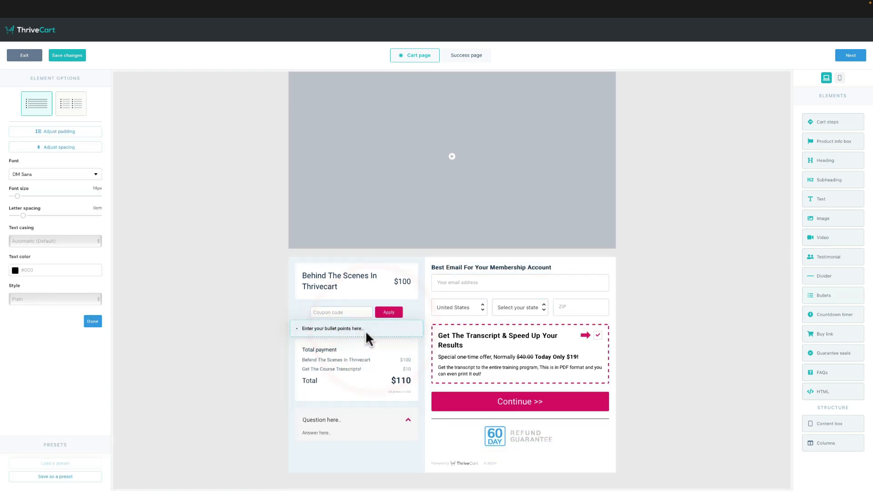
left_click_drag(827, 178, 389, 343)
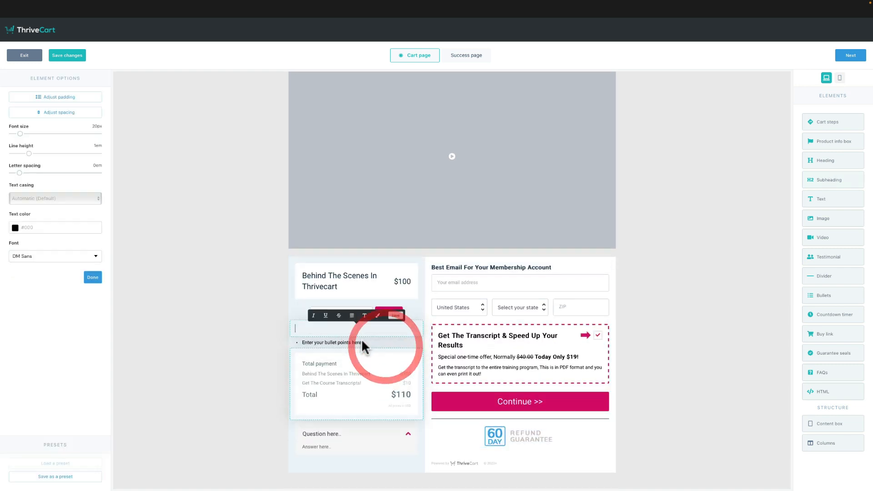
type("Key Things ")
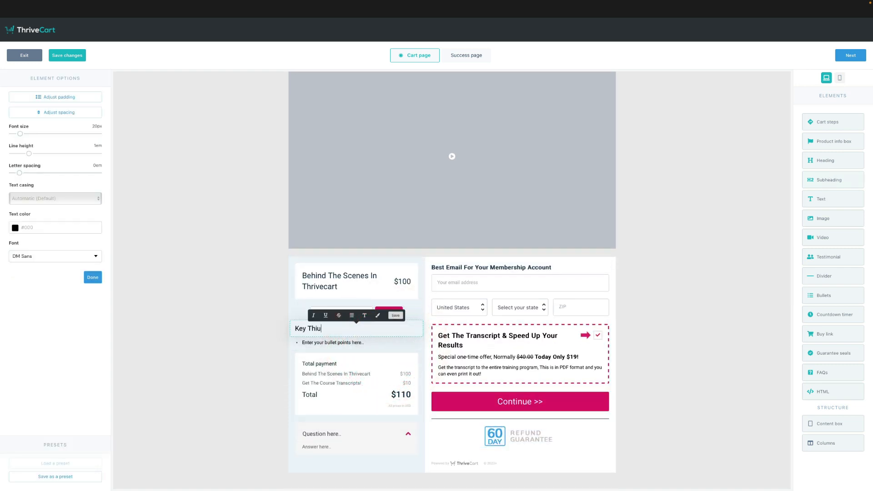
type("You Will Discover")
Replace the placeholder bullet with "How to get more conversions from copy" and add a second bullet, "Why Your Checkout Page Layout Matters"
left_click(349, 342)
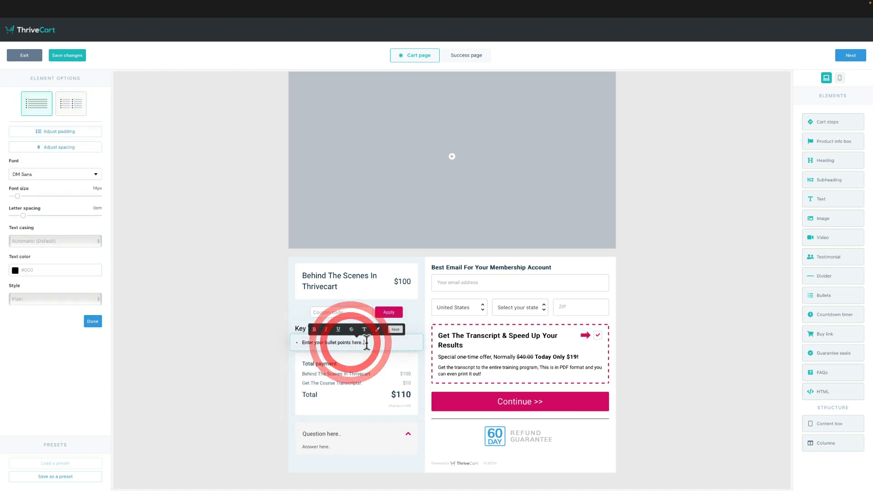
triple_click(297, 342)
type("H")
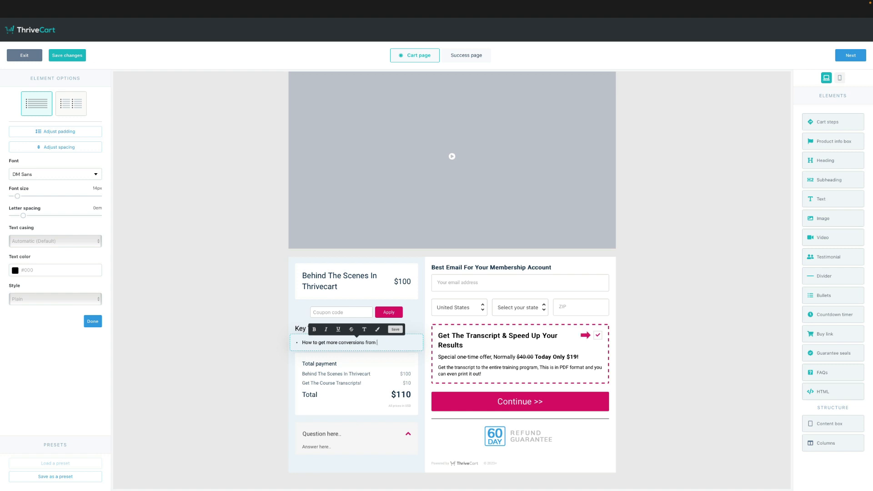
key("Return")
type("H")
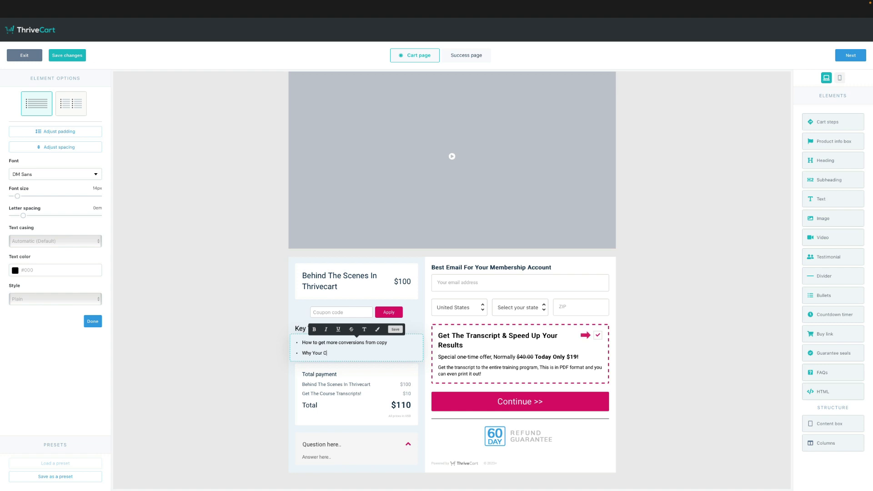
type("yout MAtter")
key("BackSpace")
key("BackSpace")
key("BackSpace")
key("BackSpace")
key("BackSpace")
type("atters")
left_click(668, 308)
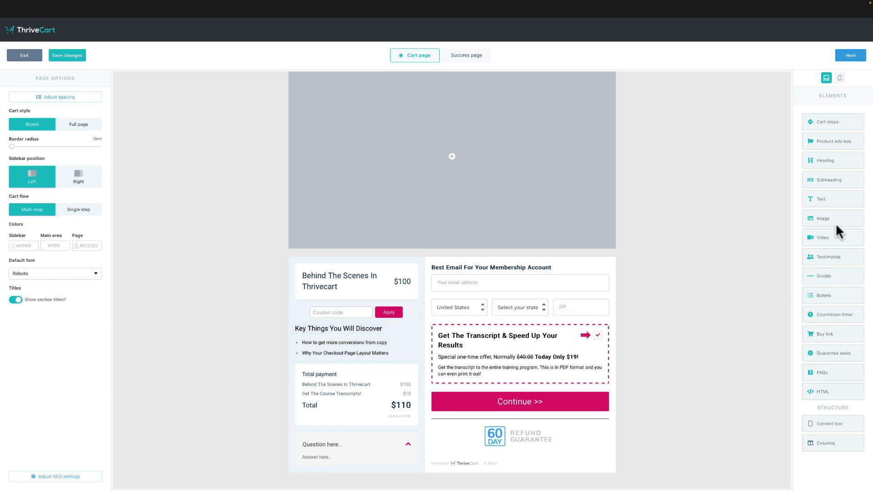
Insert a cart steps element between the video and the checkout columns and delete it again
scroll(651, 198, "up", 3)
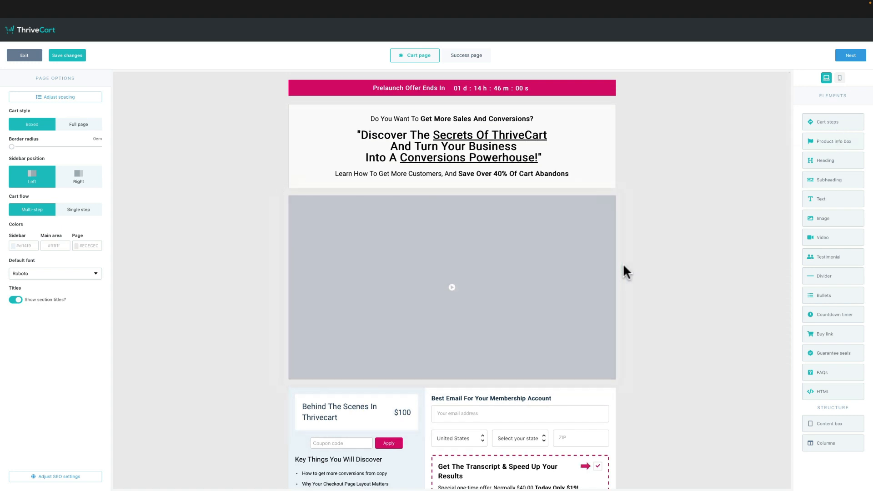
left_click_drag(829, 130, 496, 373)
left_click(819, 126)
scroll(636, 396, "down", 3)
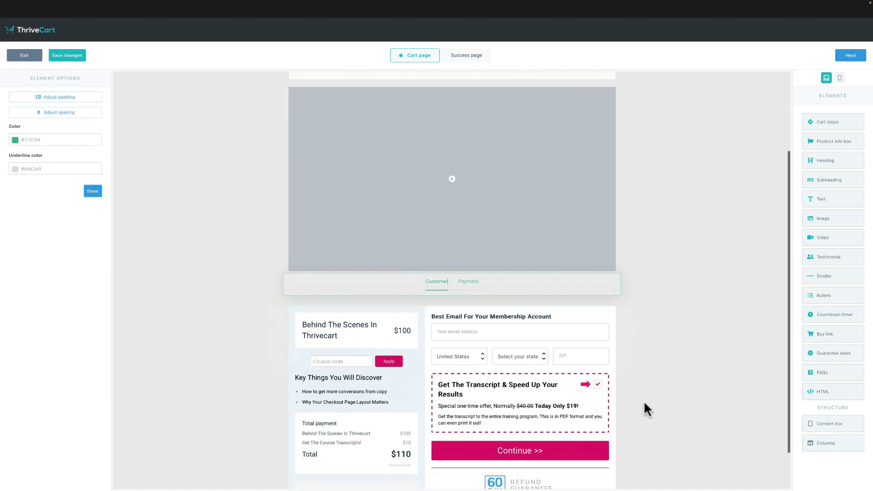
scroll(572, 309, "down", 1)
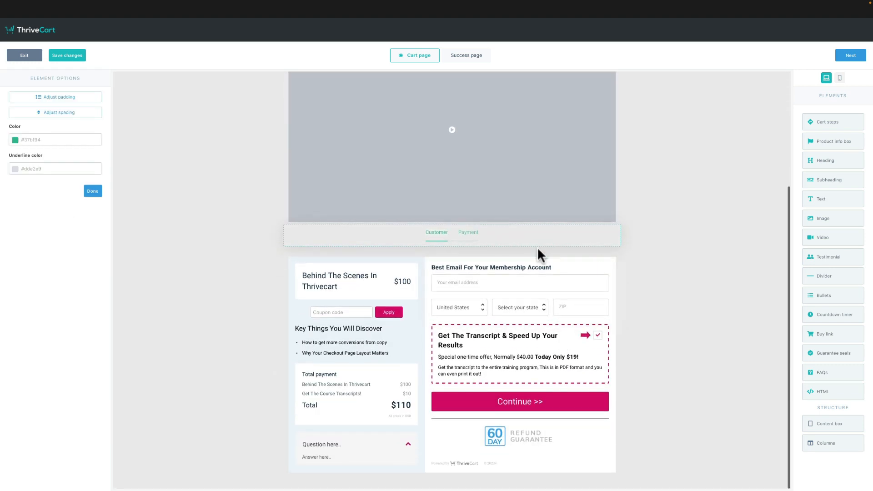
left_click(527, 277)
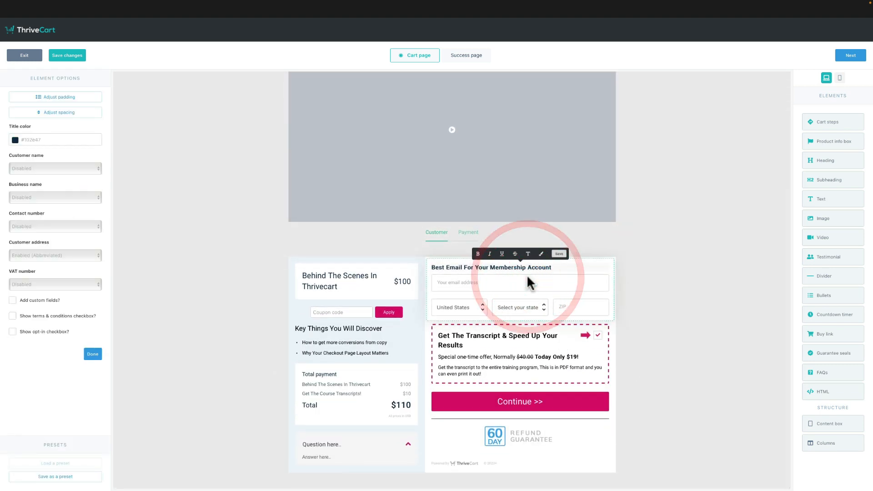
left_click(610, 234)
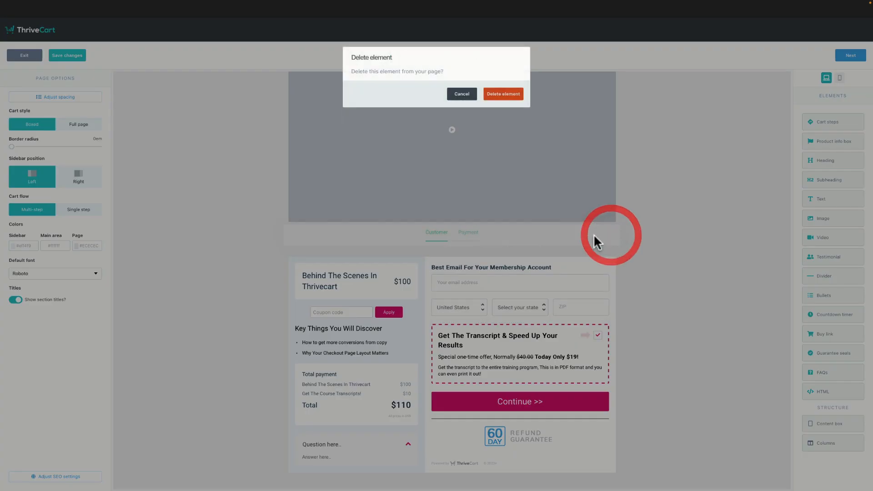
left_click(502, 94)
Set the contact number field of the customer details form to Enabled (Optional)
left_click(566, 261)
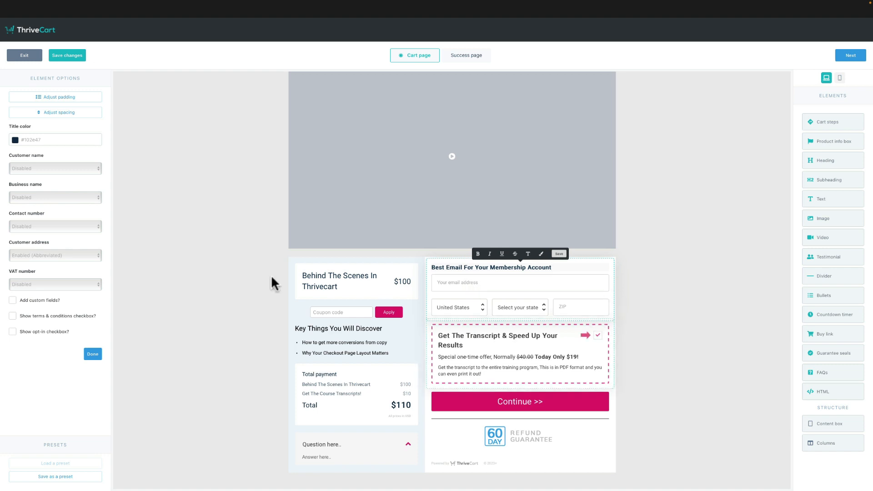
left_click(55, 167)
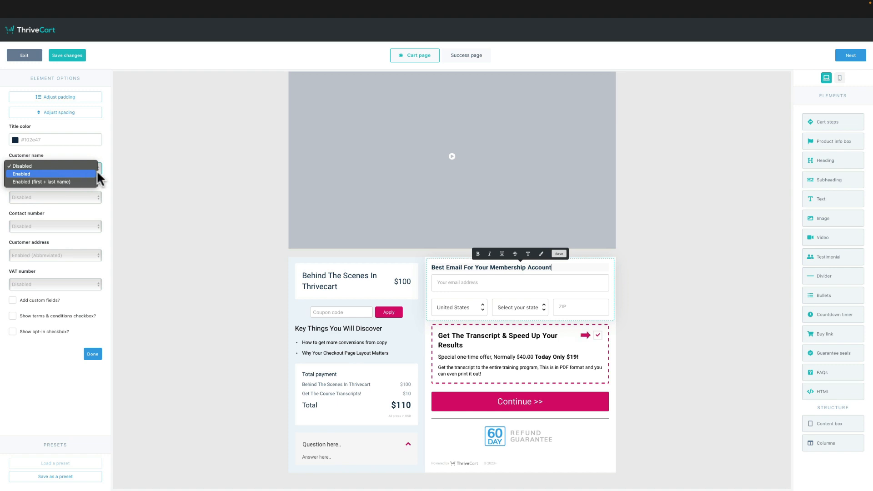
left_click(112, 163)
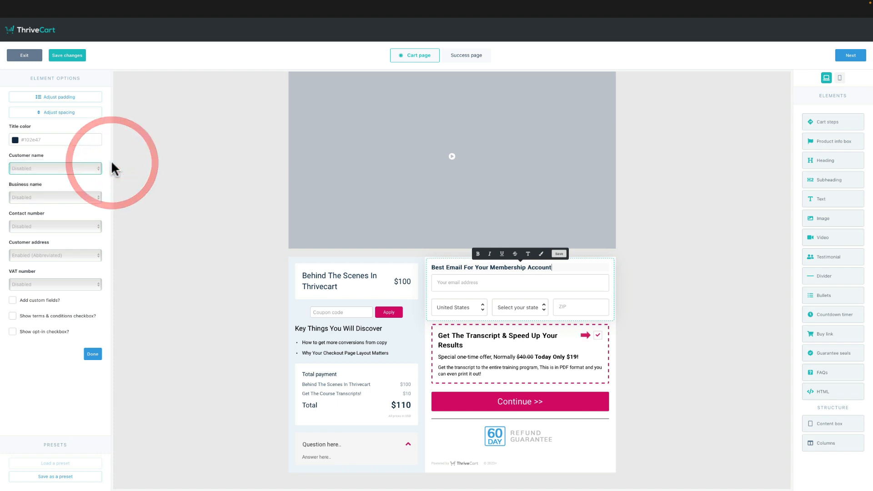
left_click(56, 193)
left_click(53, 203)
left_click(55, 195)
left_click(48, 227)
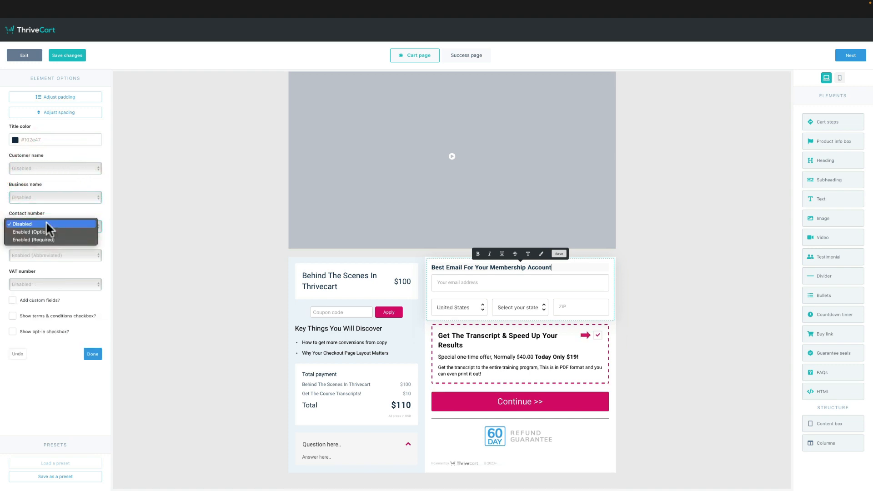
left_click(46, 231)
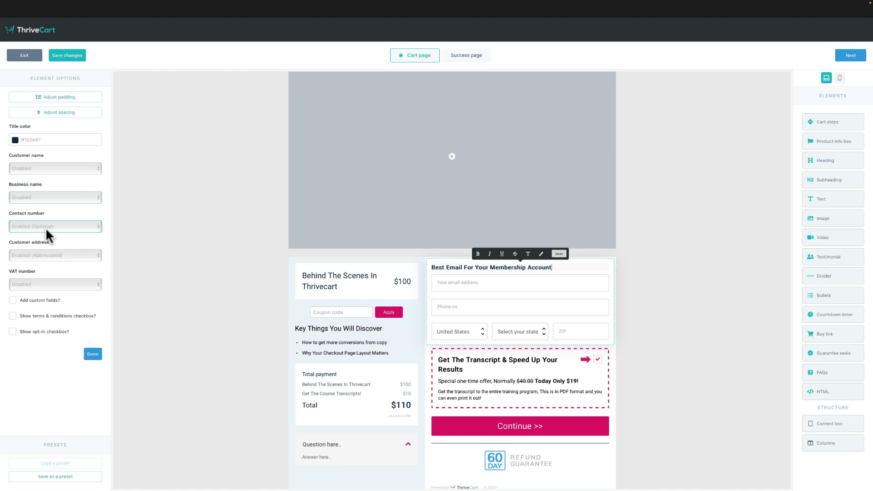
left_click(45, 255)
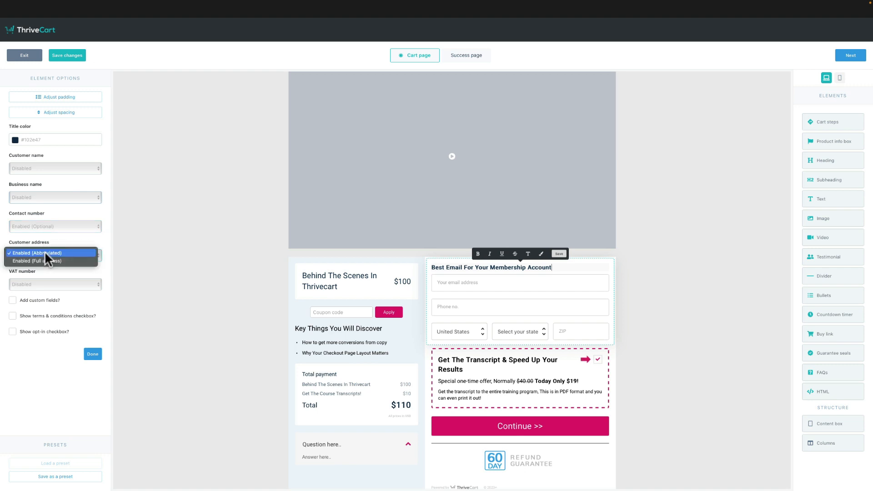
left_click(54, 258)
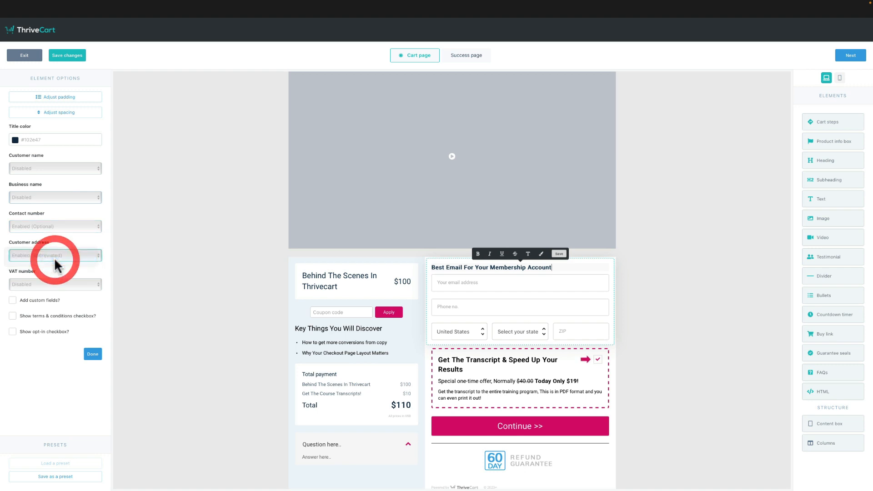
left_click(59, 256)
left_click(60, 241)
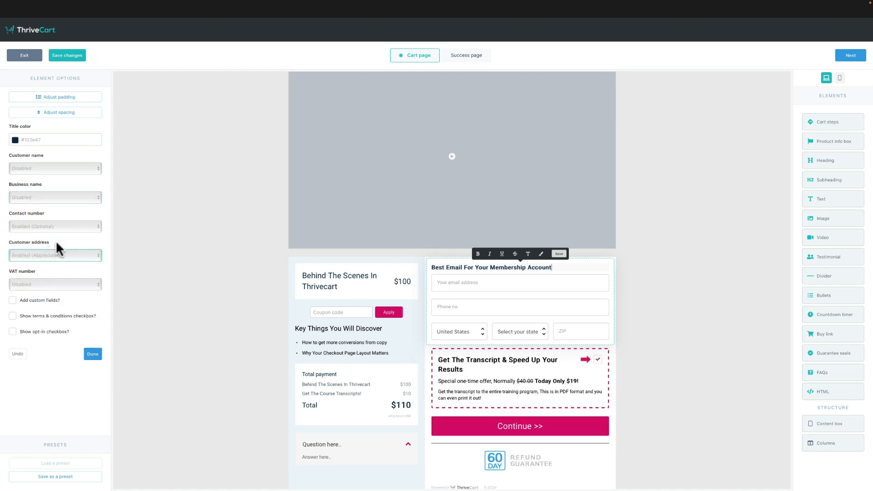
Set the customer form's VAT number to Enabled (Optional) and turn on custom fields
left_click(51, 285)
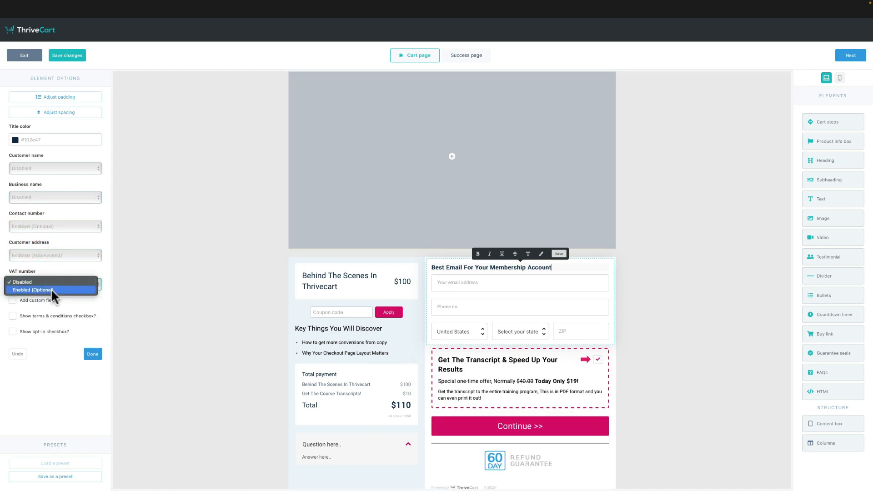
left_click(51, 289)
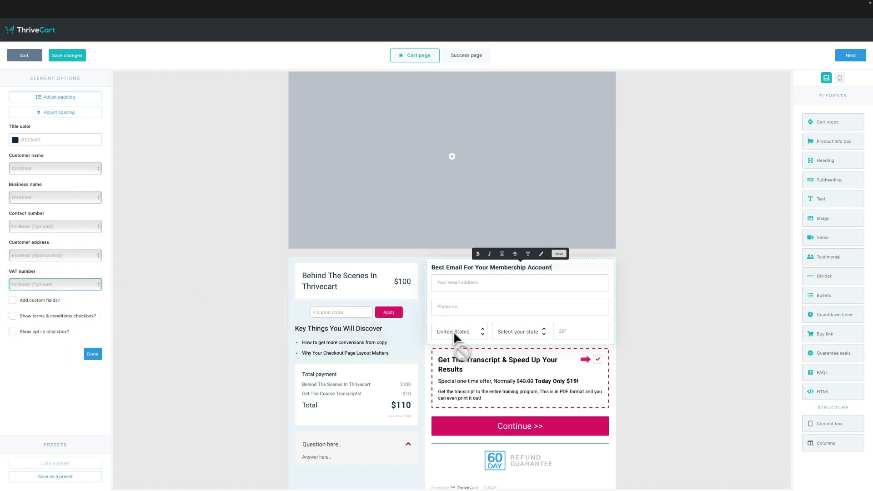
left_click(12, 301)
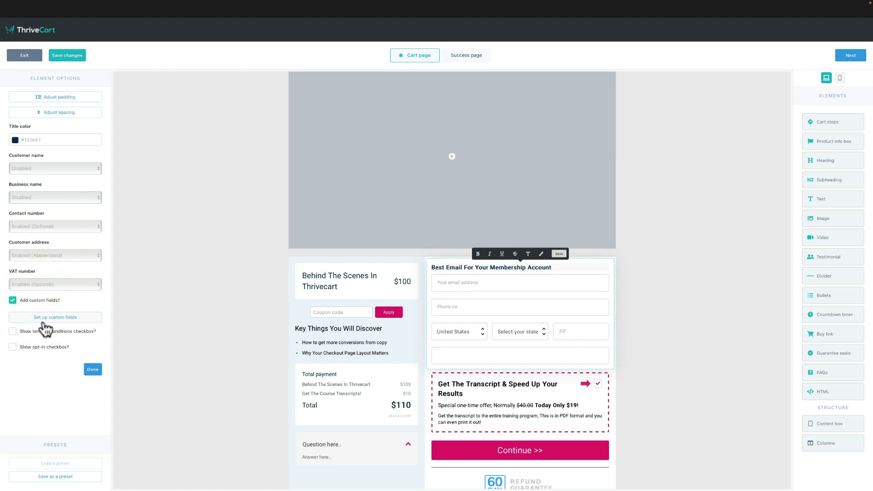
Turn off custom fields in the customer form, try the opt-in and terms and conditions checkboxes, and leave both off
left_click(11, 301)
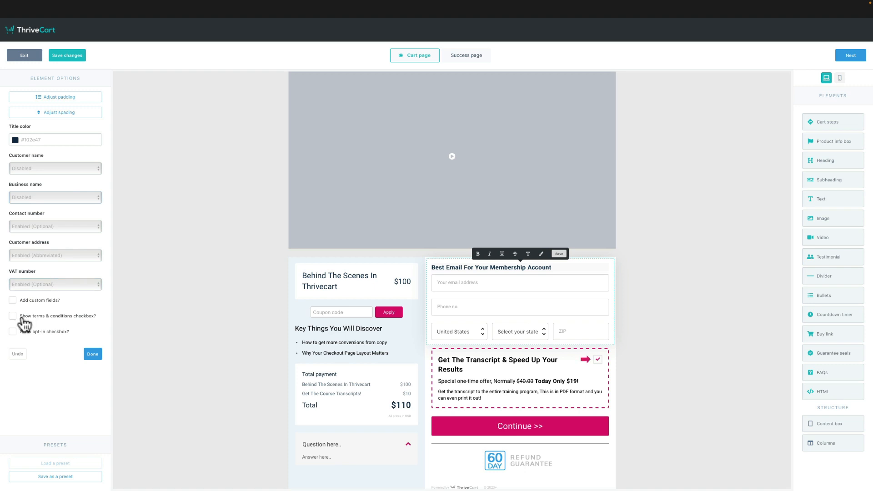
left_click(13, 331)
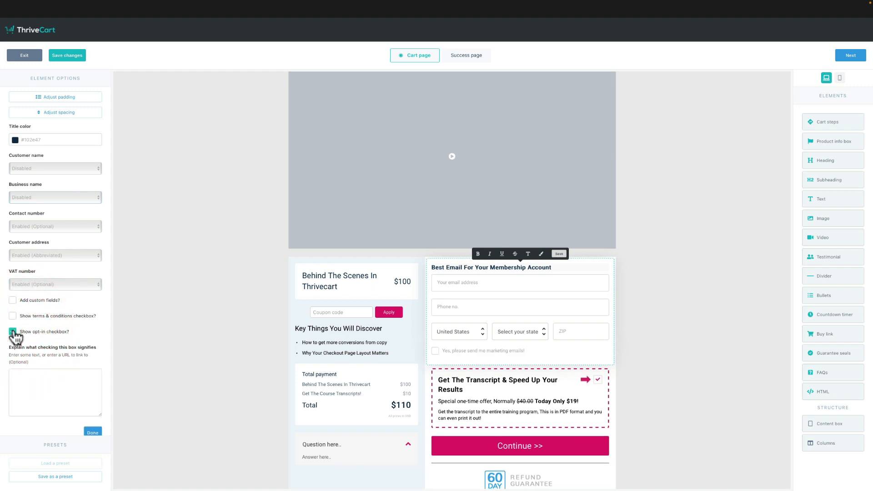
left_click(12, 316)
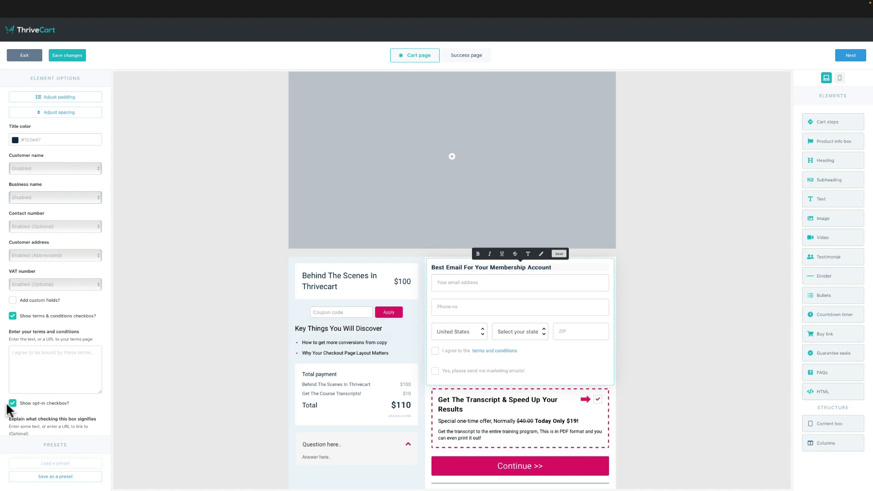
left_click(12, 403)
left_click(13, 316)
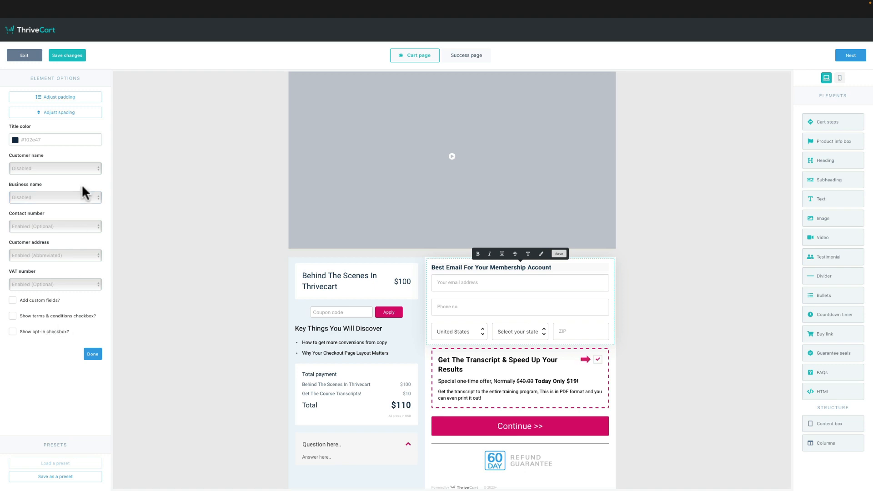
left_click(93, 354)
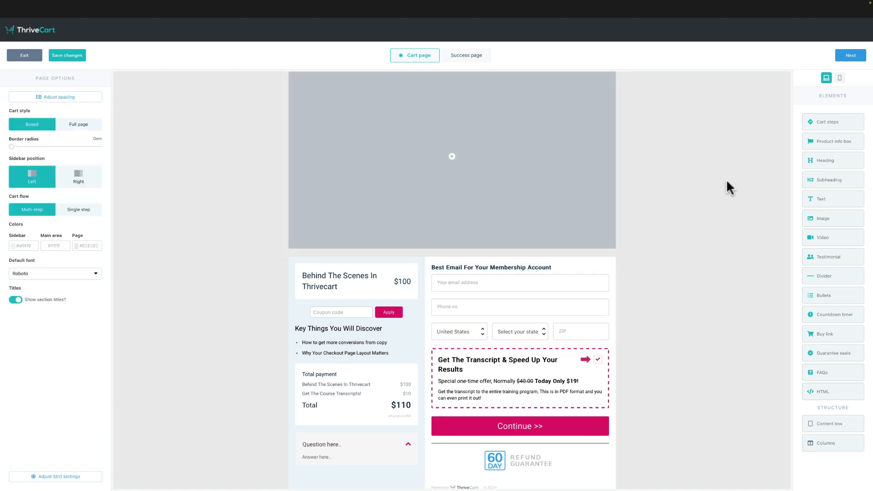
Examine the checkout page's mobile layout, from the countdown timer and headline down to the order summary and FAQ
left_click(839, 78)
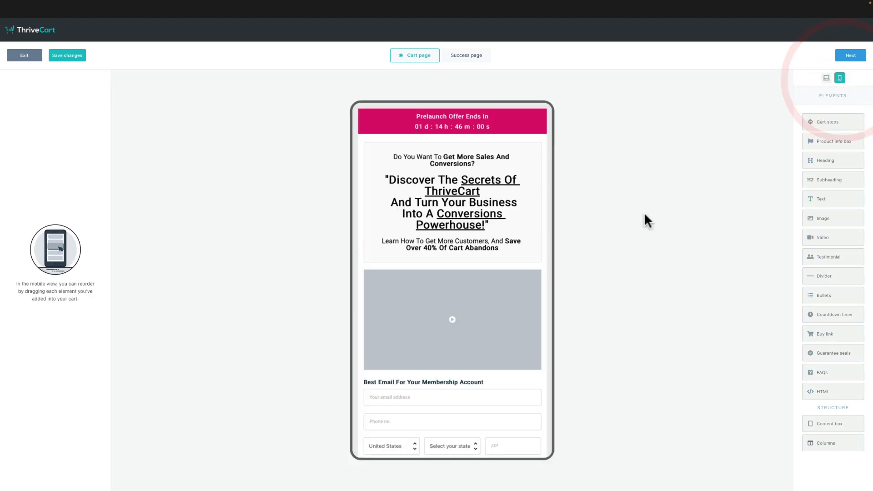
scroll(510, 298, "down", 3)
left_click_drag(487, 225, 481, 306)
left_click_drag(489, 227, 487, 159)
scroll(489, 281, "down", 2)
scroll(488, 279, "down", 4)
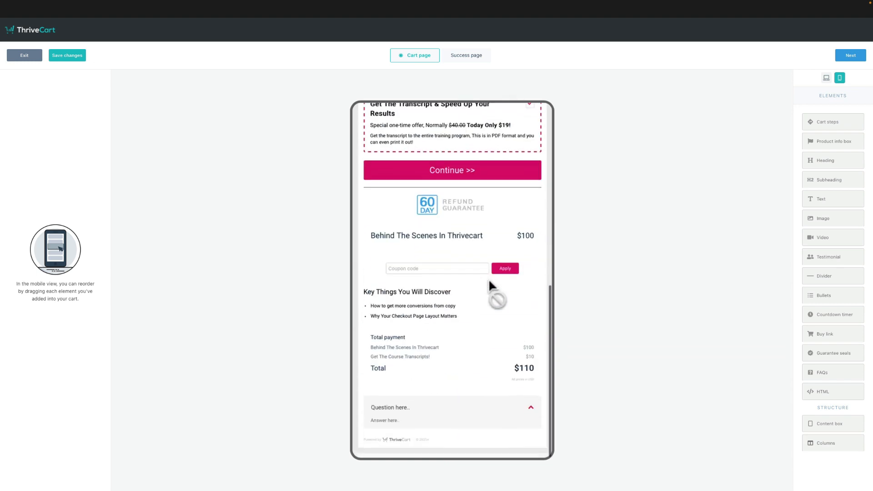
scroll(488, 278, "up", 12)
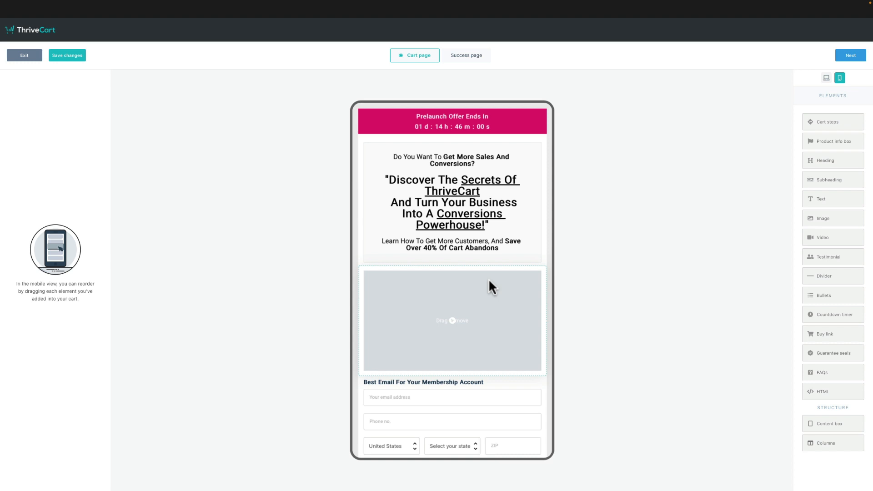
scroll(458, 366, "down", 4)
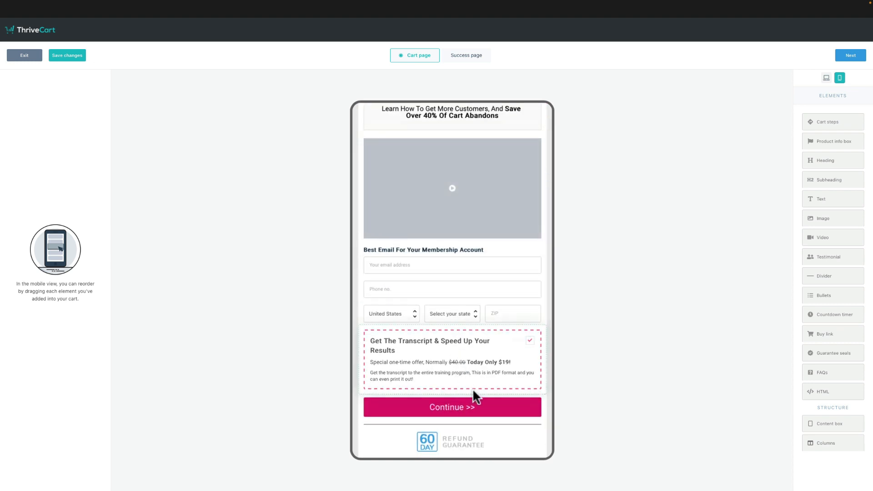
scroll(474, 390, "down", 1)
scroll(473, 432, "down", 6)
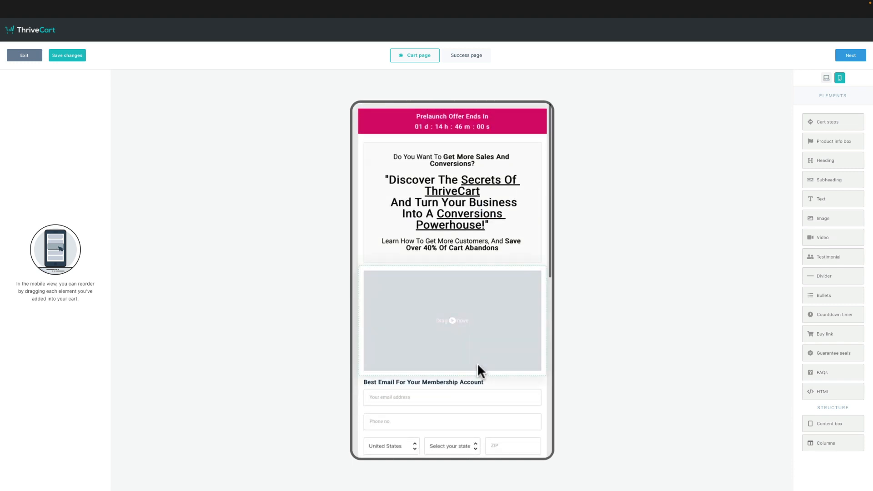
Advance the editor past the payment step to the success page, using the desktop view
left_click(849, 58)
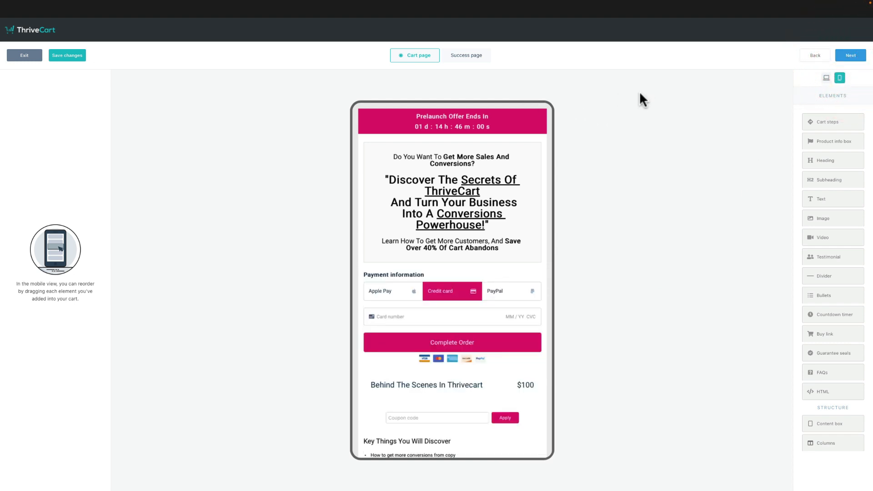
left_click(822, 80)
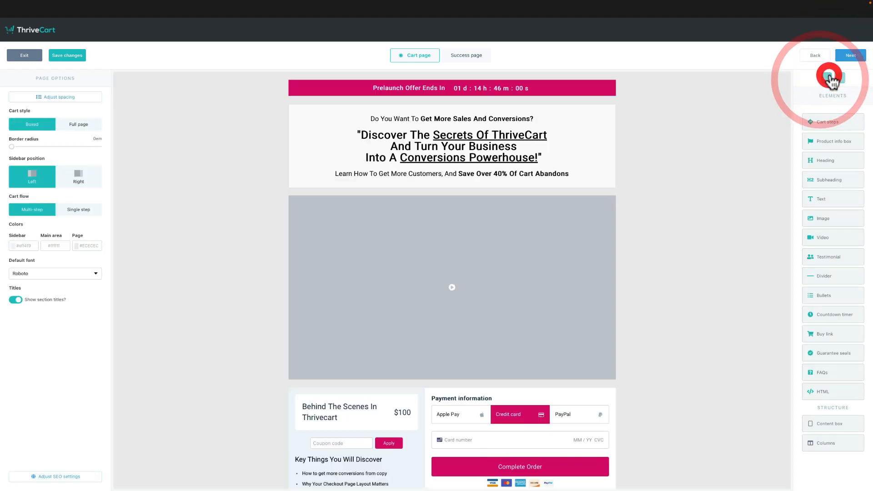
left_click(847, 57)
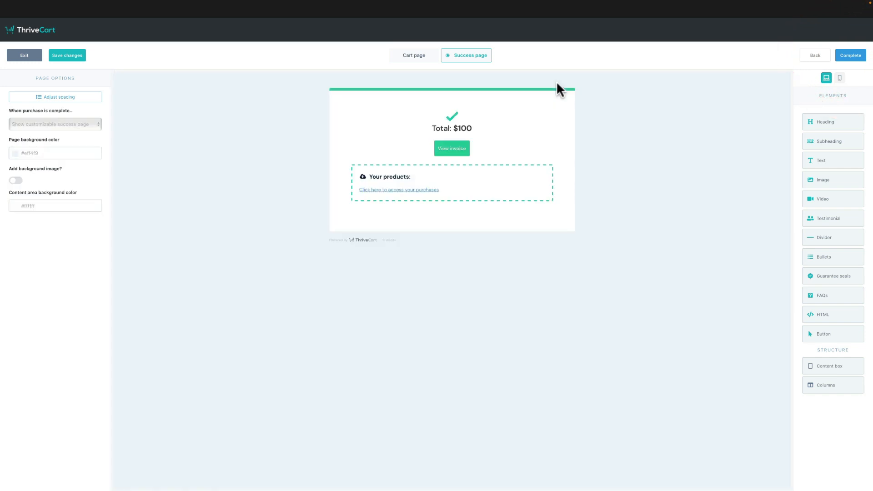
Set the border color of the success page's "Your products" box to the saved magenta swatch
left_click(542, 89)
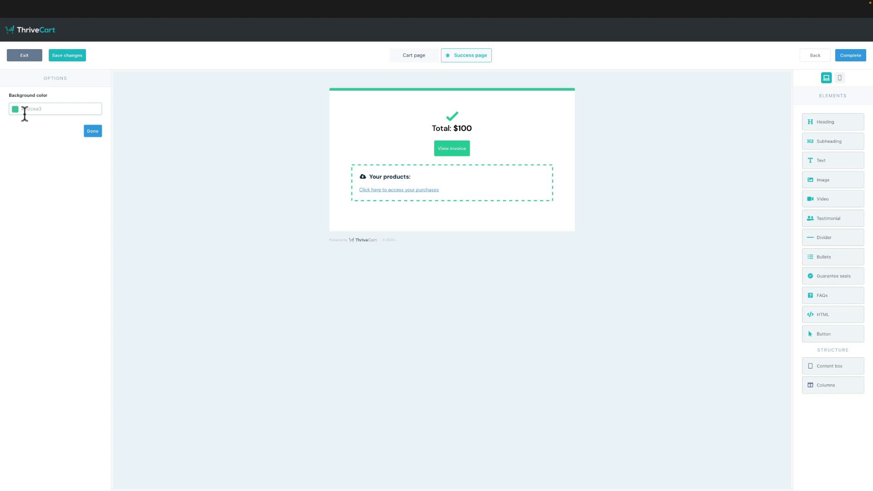
left_click(369, 165)
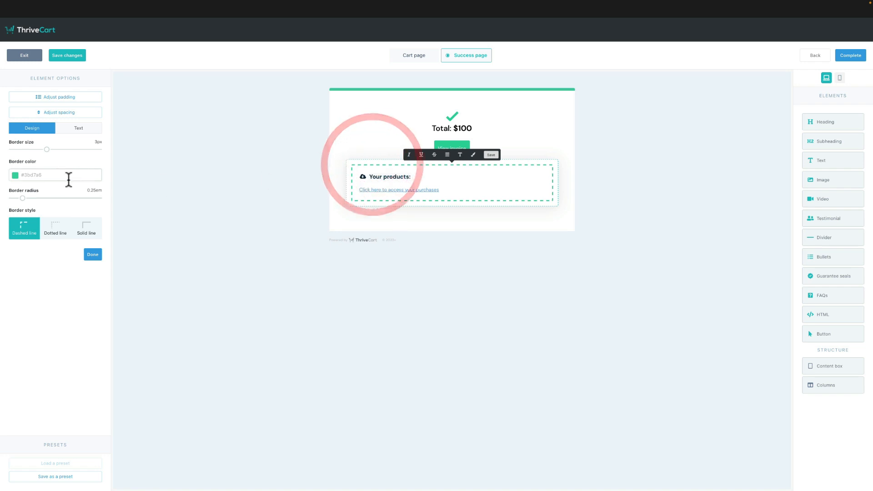
left_click(15, 175)
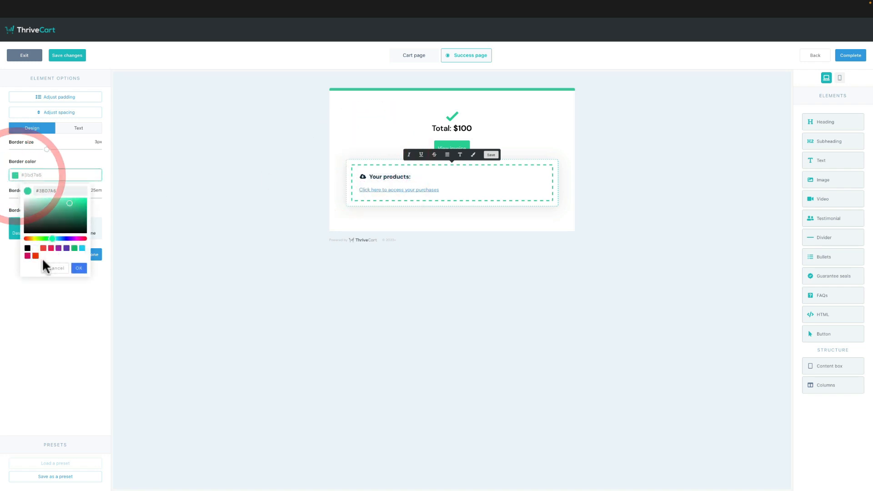
left_click(36, 256)
left_click(27, 255)
left_click(80, 268)
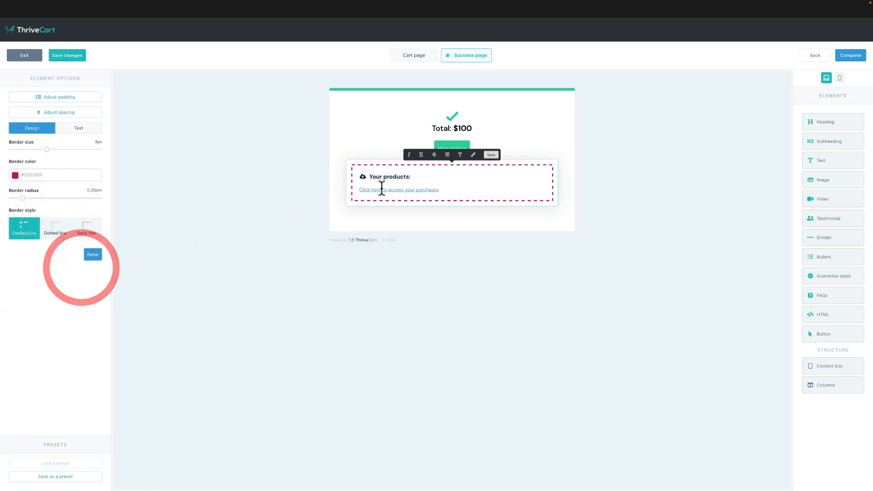
Set the "View invoice" button's color to the same saved magenta swatch
left_click(450, 147)
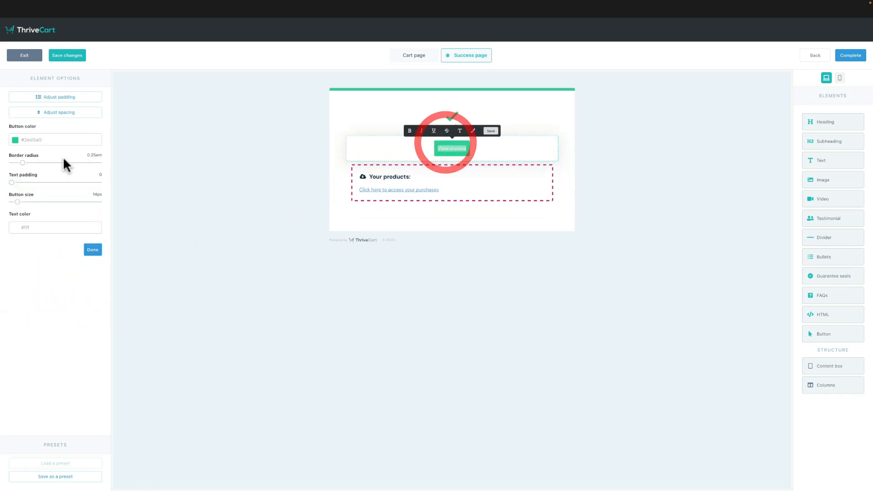
left_click(15, 140)
left_click(27, 221)
left_click(80, 233)
left_click(94, 251)
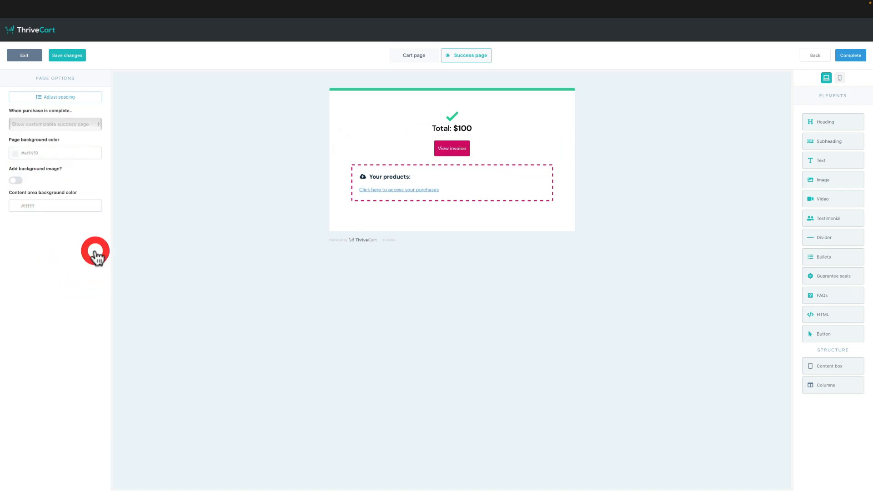
Set the tick color above the order total to the saved magenta swatch
left_click(450, 115)
left_click(14, 159)
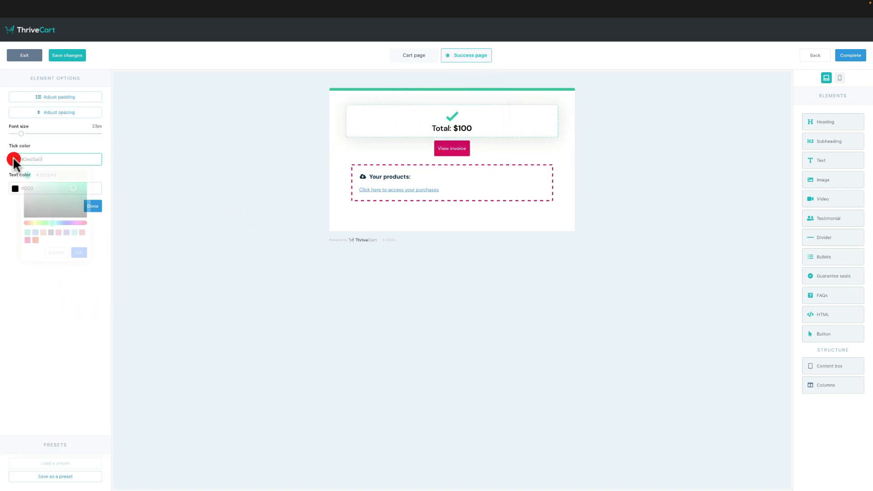
left_click(27, 240)
left_click(78, 252)
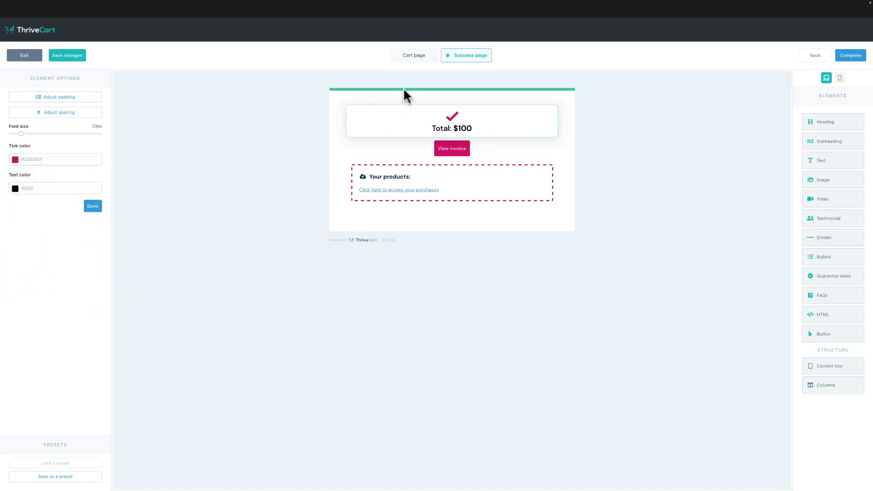
Check which options the success page offers for what happens when a purchase is complete
left_click(404, 90)
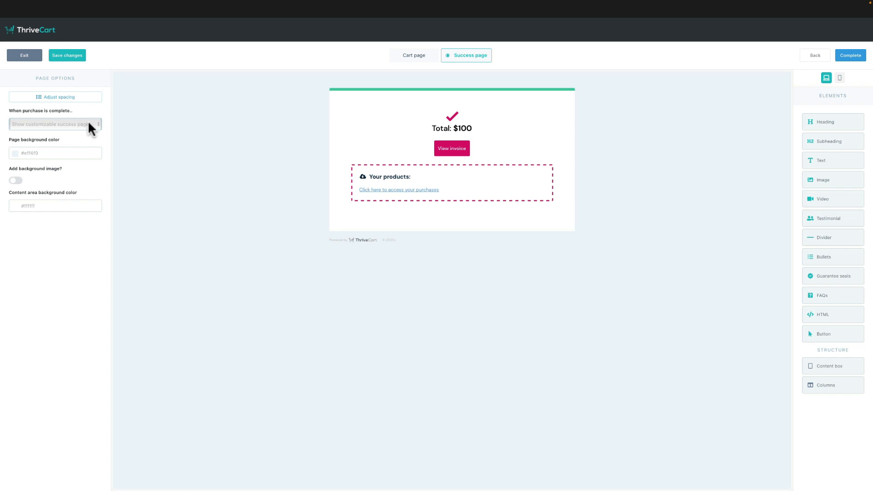
left_click(95, 122)
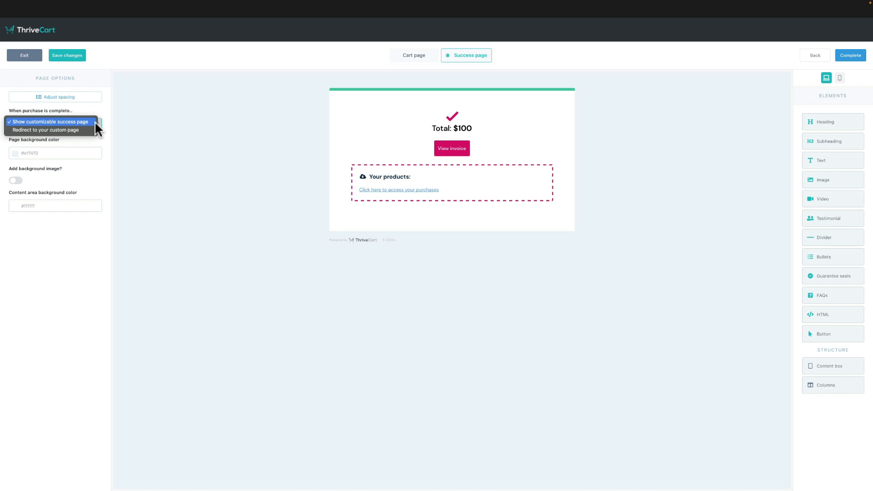
left_click(132, 106)
Set the background color of the bar above the success page content to the saved magenta and complete the design
left_click(450, 89)
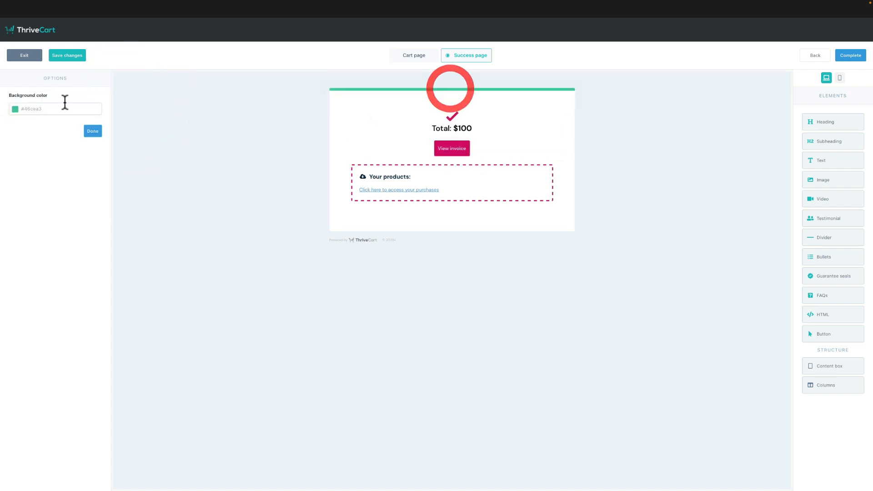
left_click(15, 108)
left_click(28, 190)
left_click(79, 201)
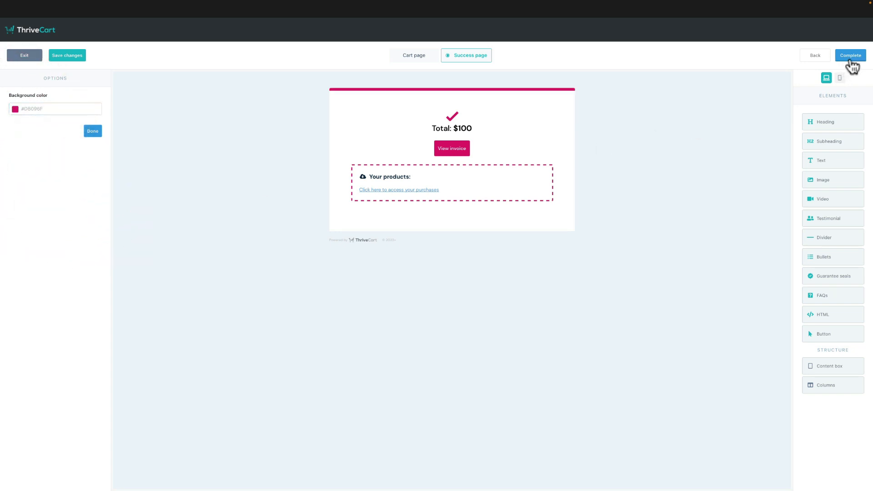
left_click(850, 61)
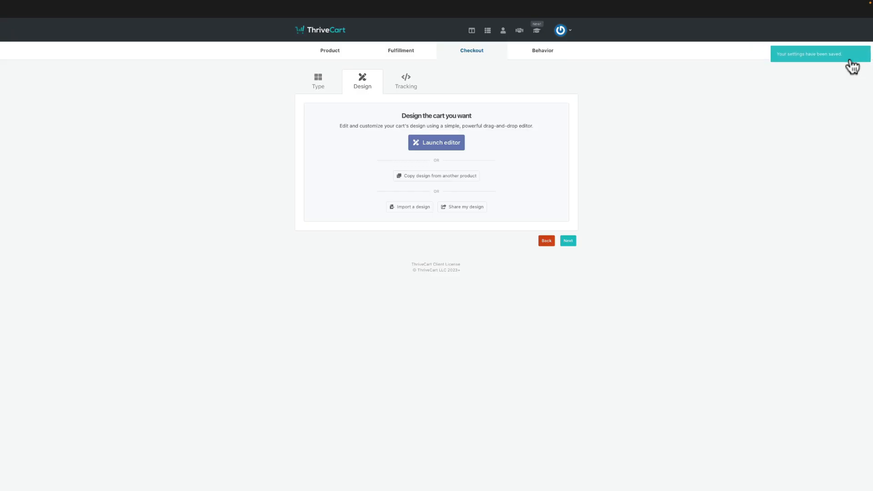
Enable custom tracking code in the checkout's tracking settings and look over its code fields for pages, main product and bump offer
left_click(411, 91)
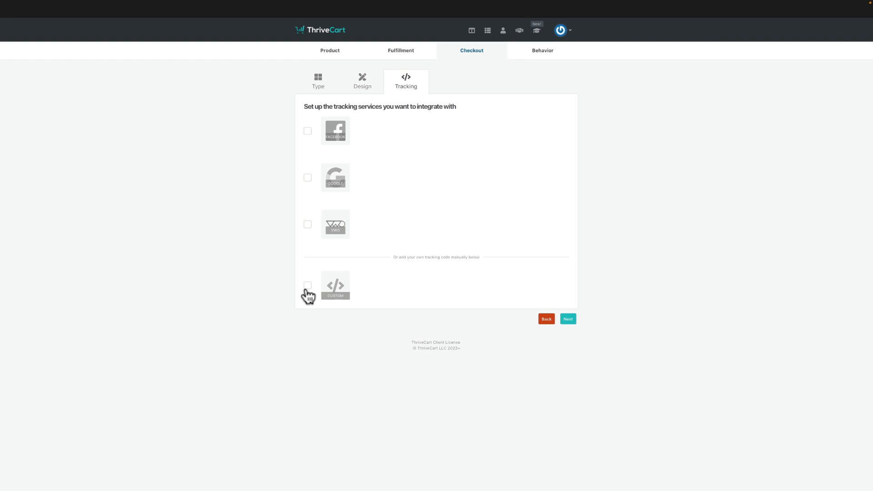
left_click(307, 285)
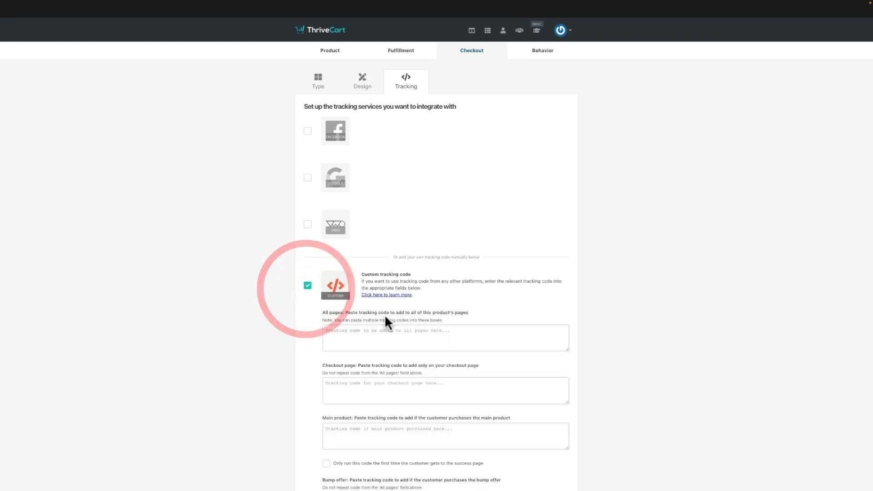
scroll(385, 327, "down", 2)
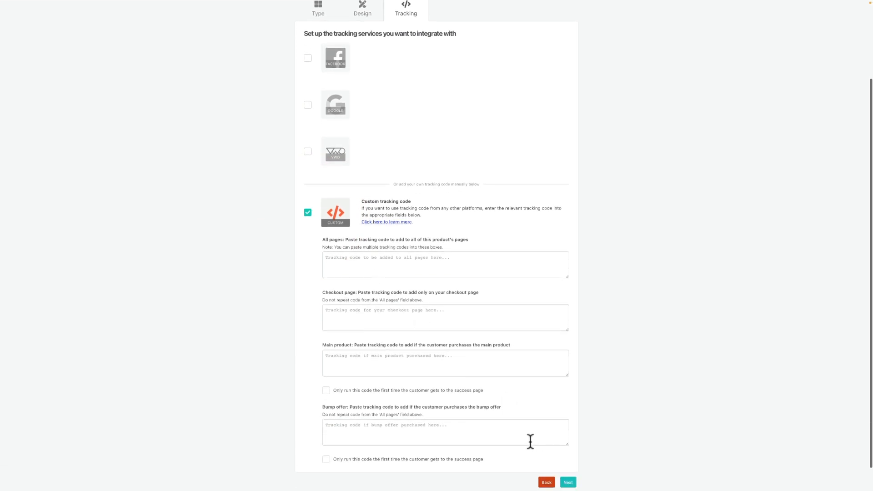
left_click(508, 432)
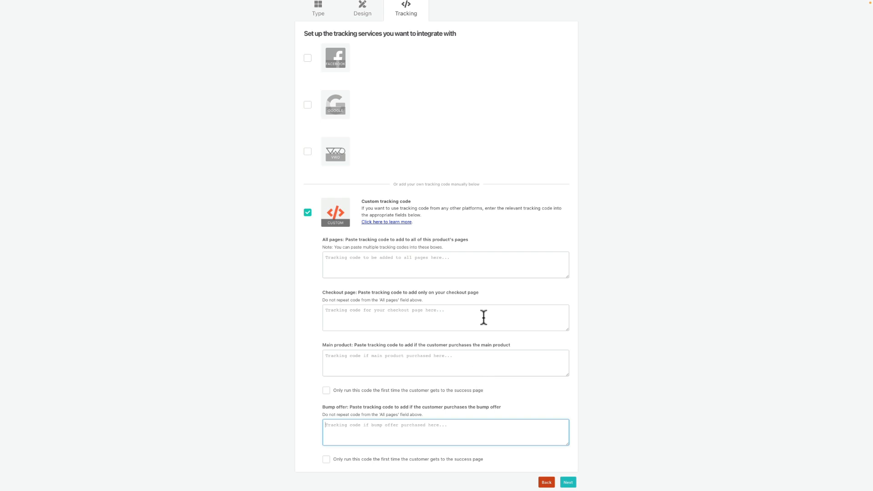
scroll(483, 318, "up", 3)
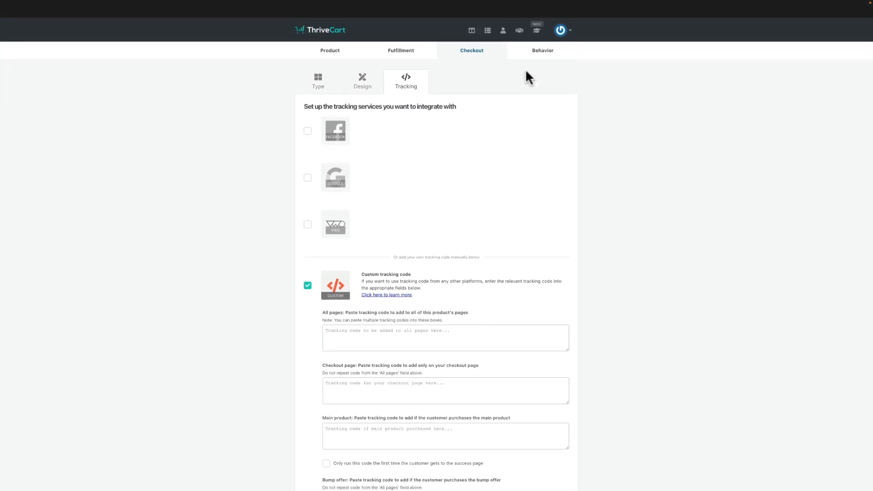
Add a behavior rule that adds customers to the ThriveCart list in AWeber when the main product is purchased
left_click(528, 54)
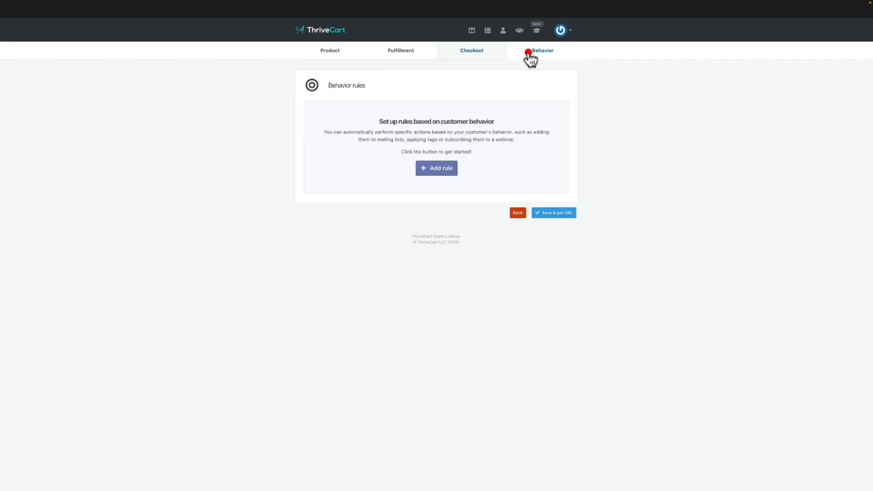
left_click(437, 169)
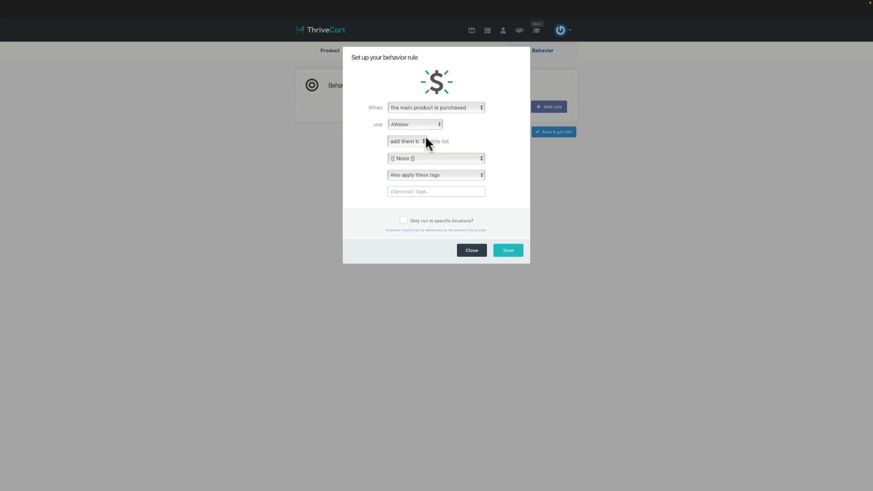
left_click(424, 158)
scroll(427, 205, "down", 10)
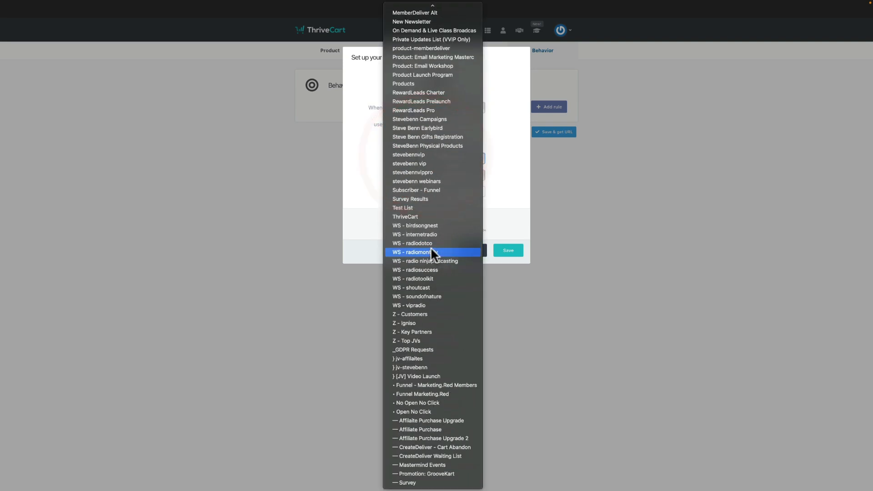
scroll(430, 252, "up", 4)
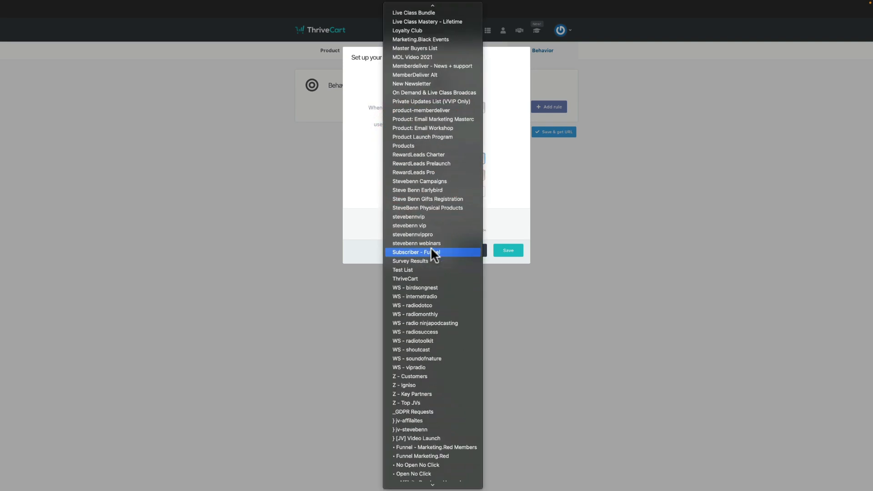
left_click(427, 322)
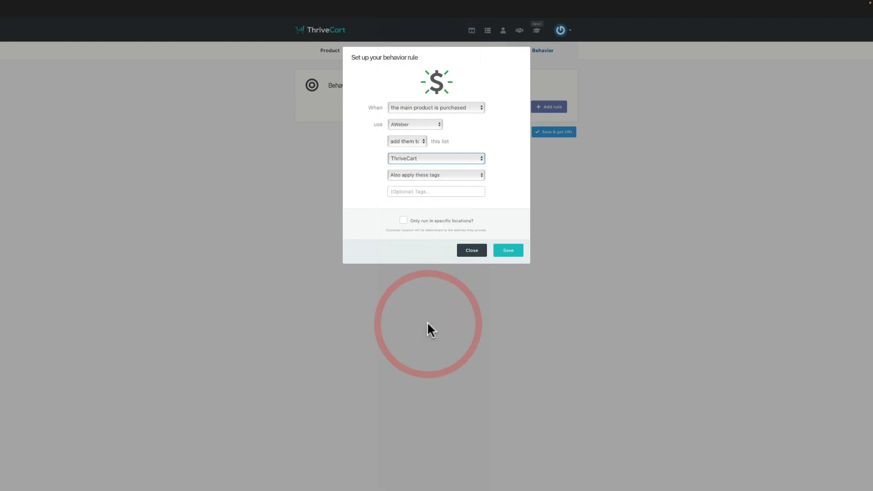
Apply the tag buy-thrivecartinsider in the purchase rule, leave it unrestricted by location, and save it
left_click(439, 190)
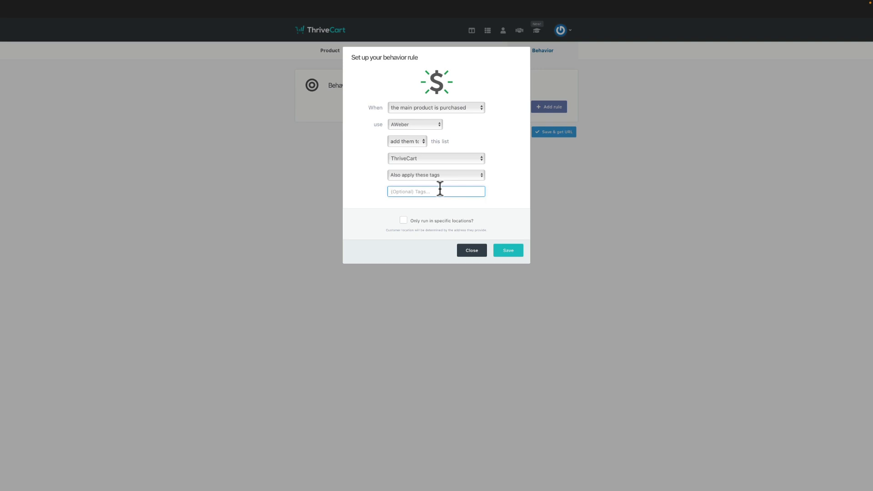
type("buy-thrivecarinsid")
key("BackSpace")
key("BackSpace")
key("BackSpace")
key("BackSpace")
key("BackSpace")
type("tinsider,")
left_click(403, 221)
left_click(402, 220)
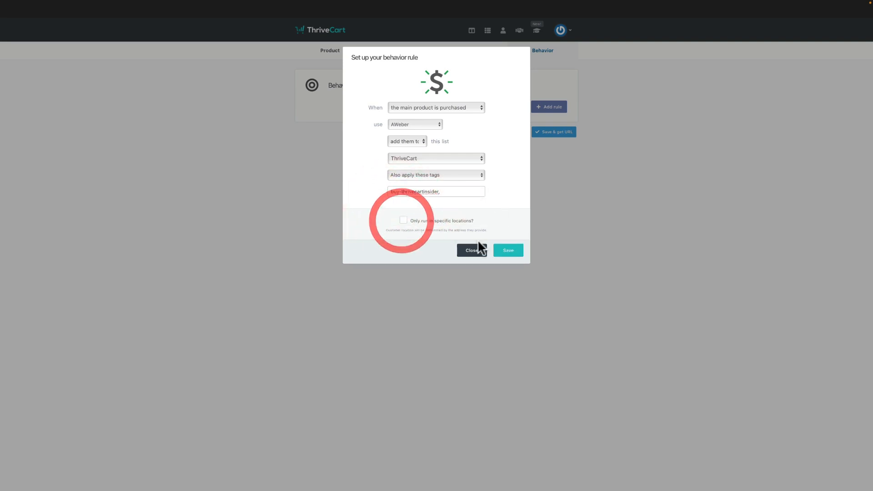
left_click(508, 252)
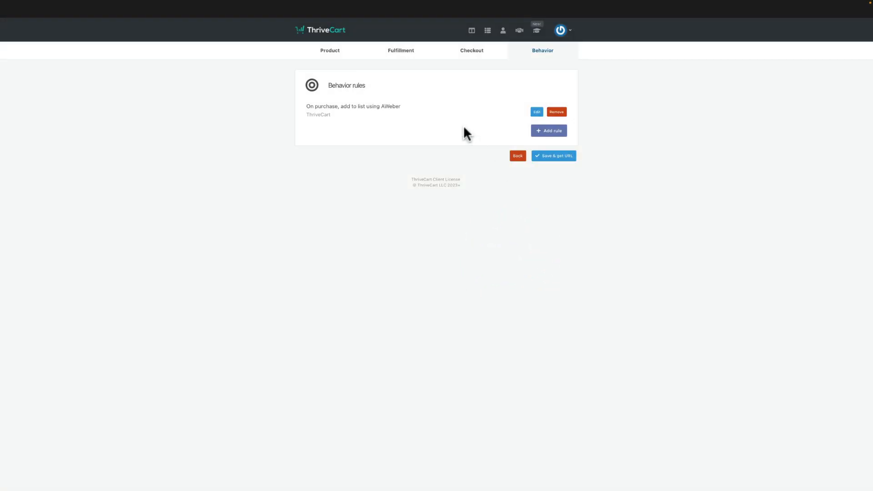
Add a second behavior rule that uses AWeber to add customers to the ThriveCart list when the cart is abandoned
left_click(550, 133)
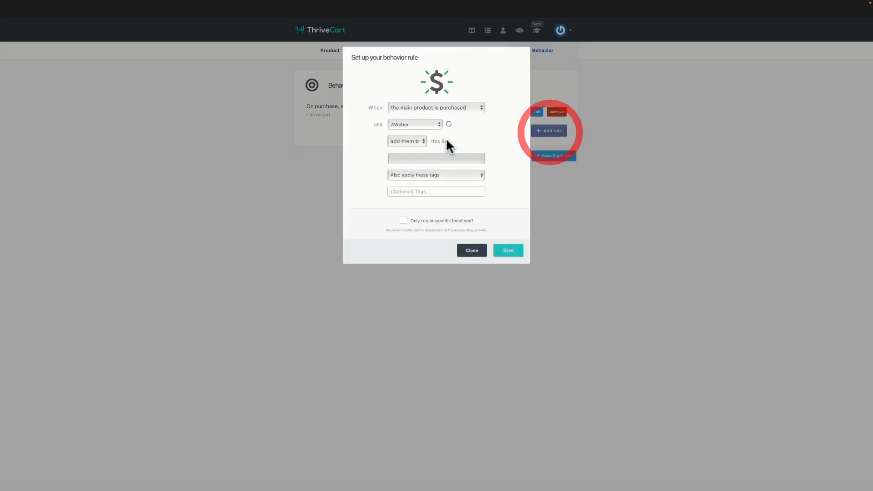
left_click(431, 109)
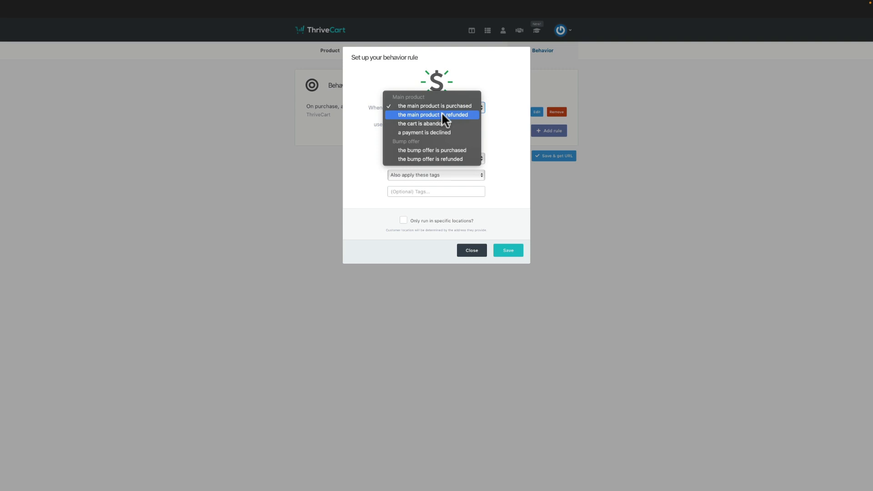
left_click(443, 123)
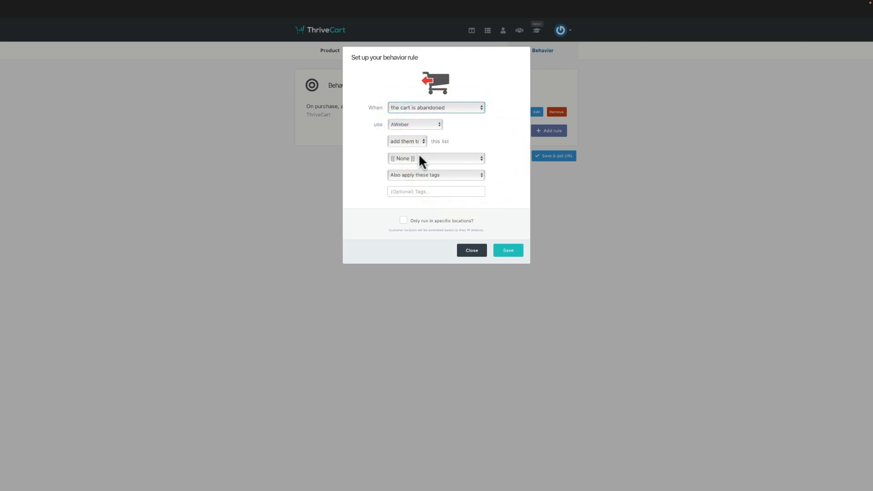
left_click(419, 155)
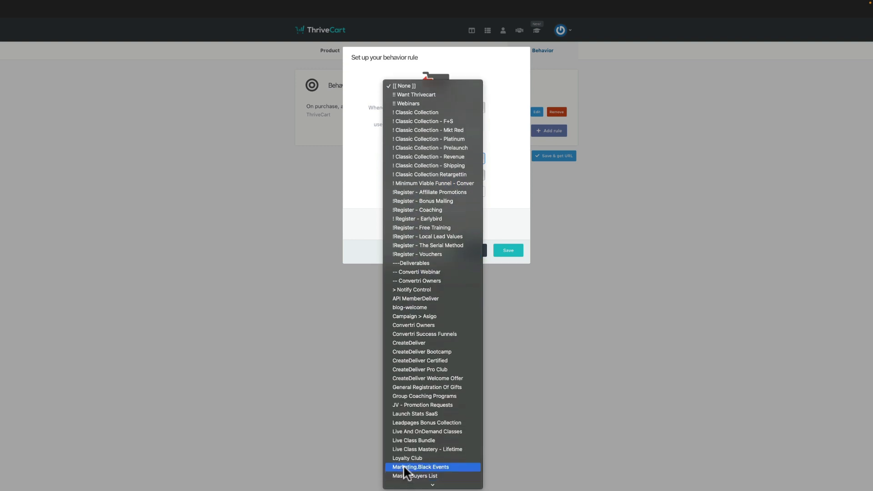
mouse_move(406, 487)
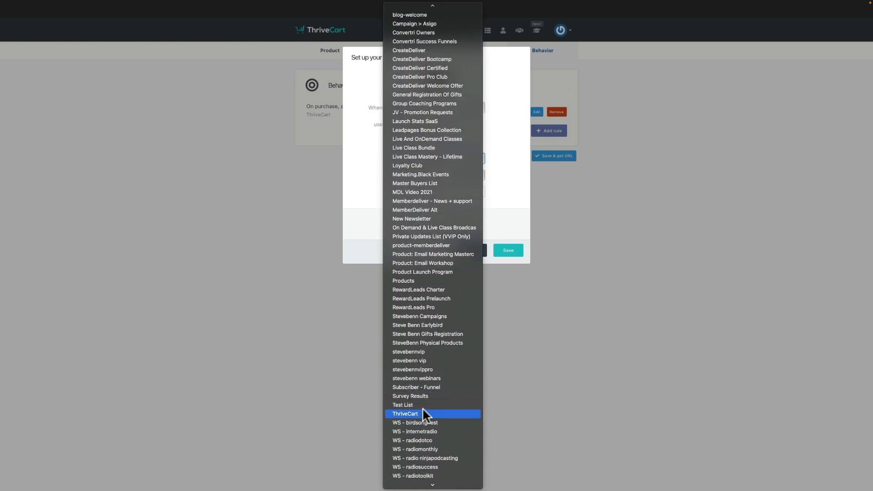
left_click(422, 413)
Apply the tag buy-thrivecartinsider-bump in the second behavior rule and save it
left_click(432, 194)
type("buy-thrivecar")
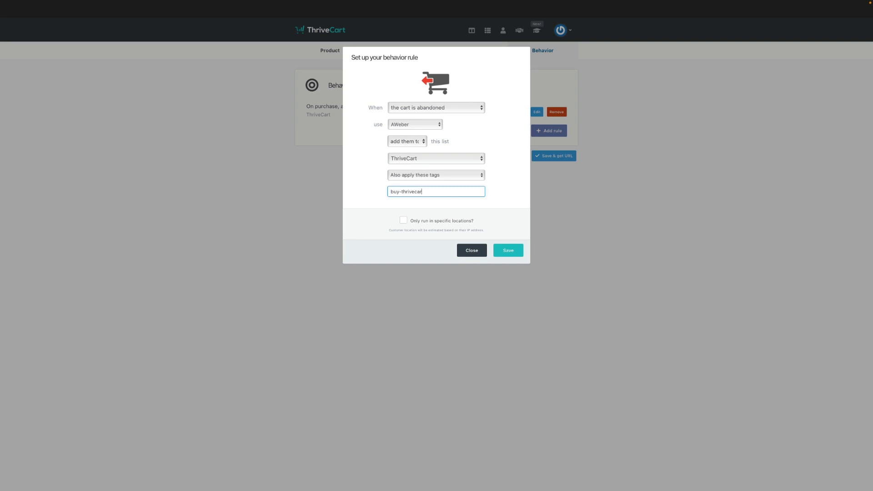
type("t")
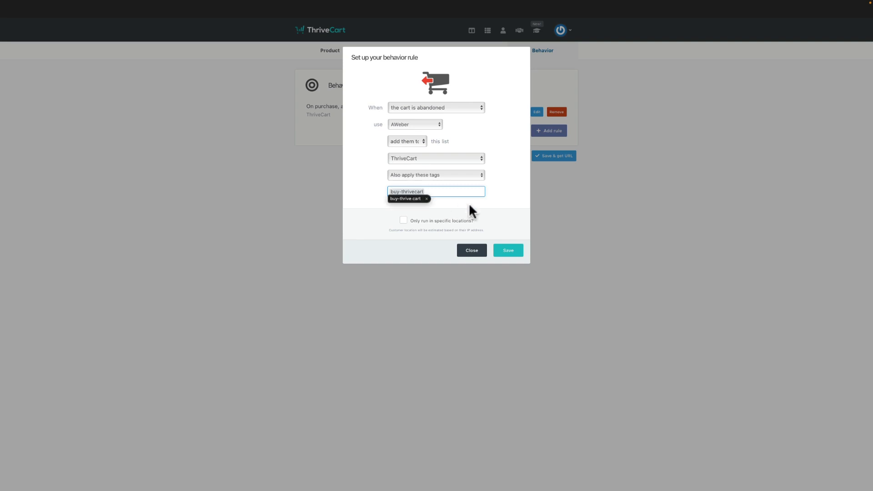
left_click(427, 195)
type("insider-bump,")
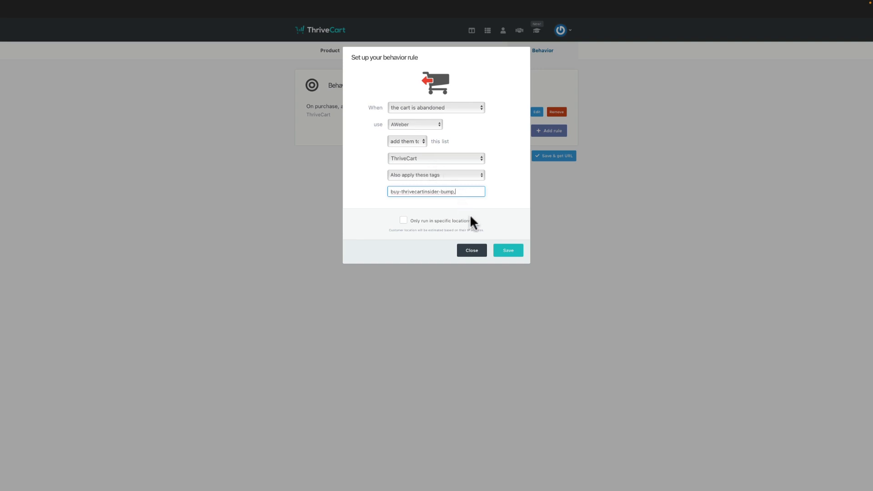
left_click(508, 252)
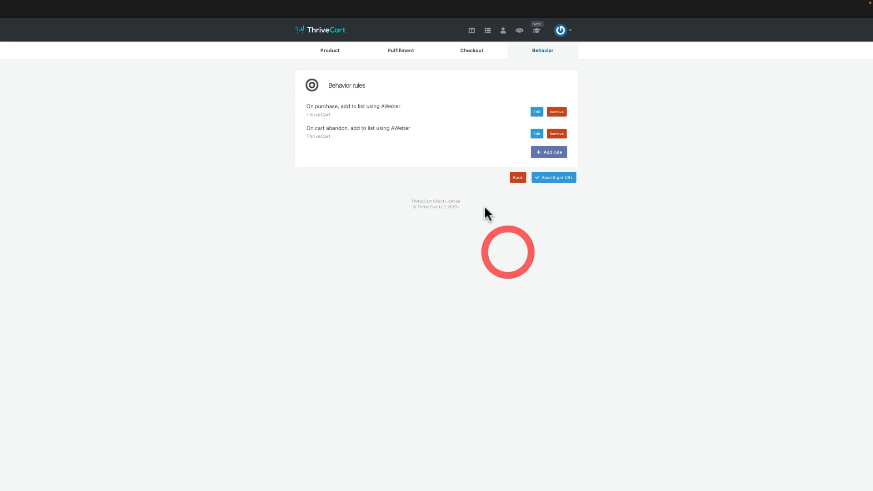
Change the cart abandon rule's trigger to the bump offer being purchased and save the rule
left_click(533, 133)
left_click(453, 108)
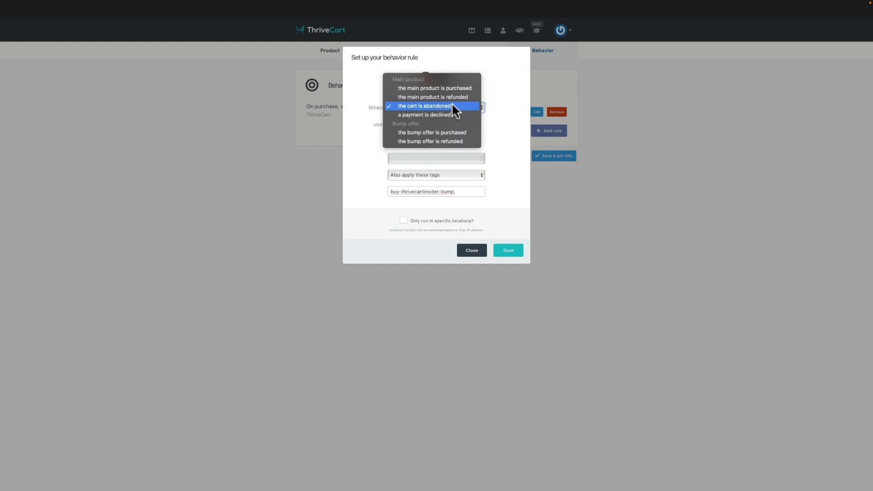
left_click(454, 133)
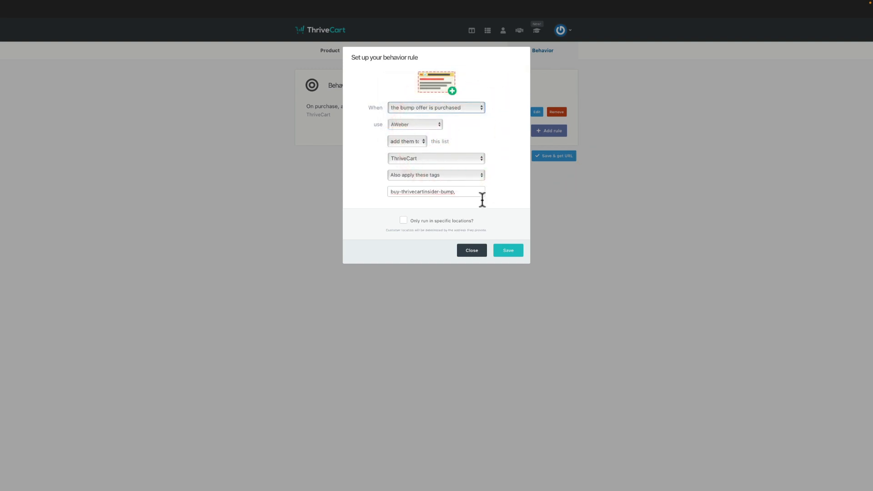
left_click(511, 249)
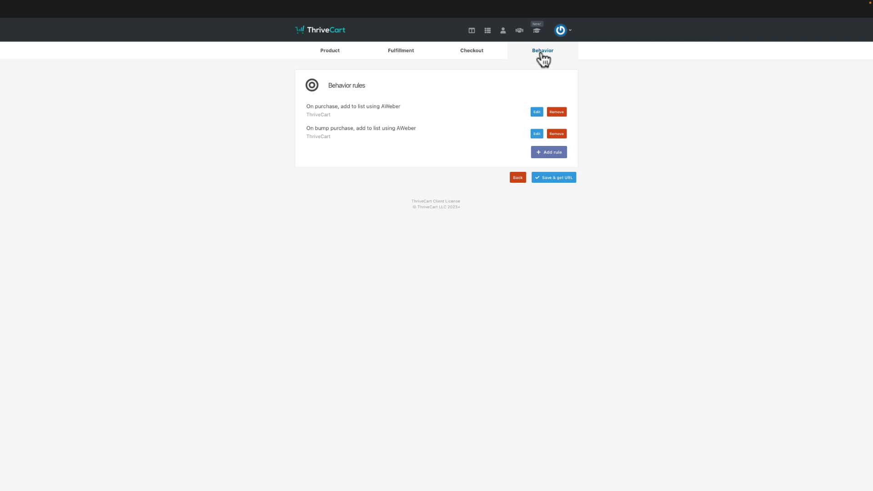
Save the product and enable the sales funnel for Behind The Scenes In Thrivecart
left_click(549, 178)
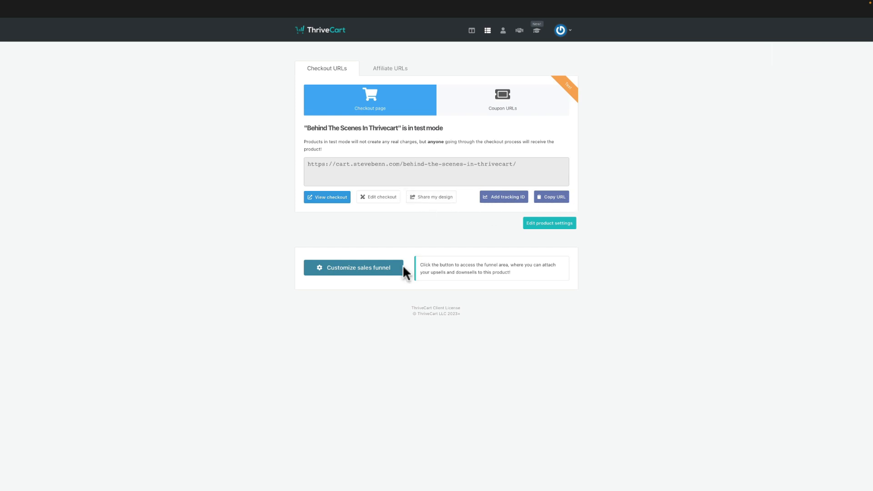
left_click(372, 275)
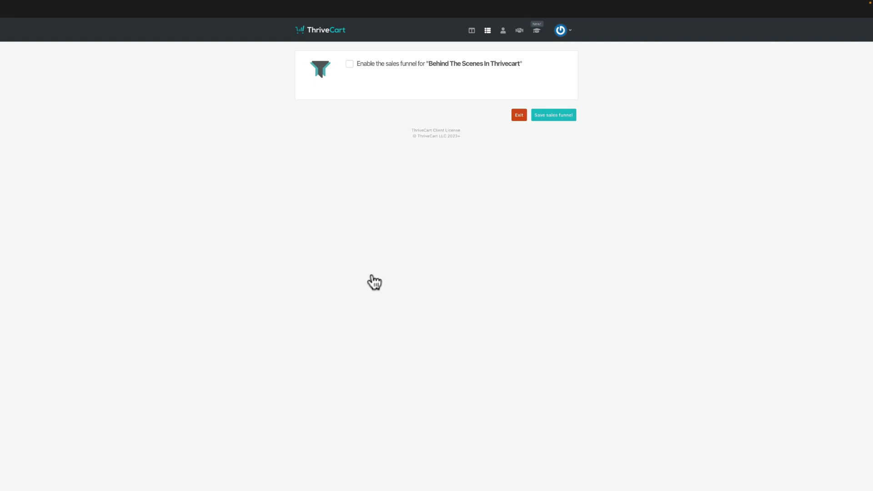
left_click(349, 65)
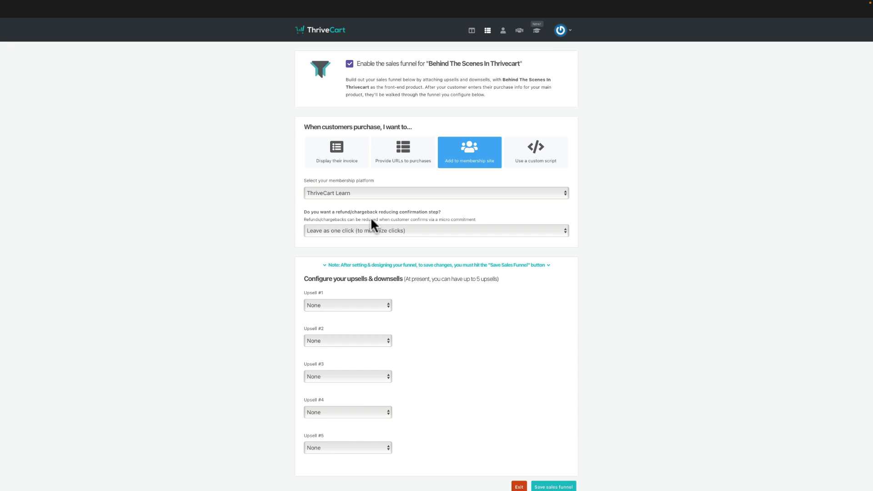
Set Upsell #1 to Cart Abandon Secrets with the ThriveCart Mastery course, and open its upsell page customization
left_click(370, 308)
mouse_move(390, 6)
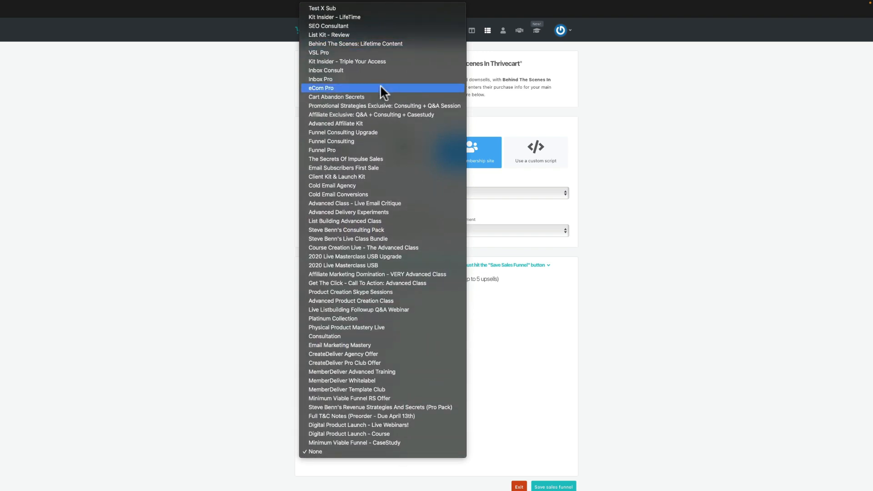
left_click(379, 95)
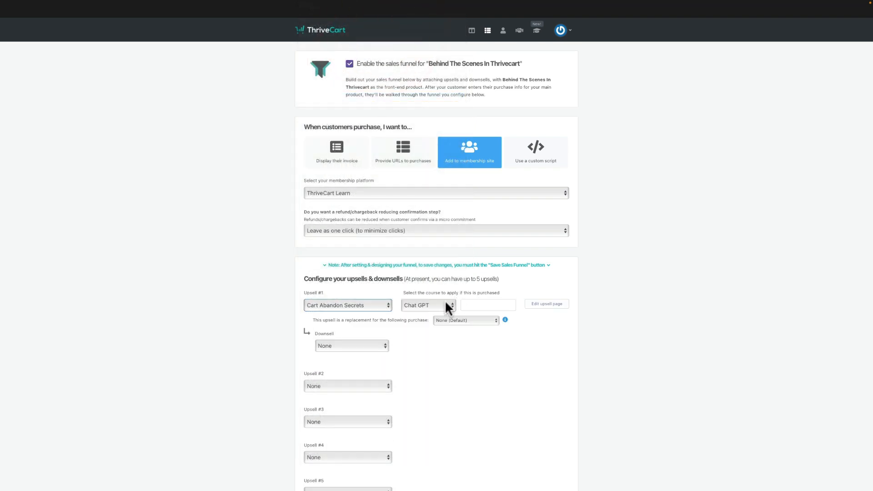
left_click(447, 302)
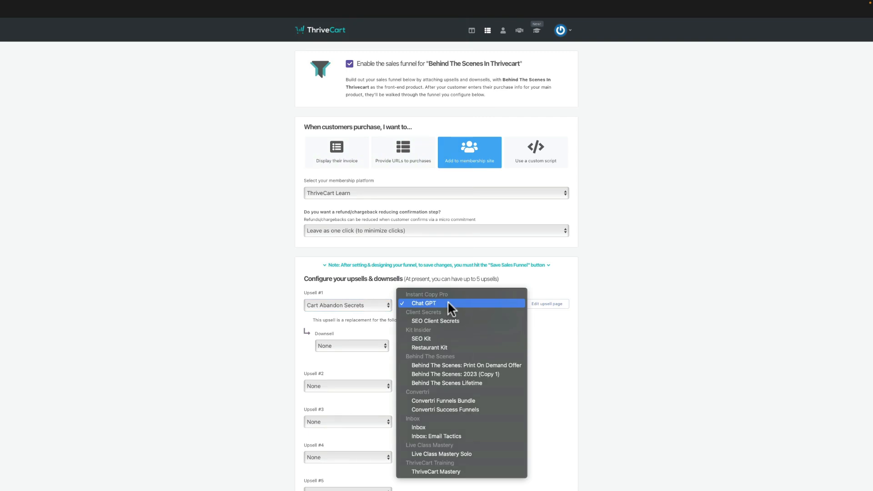
left_click(446, 473)
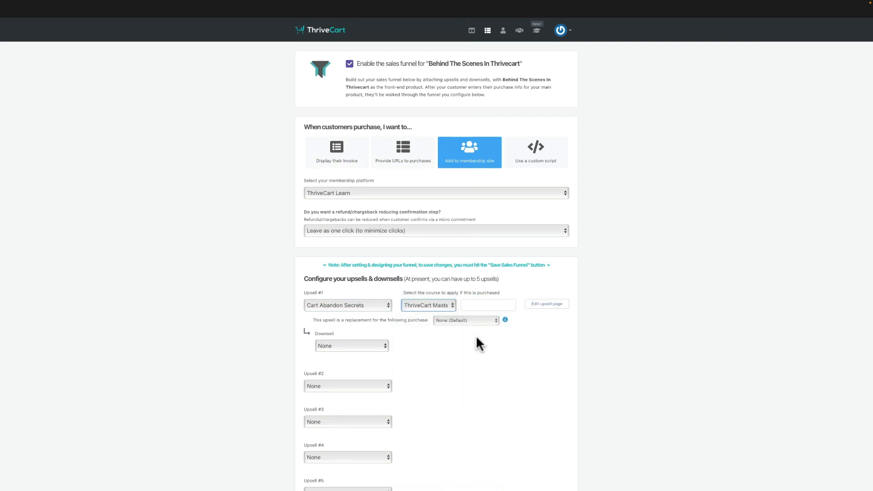
left_click(473, 304)
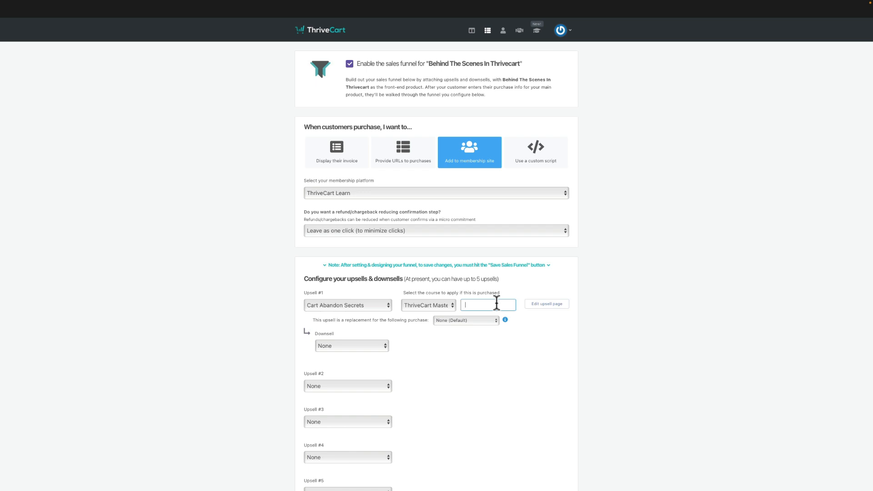
left_click(553, 308)
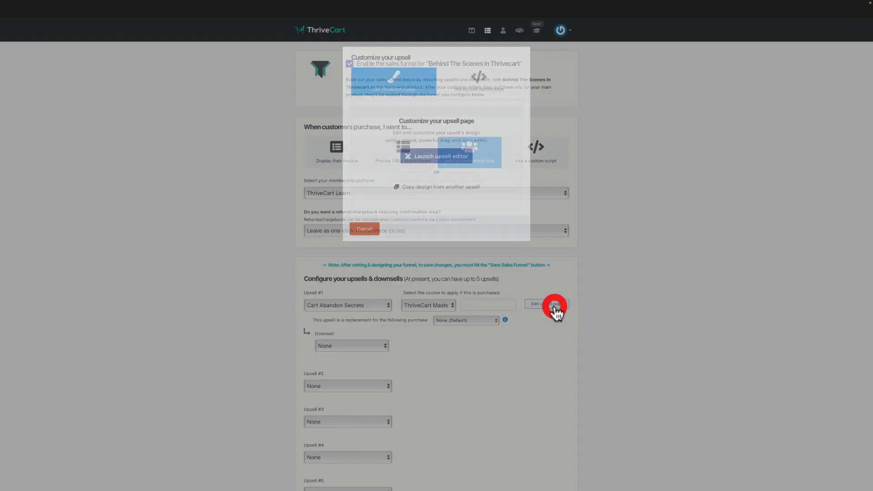
left_click(444, 196)
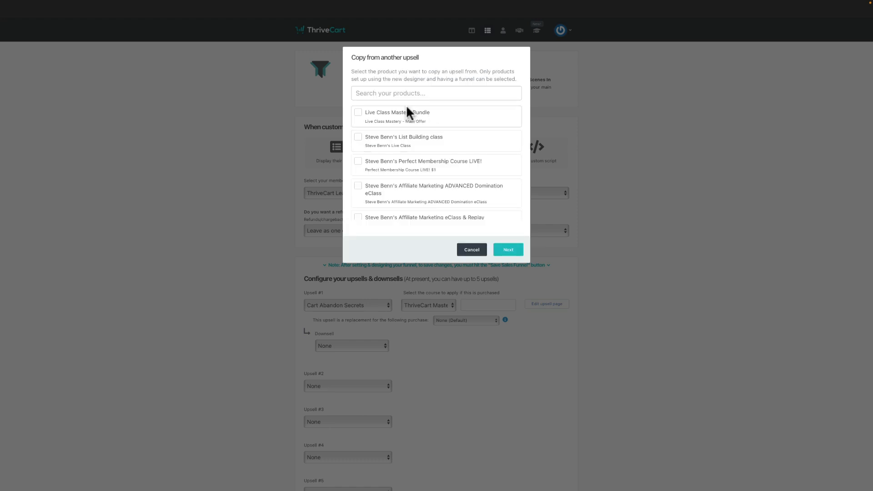
left_click(397, 93)
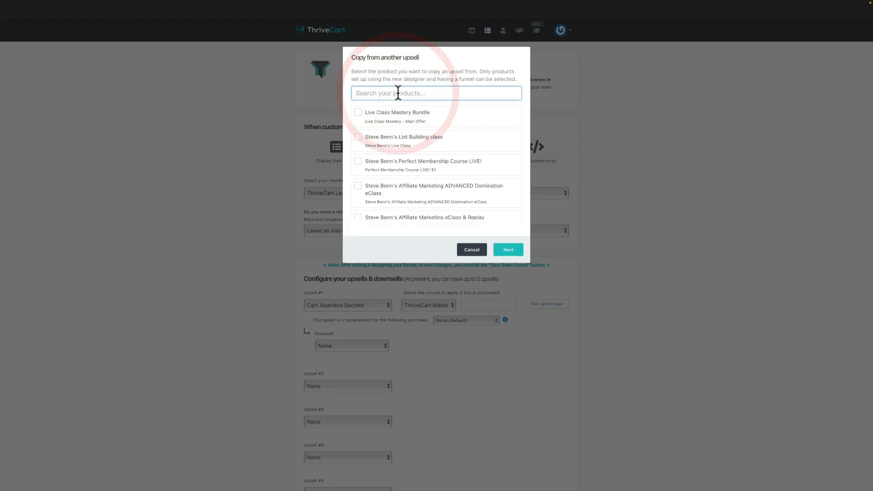
type("thrive")
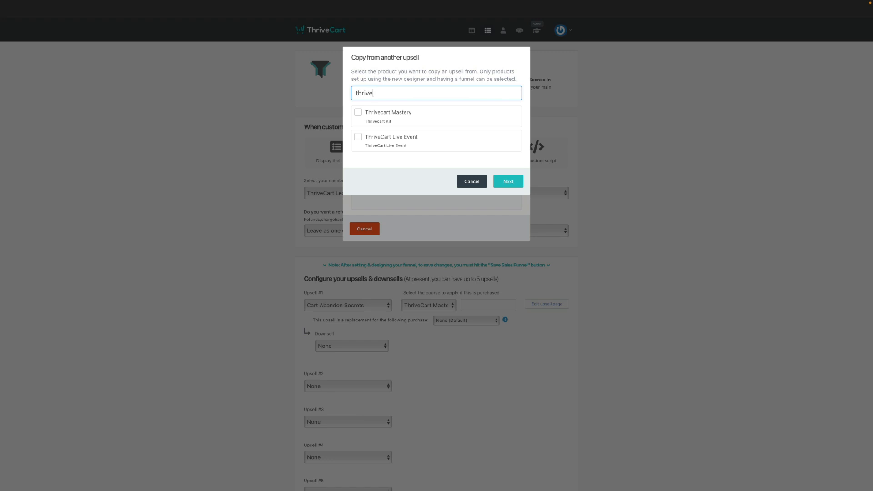
left_click(359, 136)
left_click(508, 182)
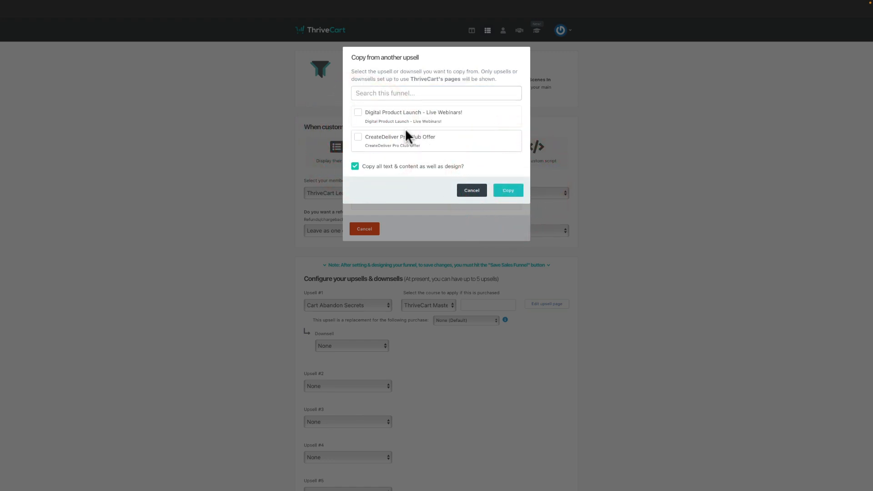
left_click(355, 166)
left_click(472, 191)
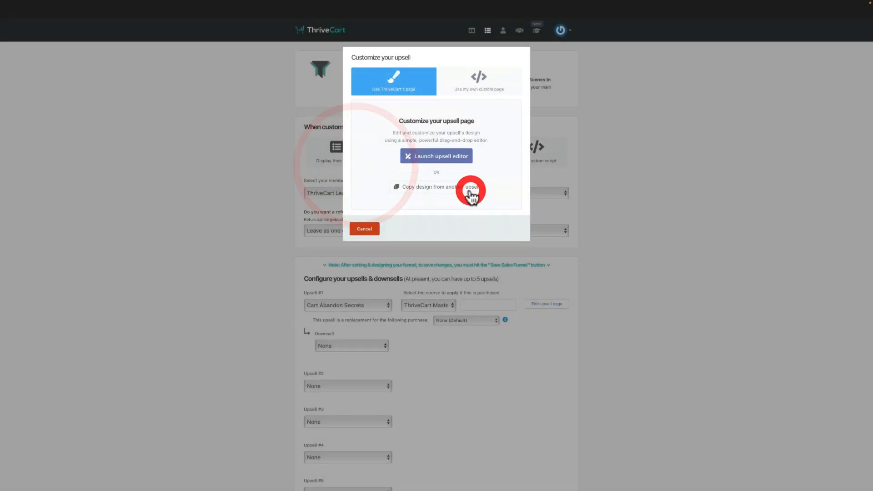
Copy the upsell page design from Funnel Pro in the Thrivecart Mastery funnel, including all text and content
left_click(430, 186)
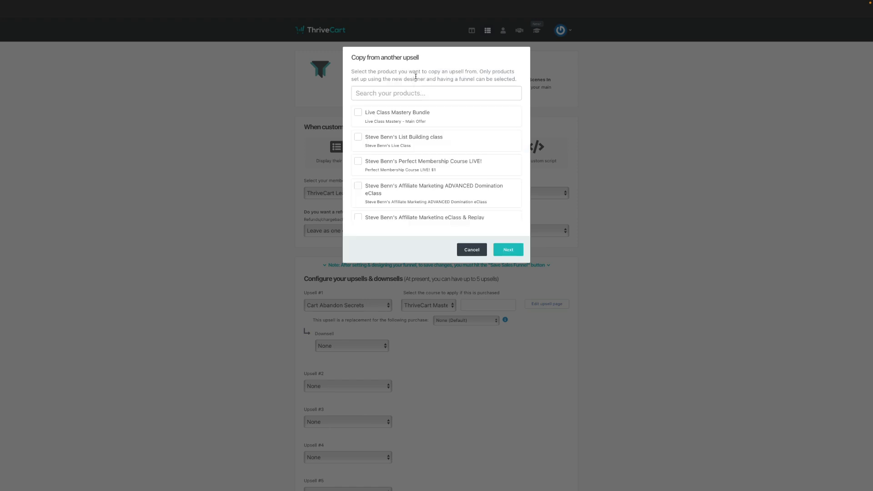
left_click(414, 91)
type("thrive")
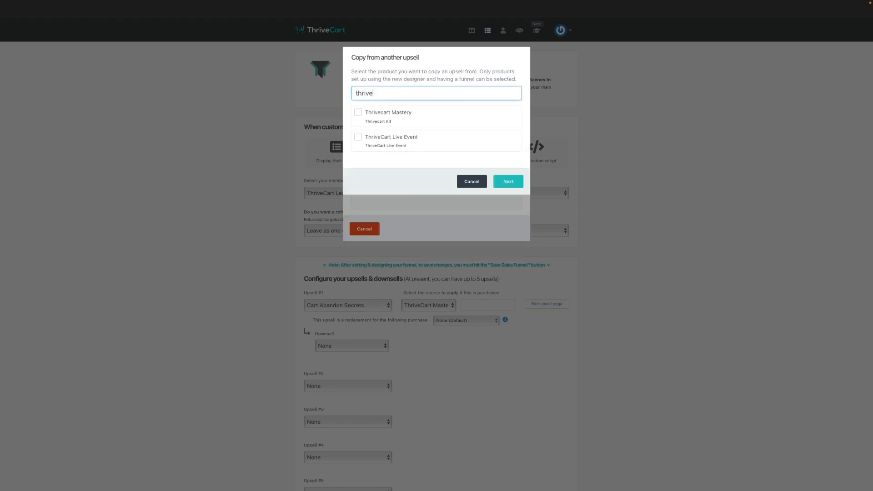
left_click(358, 113)
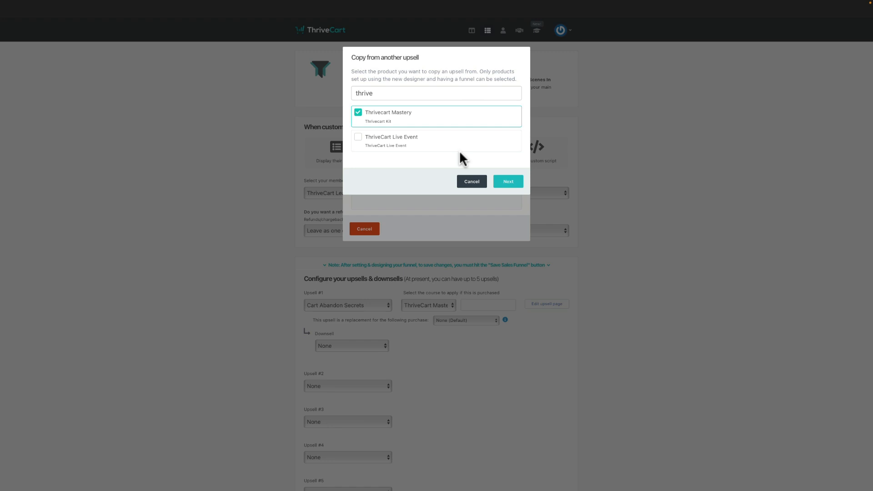
left_click(504, 182)
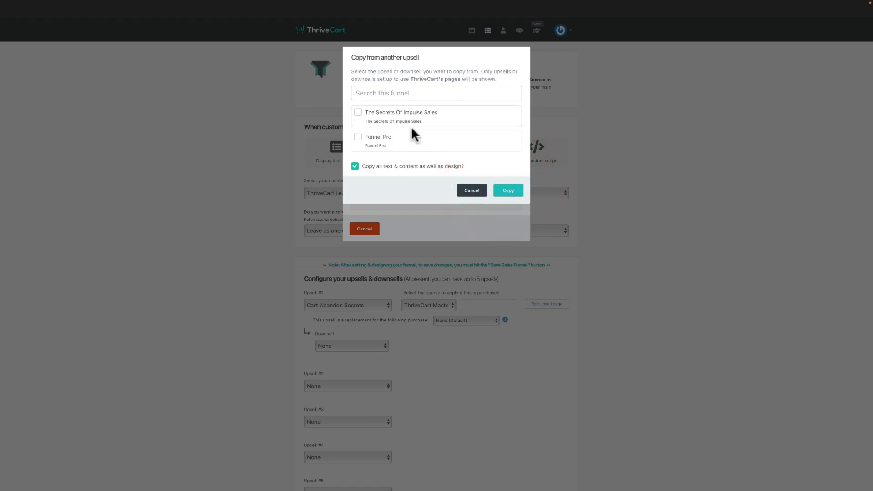
left_click(363, 138)
left_click(500, 193)
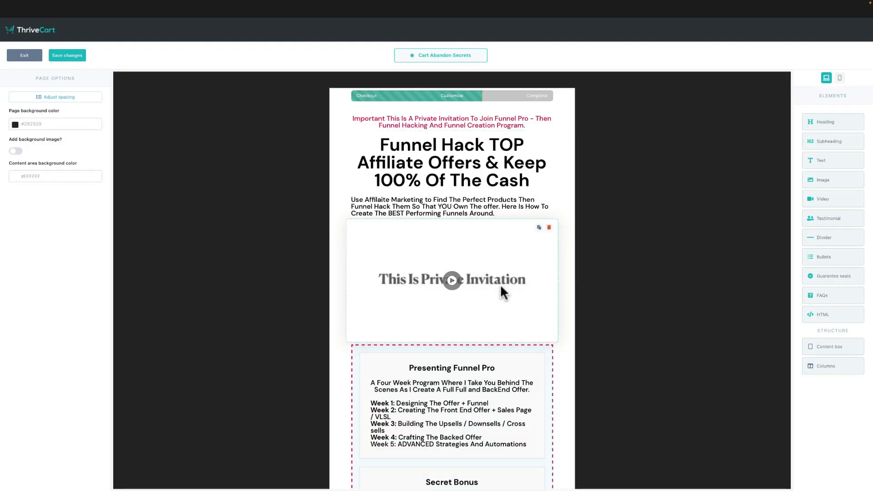
Review the copied upsell page, save its design changes and exit the upsell editor
scroll(500, 284, "down", 5)
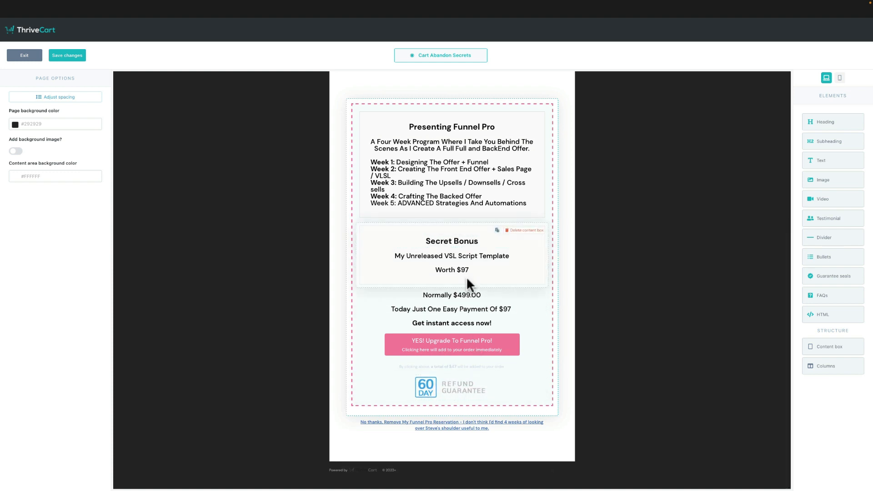
scroll(466, 276, "up", 5)
left_click(72, 58)
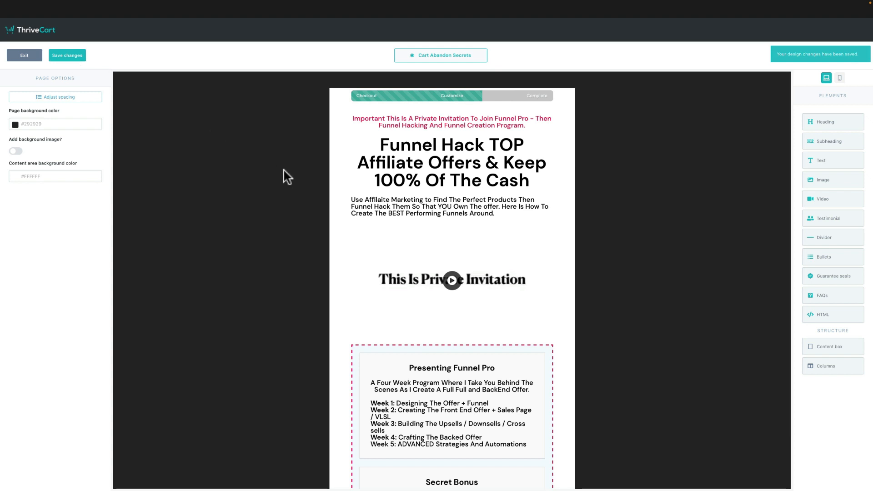
left_click(31, 56)
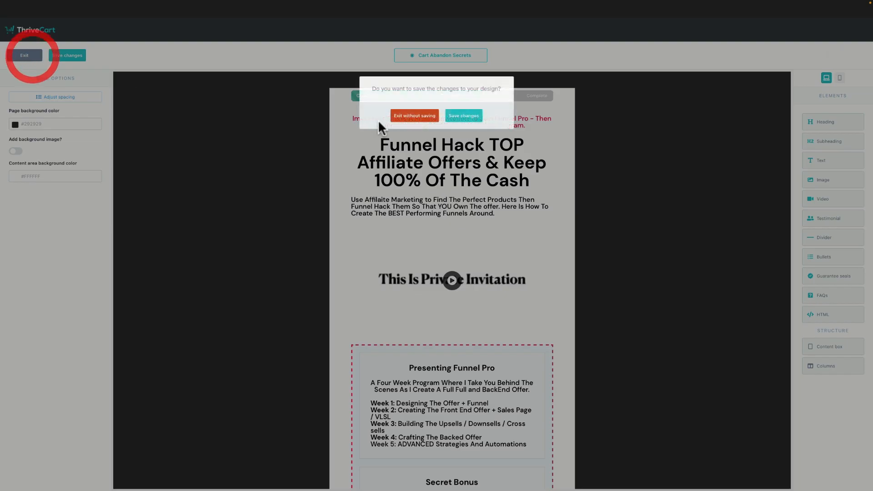
left_click(455, 116)
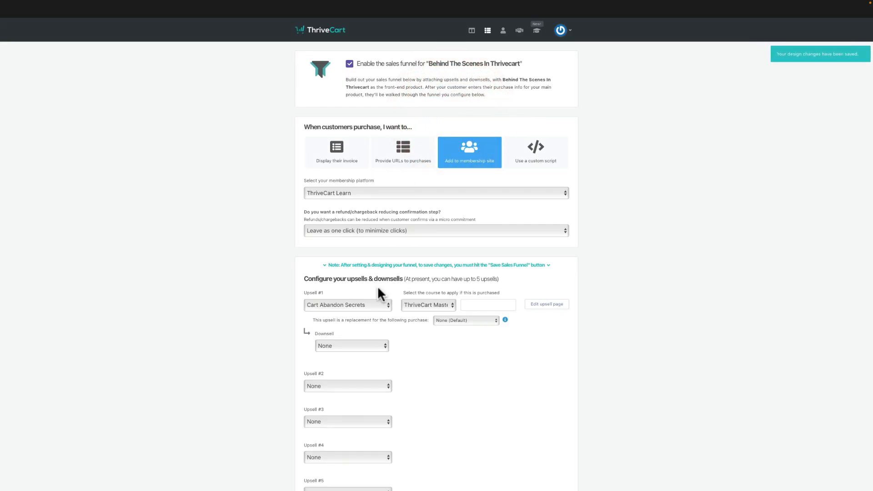
Change Upsell #1 to Funnel Pro with the ThriveCart Mastery course and no downsell, and save the sales funnel
left_click(360, 305)
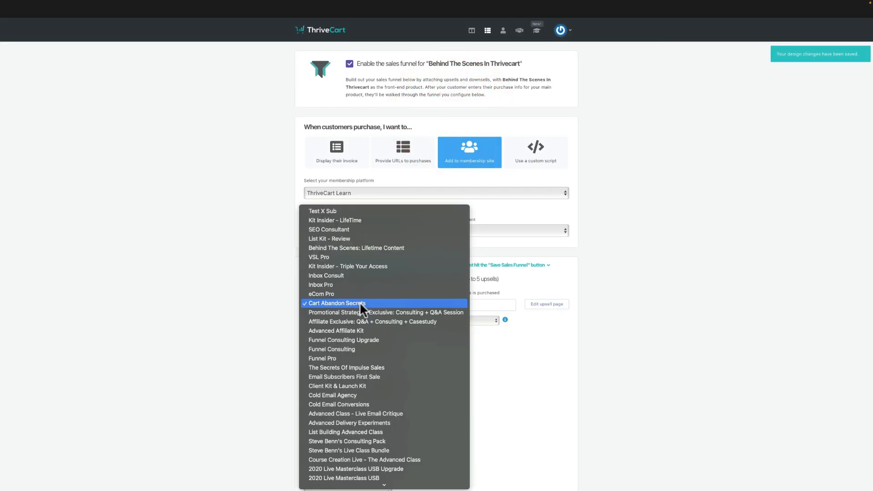
left_click(359, 358)
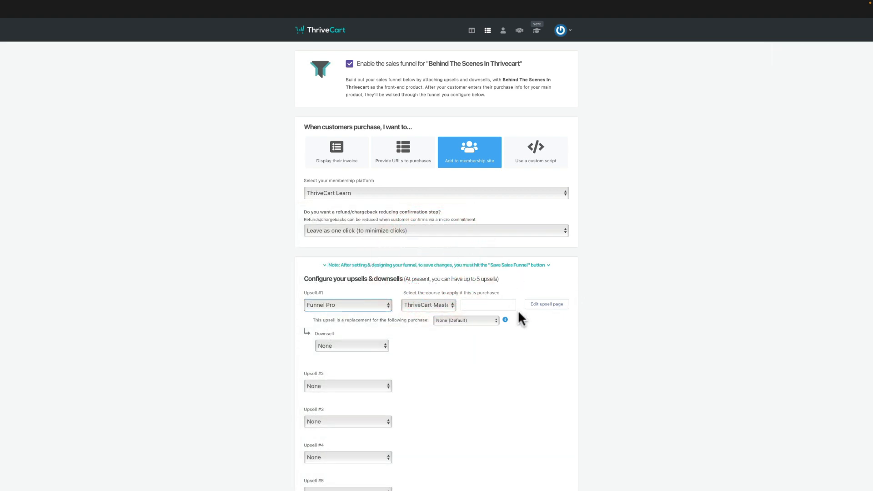
left_click(448, 305)
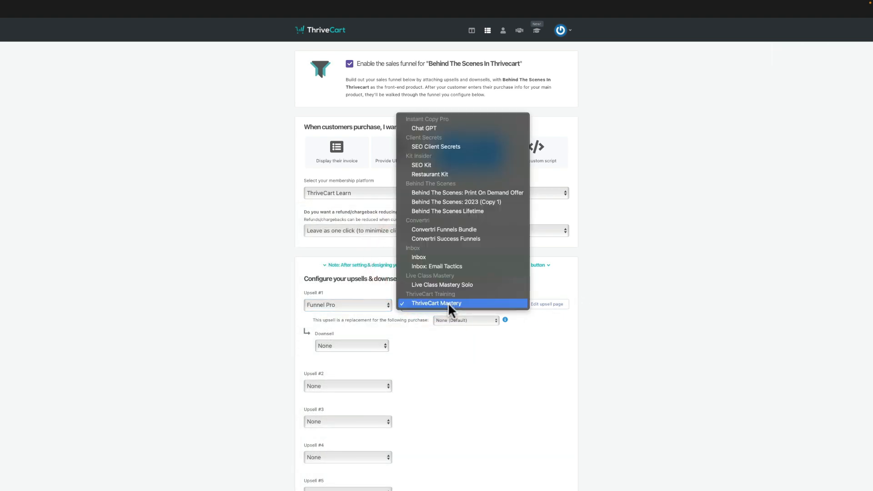
left_click(555, 313)
scroll(539, 340, "down", 3)
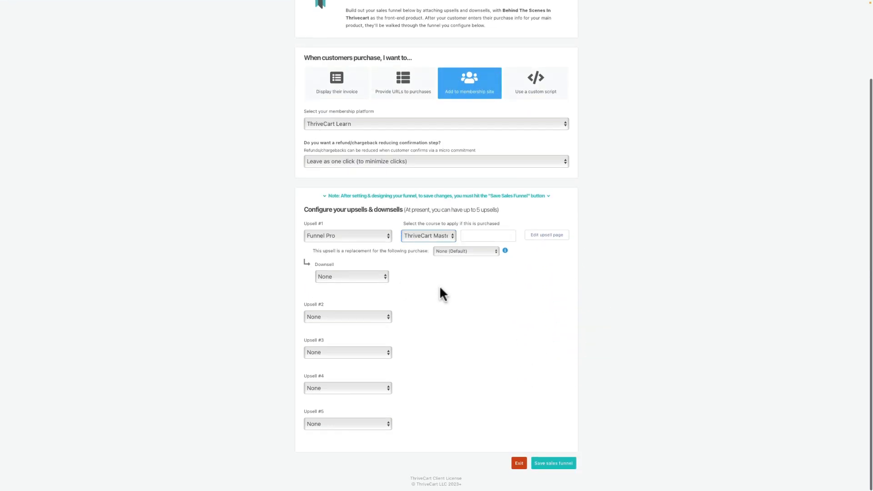
left_click(368, 269)
left_click(496, 272)
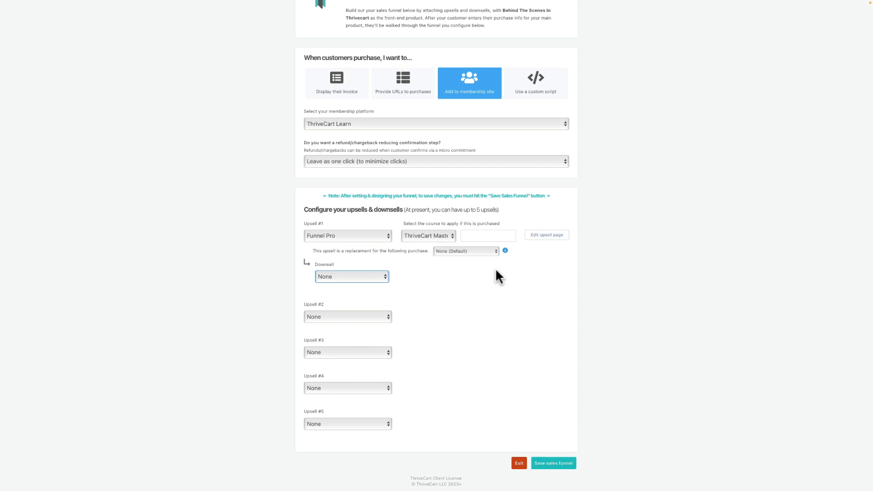
left_click(541, 462)
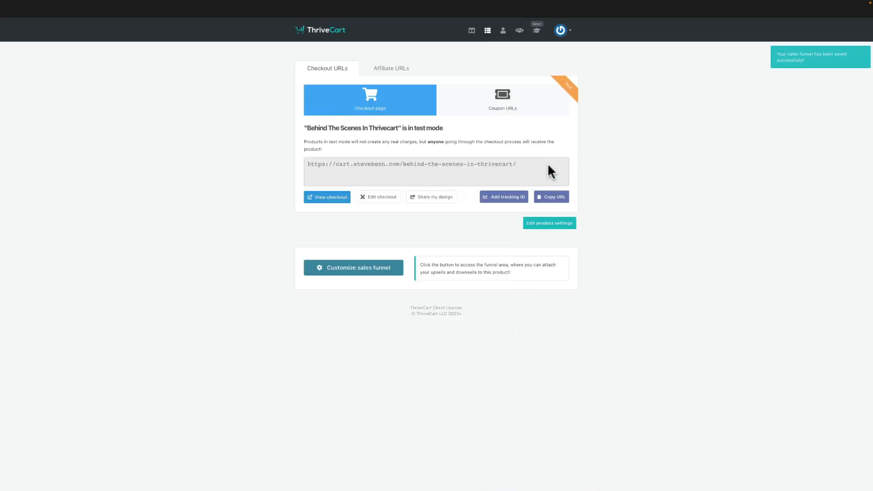
Open the checkout through the CREATEZERO coupon URL and add the transcript bump offer to the order
left_click(523, 109)
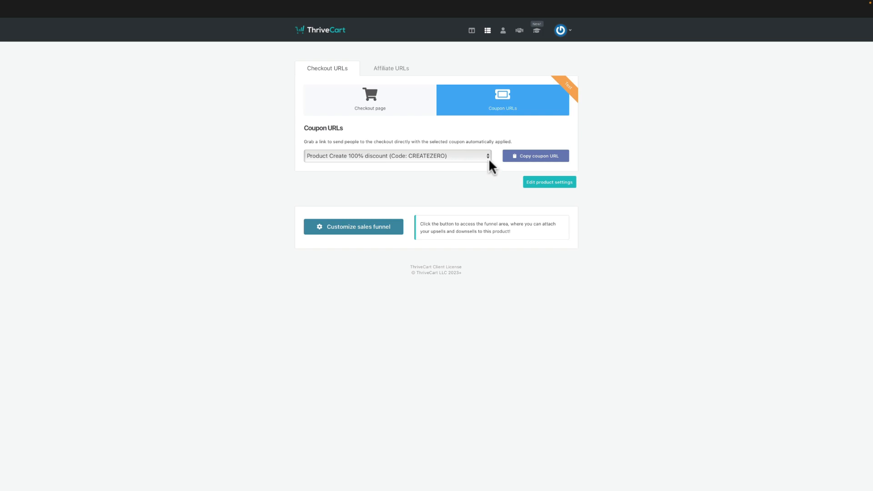
left_click(518, 162)
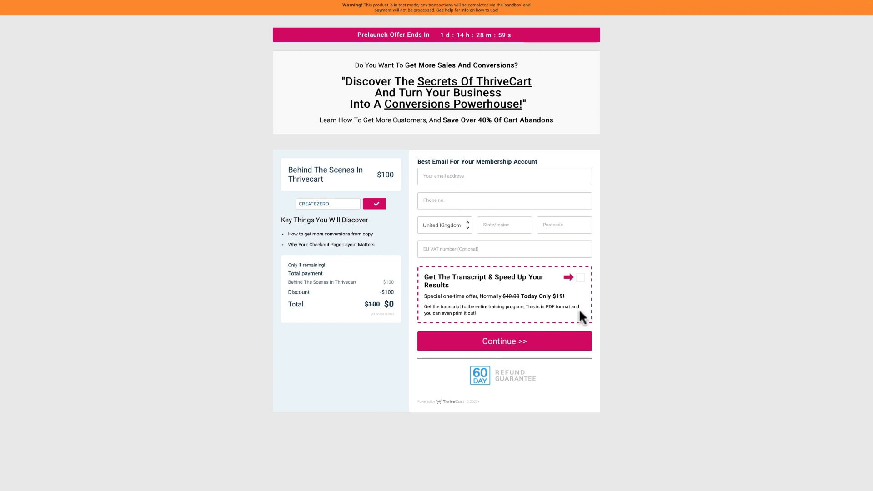
left_click(580, 278)
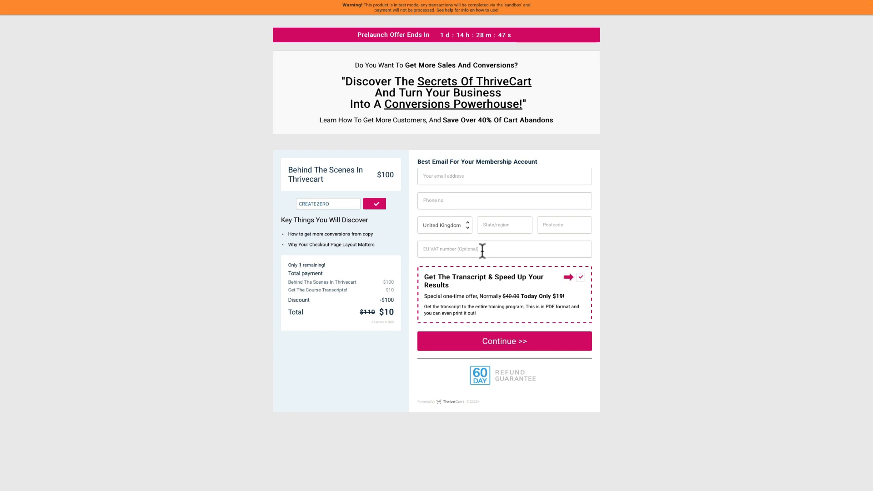
Return to the ThriveCart dashboard, view the week-to-date transactions and open the affiliates overview
mouse_move(327, 4)
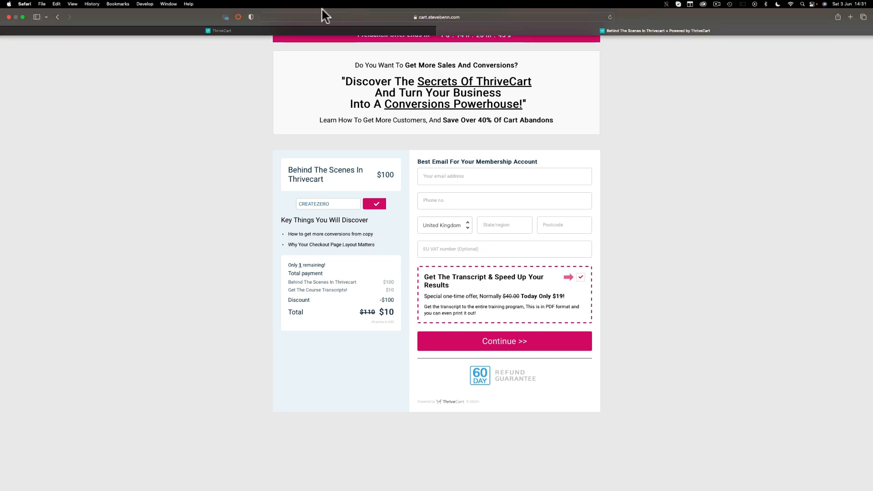
left_click(312, 29)
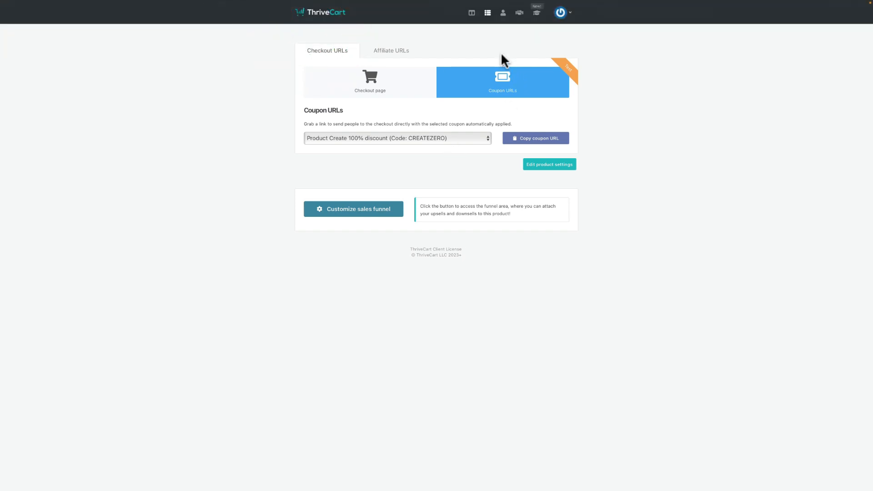
left_click(503, 13)
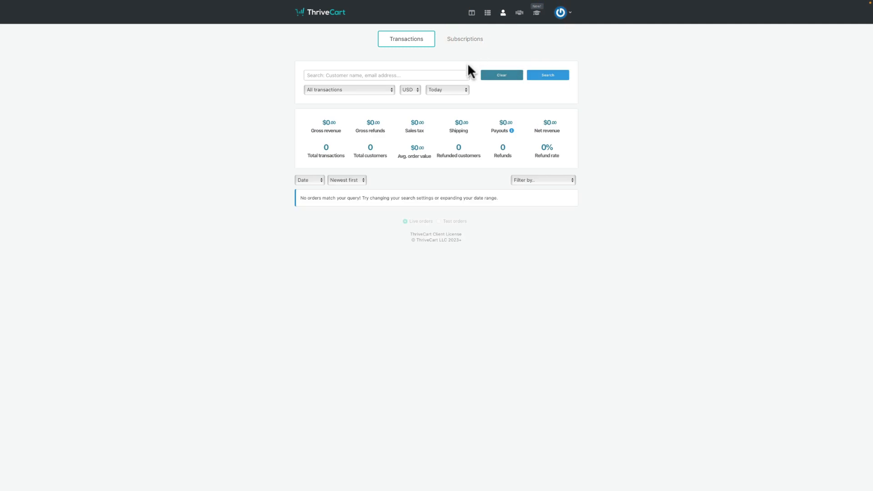
left_click(454, 89)
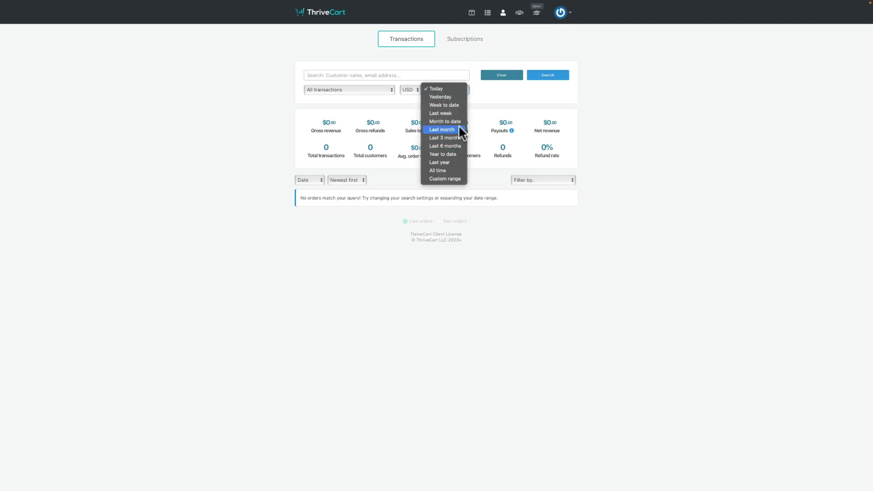
left_click(459, 105)
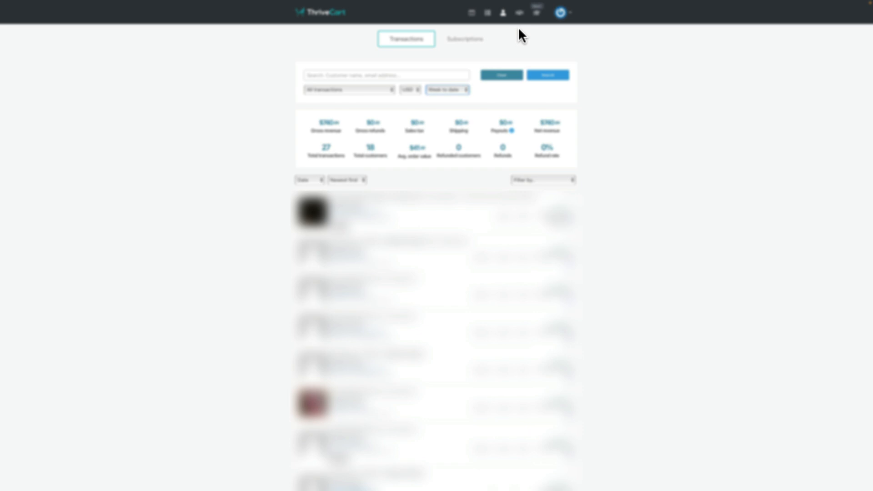
left_click(519, 14)
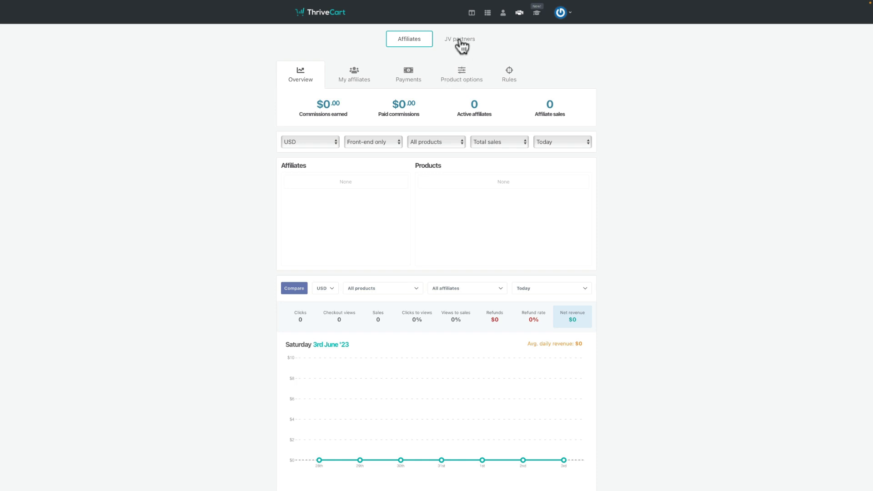
Start a new course in the Learn area and assign it to the Inbox project
left_click(537, 13)
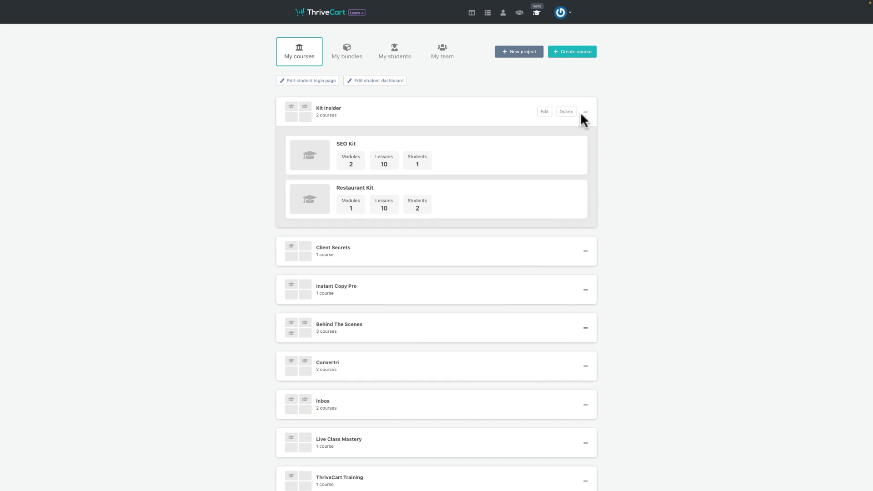
left_click(563, 55)
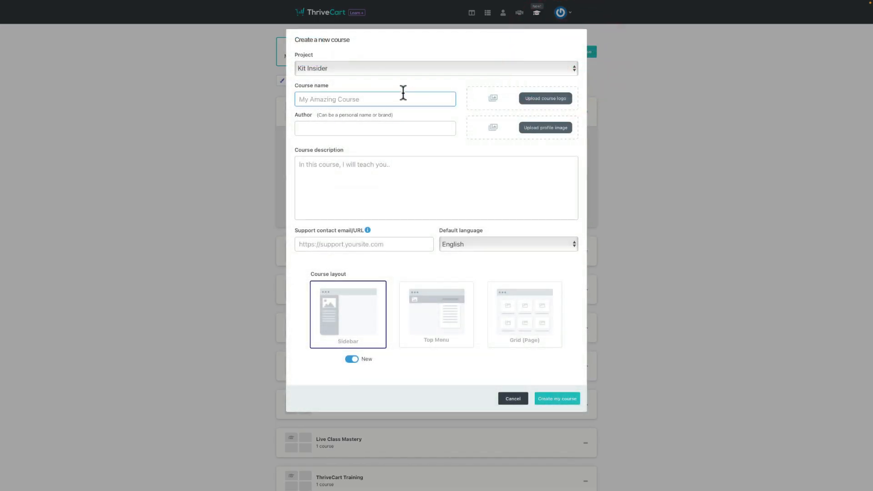
left_click(396, 68)
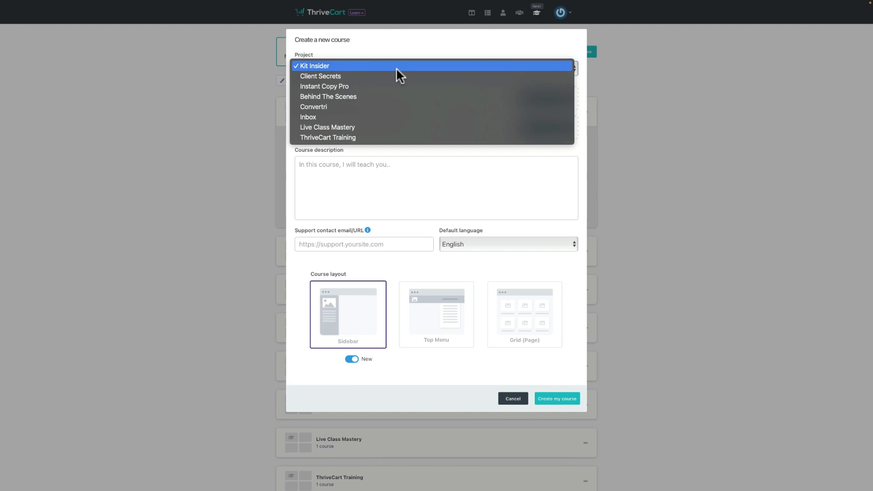
left_click(394, 116)
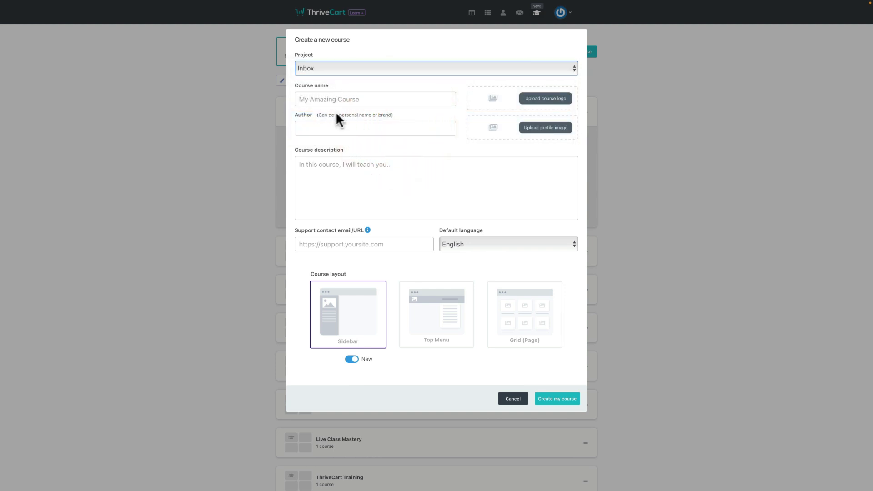
Name the course Email Cash Machine, and fill in the author's name and the description "Discover how to turn your email list into cash."
left_click(335, 100)
type("Email ")
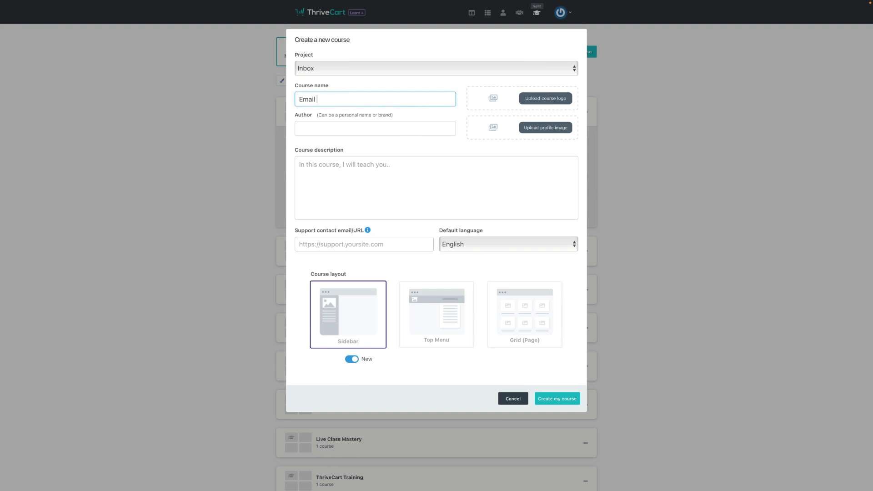
type("Cash Machine")
left_click(342, 131)
type("Steve Benn")
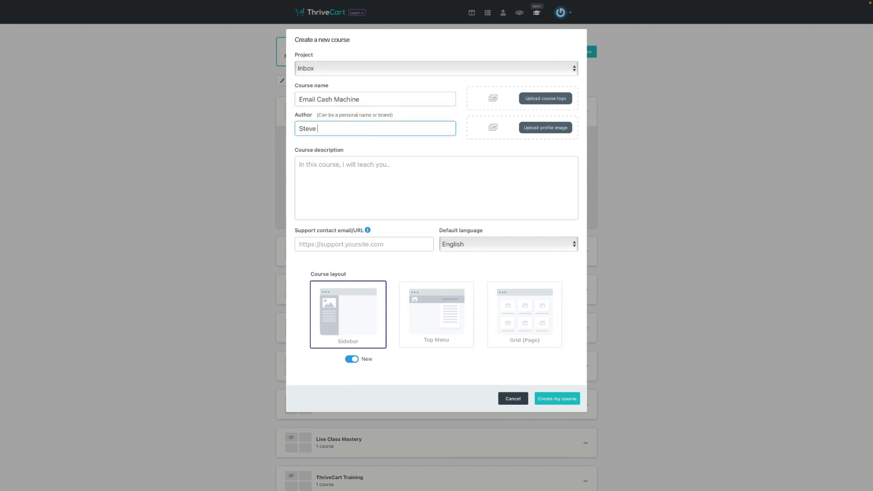
left_click(361, 184)
type("Discover h")
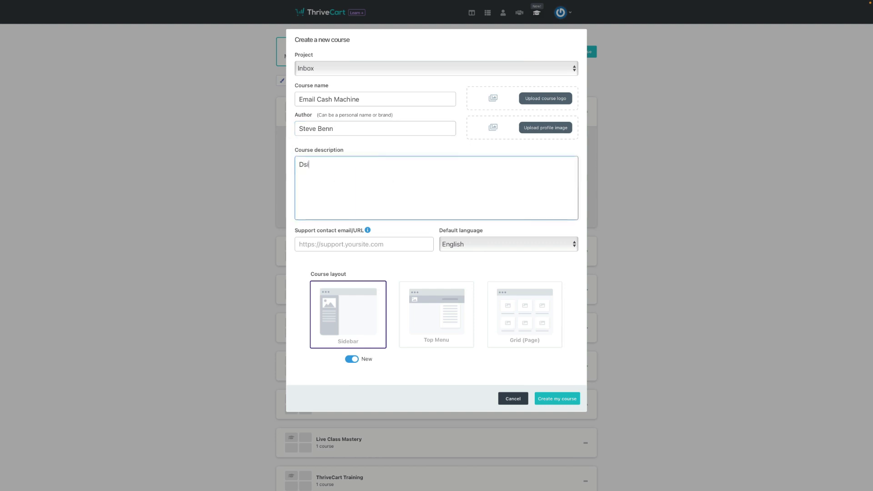
type("ow to turn your email list into cash.")
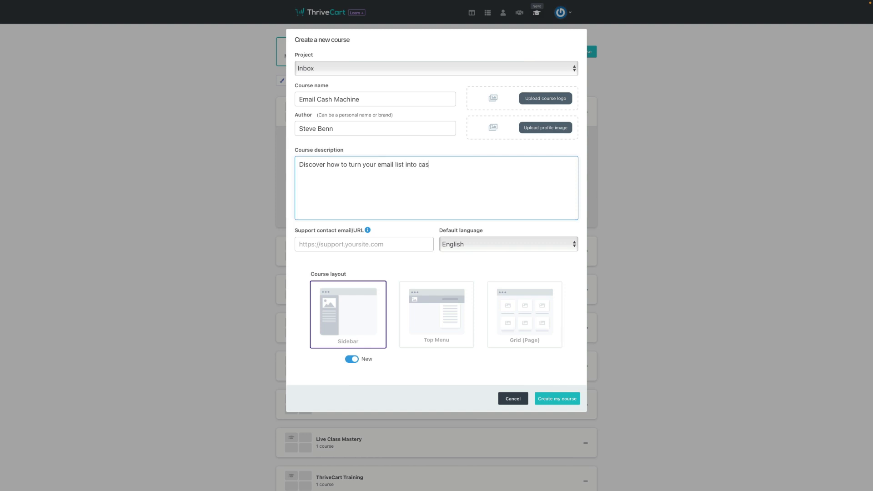
Enter the support contact URL, choose the Top Menu course layout and create the course
left_click(346, 241)
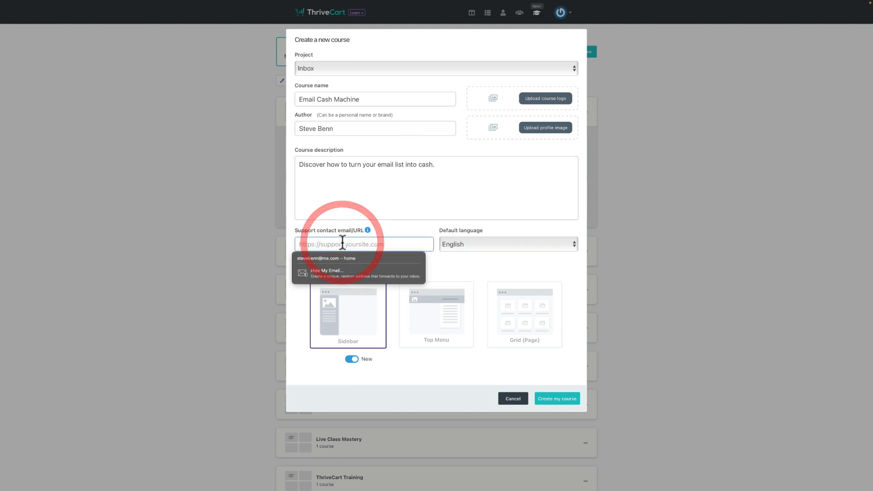
type("https:/stevebenn.ze")
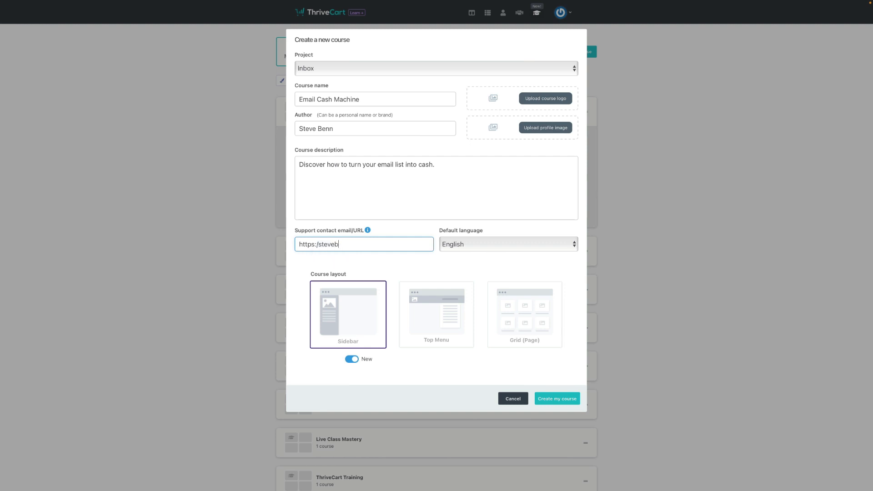
type("ndesk.com")
left_click(447, 318)
left_click(556, 397)
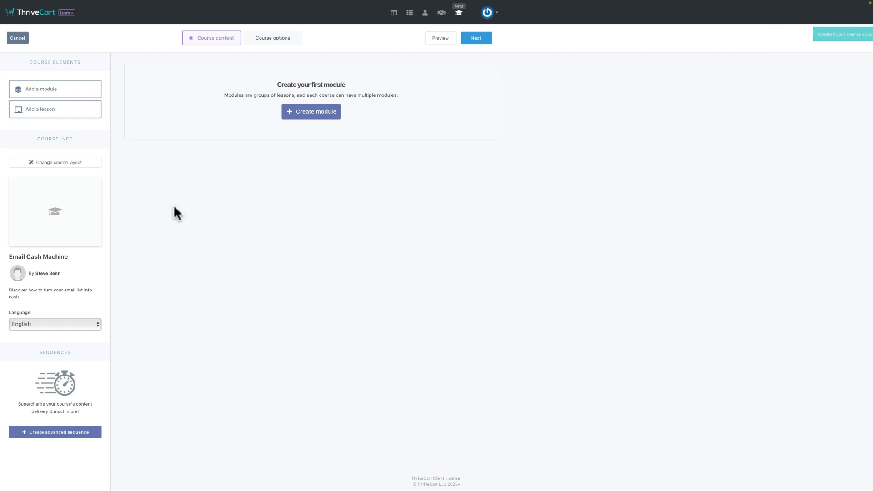
Create the first course module, named Welcome, and make it available to all students
left_click(302, 116)
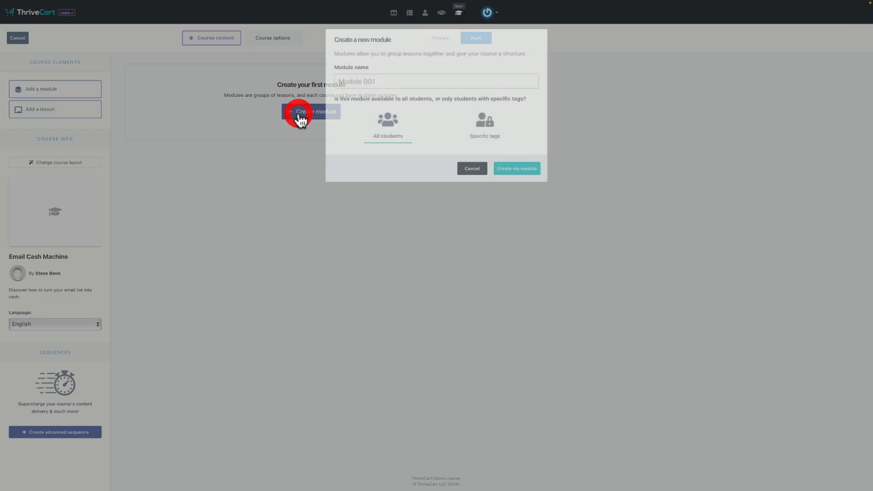
type("Welcome")
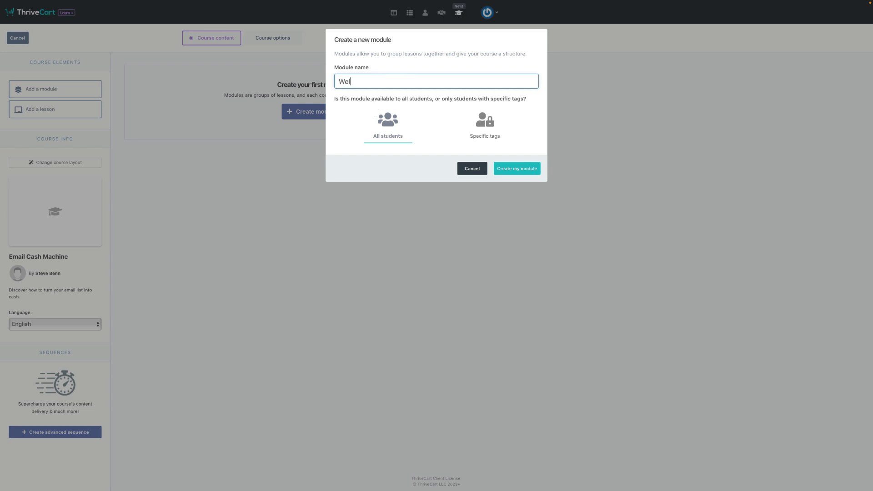
left_click(497, 140)
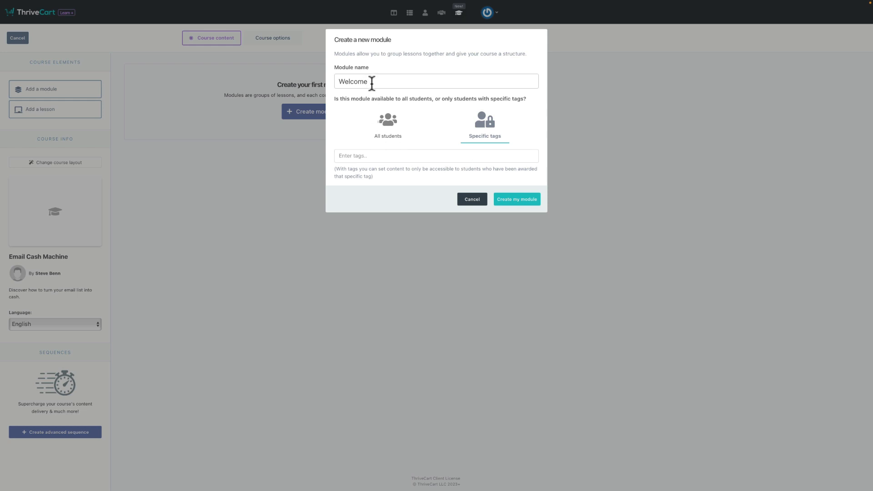
left_click(387, 121)
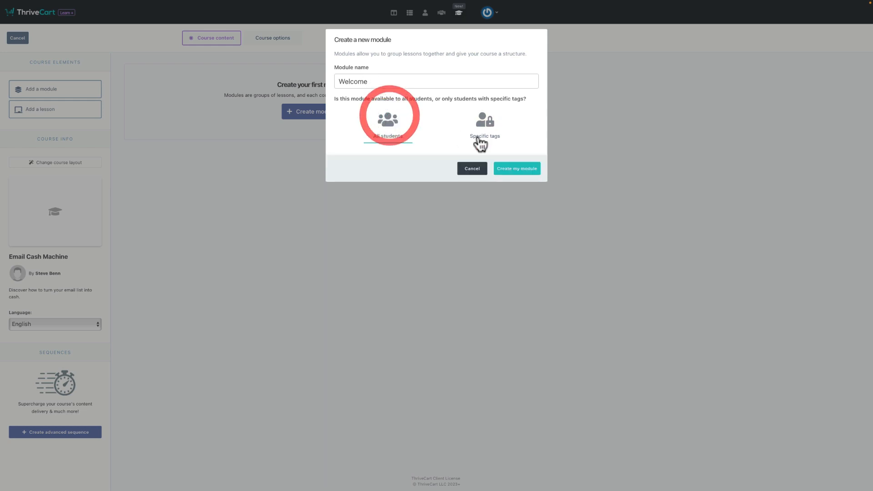
left_click(505, 169)
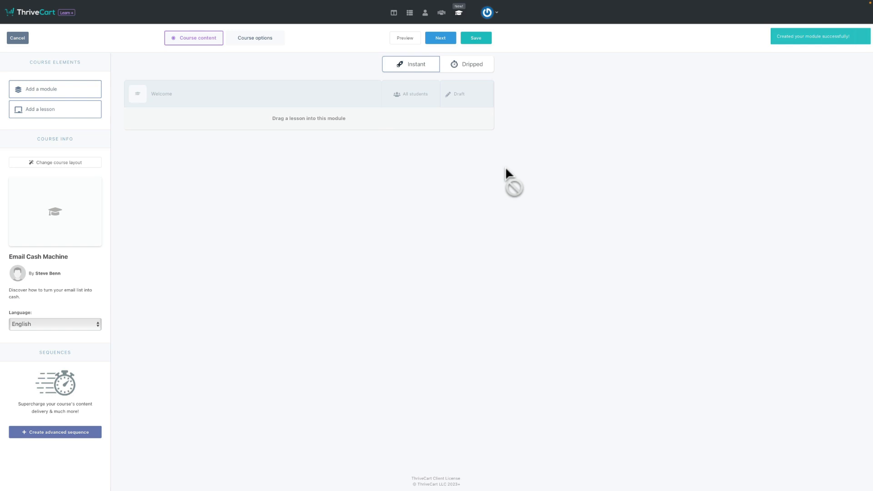
Add a lesson named Introduction to the Welcome module, available to all students
left_click_drag(72, 112, 245, 119)
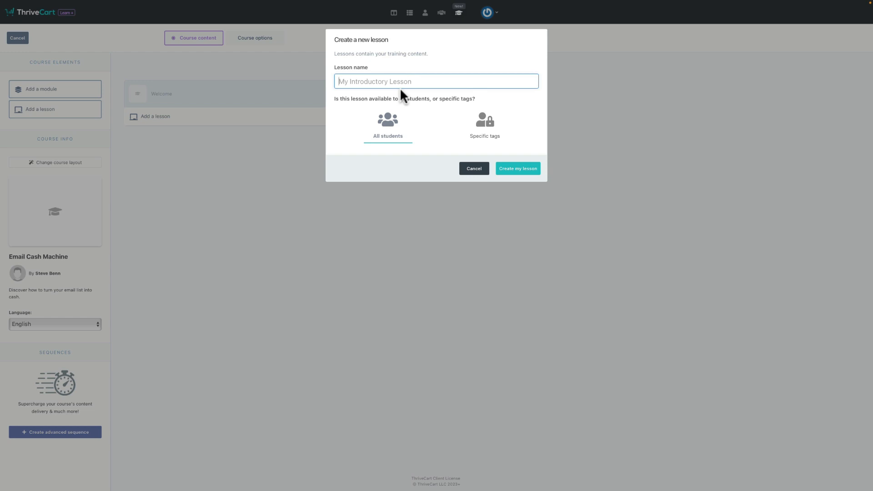
type("Introduciton")
key("BackSpace")
key("BackSpace")
key("BackSpace")
key("BackSpace")
type("tion")
left_click(520, 170)
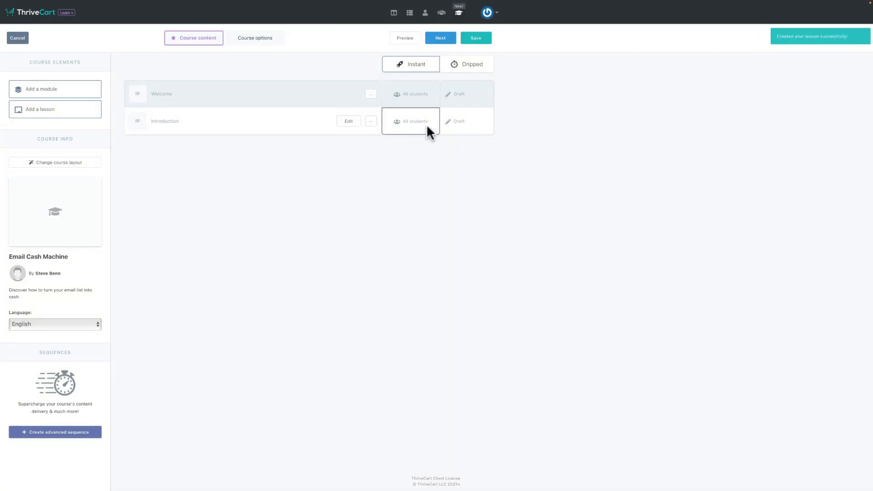
Open the Introduction lesson for editing and replace its placeholder heading with "Introduction To The Training"
left_click(349, 121)
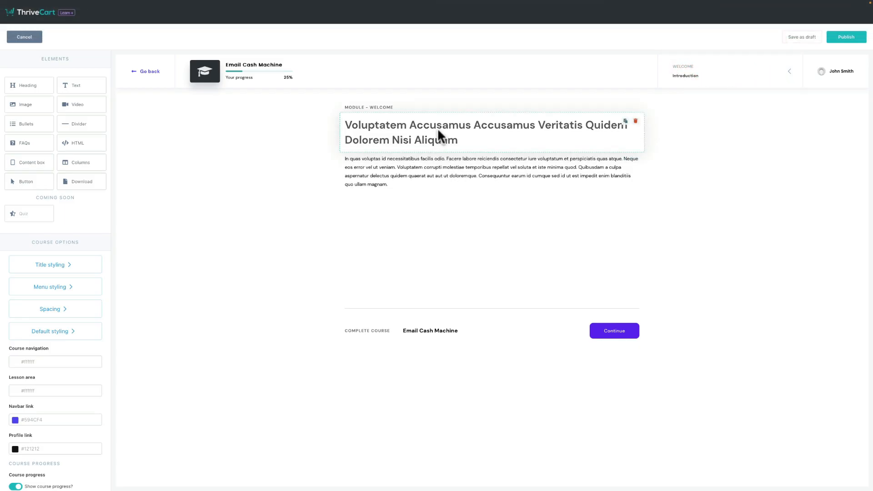
double_click(438, 129)
key("super+a")
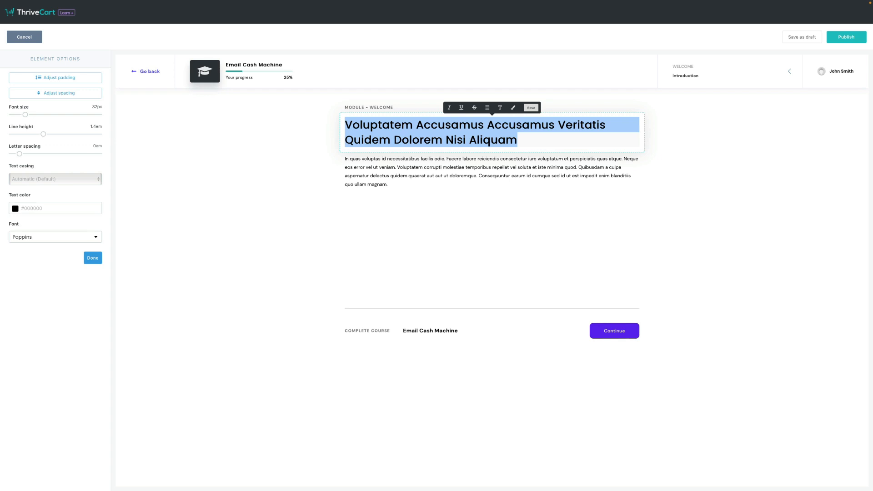
type("Introduction To")
type(" Tje C")
key("BackSpace")
key("BackSpace")
key("BackSpace")
key("BackSpace")
type("he Training")
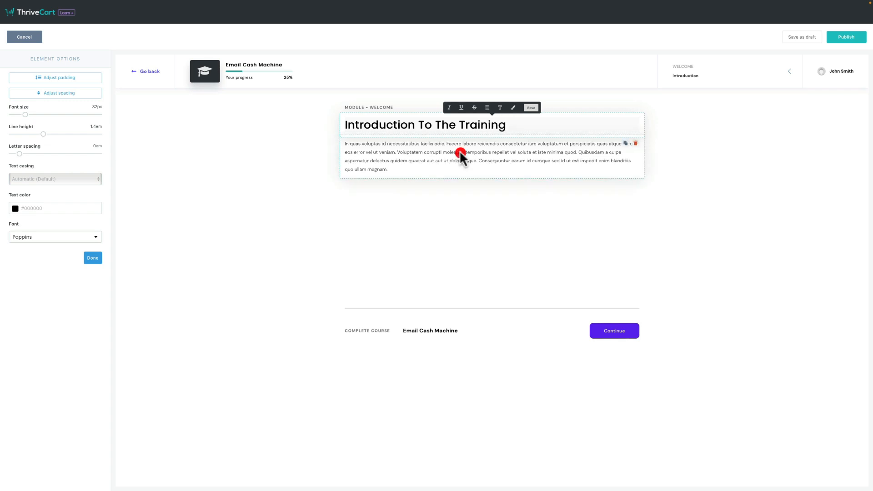
Replace the lesson's placeholder paragraph with "We are going to look at how to get the most out of ThriveCart."
triple_click(459, 150)
type("We are ghoin")
key("BackSpace")
key("BackSpace")
key("BackSpace")
type("ing to look to")
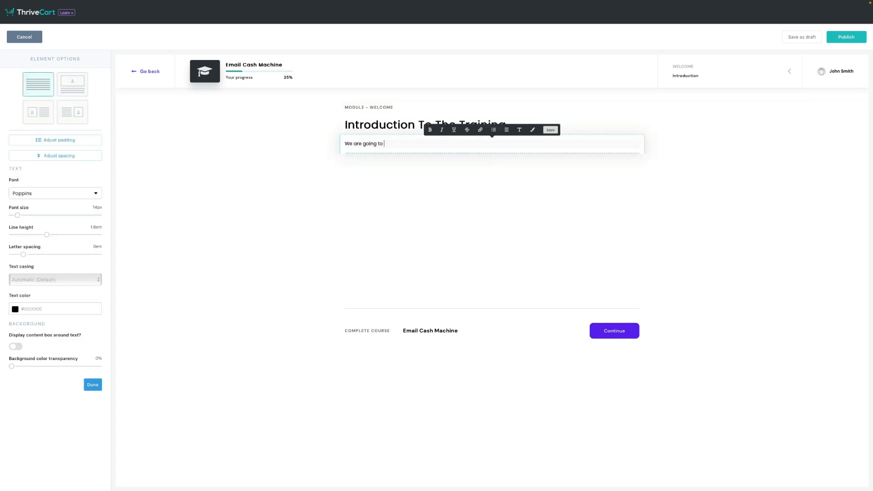
key("BackSpace")
key("BackSpace")
key("BackSpace")
type("at how to get the most out of ThriveCar")
left_click(213, 245)
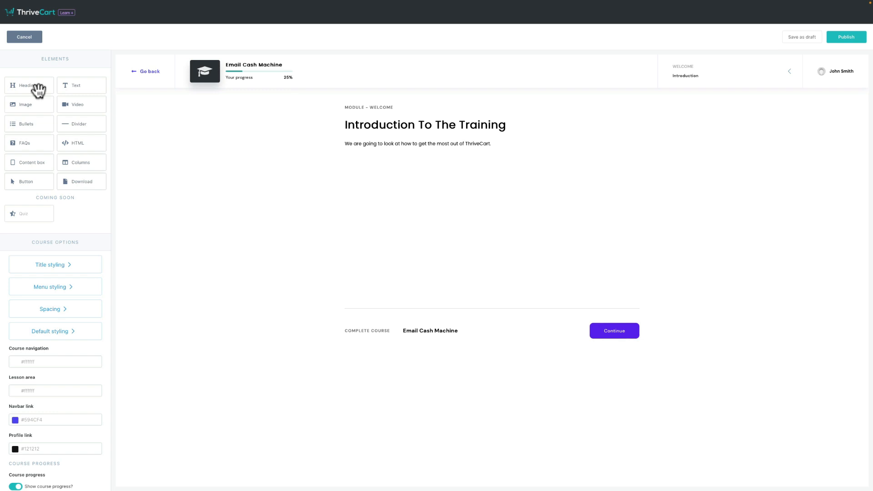
Check the lesson's text formatting and course styling options, and publish the lesson
left_click(370, 147)
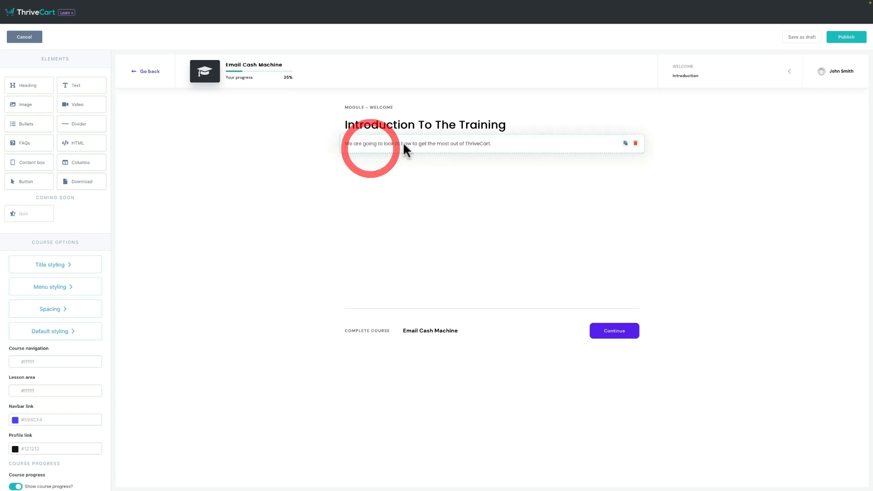
left_click(402, 144)
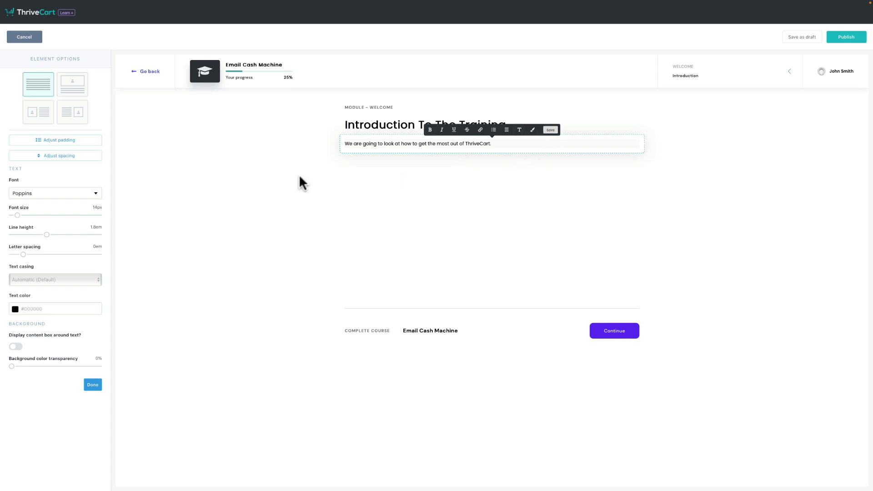
left_click(255, 166)
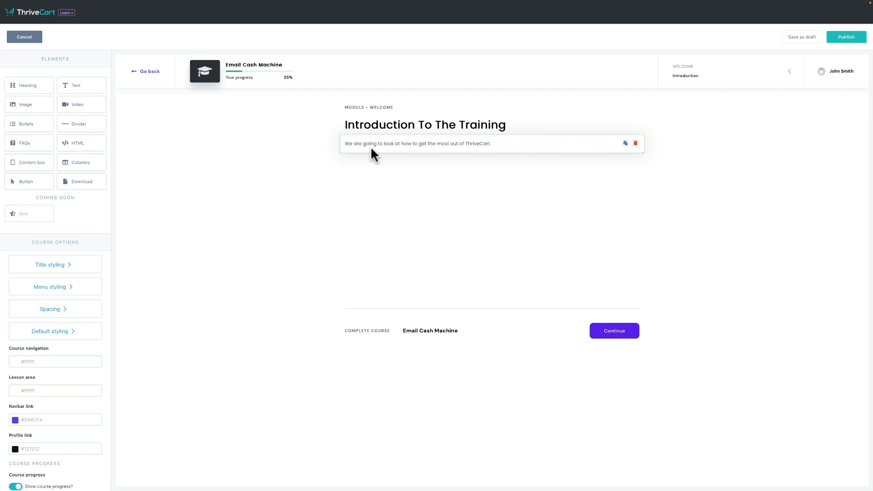
scroll(53, 382, "down", 5)
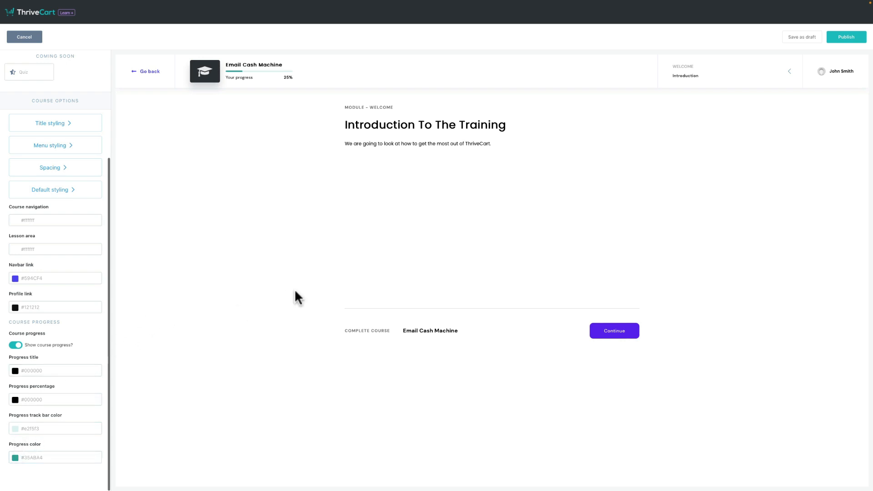
scroll(58, 232, "up", 5)
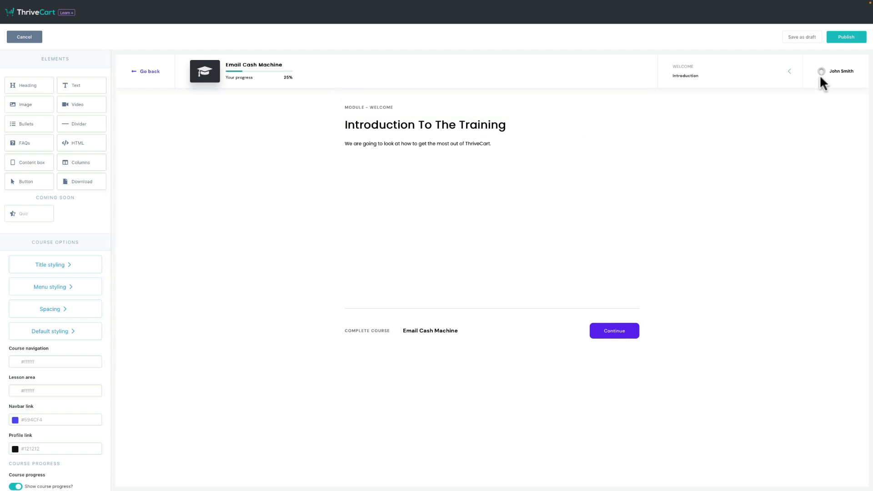
left_click(839, 41)
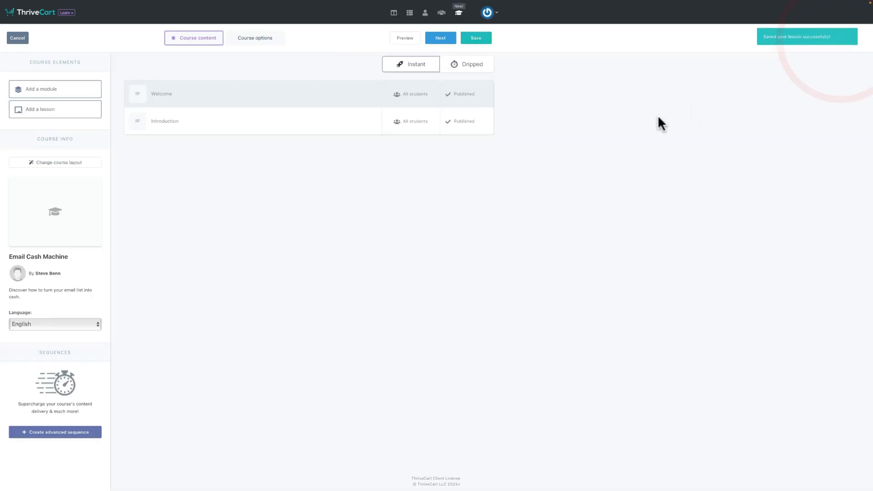
Review the drip delivery options for the whole course and leave them without saving
left_click(466, 67)
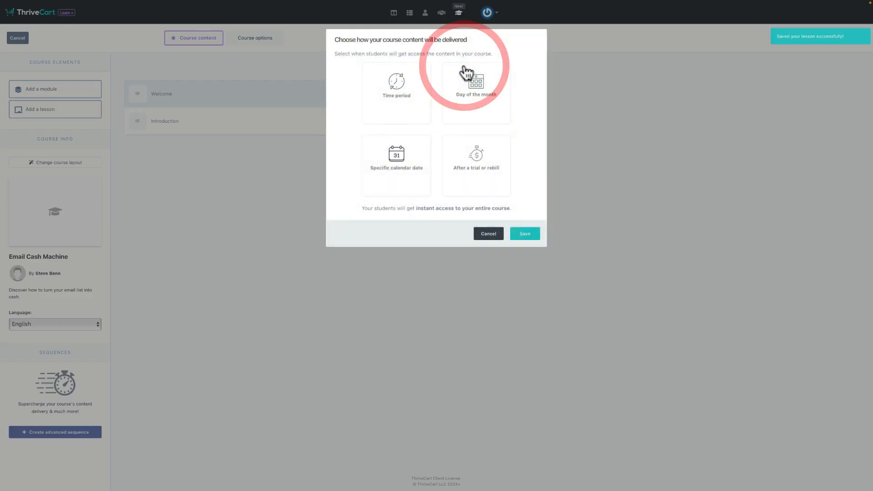
mouse_move(463, 160)
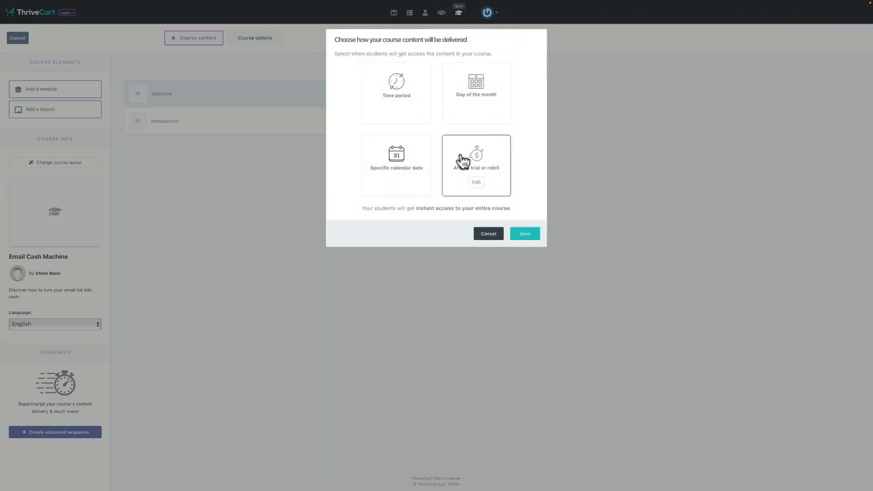
left_click(494, 233)
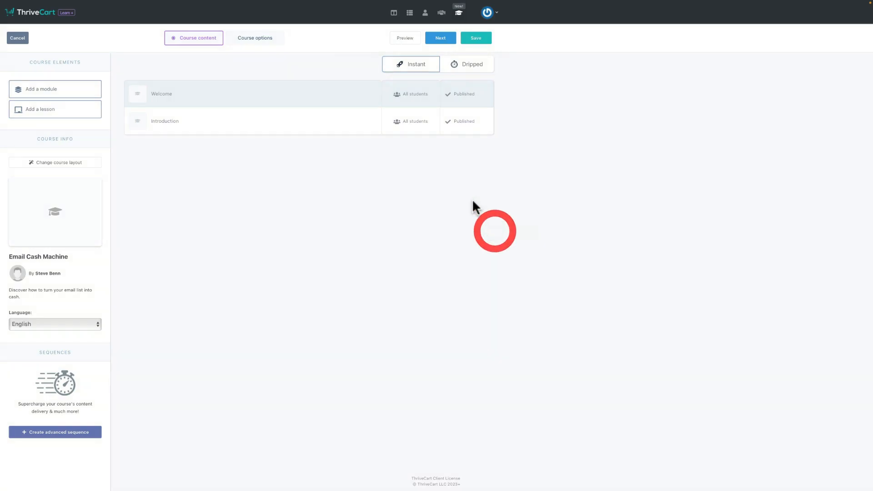
Open the Introduction lesson's access timing settings and switch its delivery to Dripped
left_click(466, 130)
left_click(373, 104)
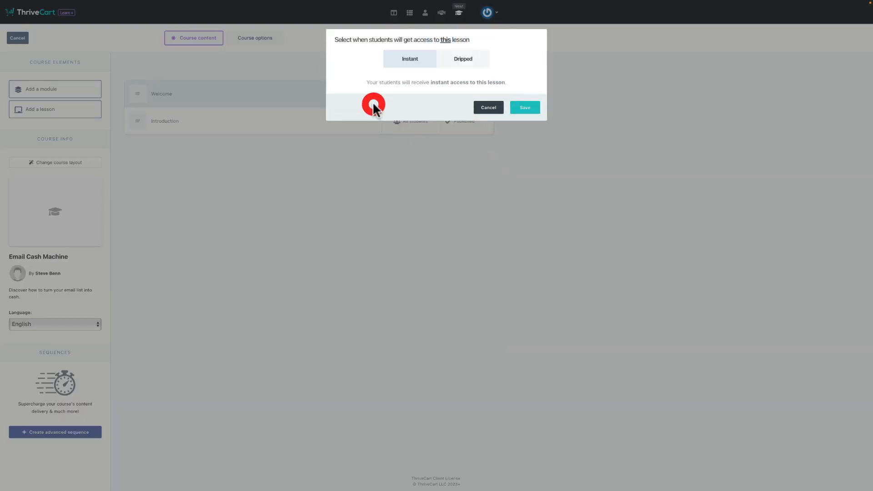
left_click(468, 58)
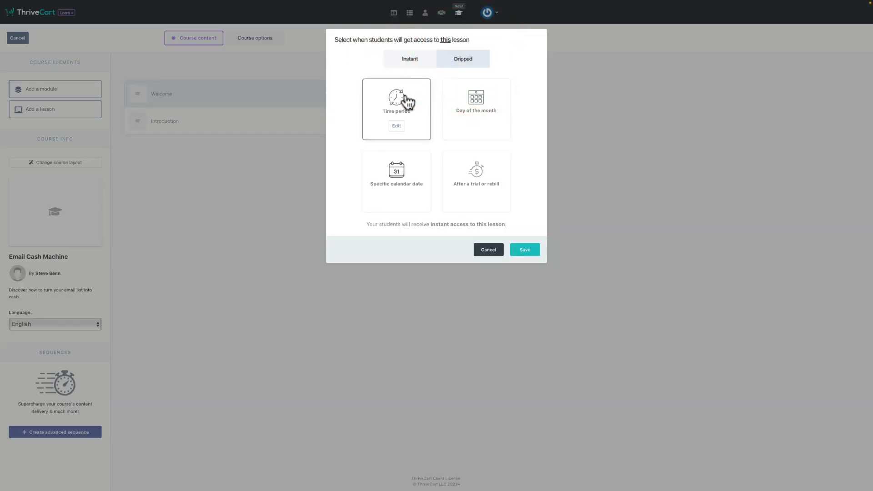
Examine the time period drip settings for the lesson and close them without applying anything
left_click(397, 125)
left_click(429, 64)
left_click(423, 69)
left_click(428, 63)
left_click(429, 72)
left_click(432, 62)
left_click(431, 70)
left_click(473, 88)
Examine the day-of-the-month drip settings and the selectable days, and close them without applying anything
left_click(476, 111)
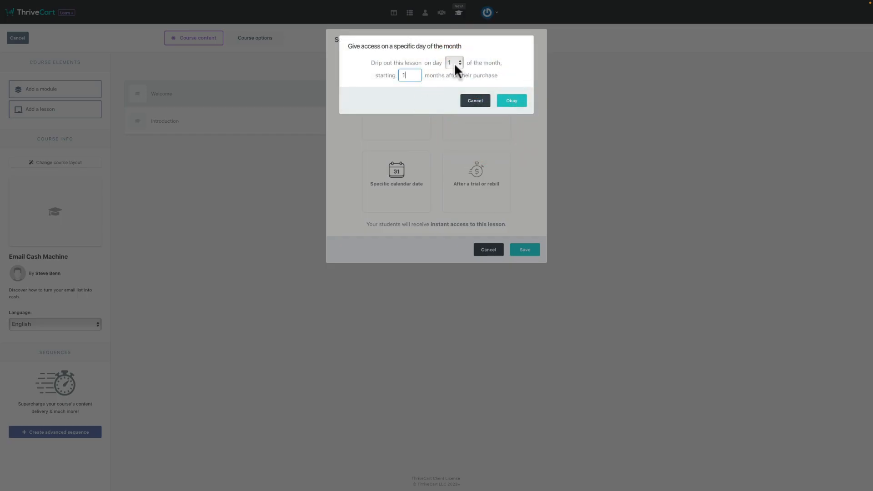
left_click(455, 65)
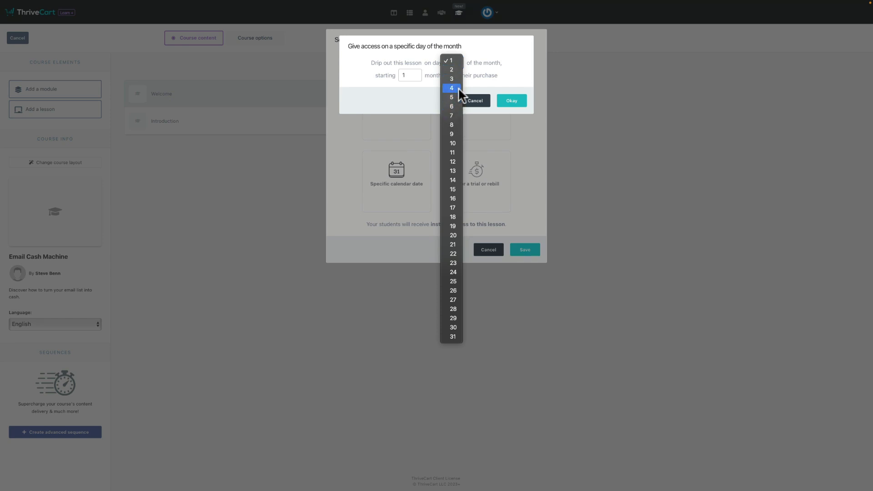
left_click(463, 82)
left_click(475, 100)
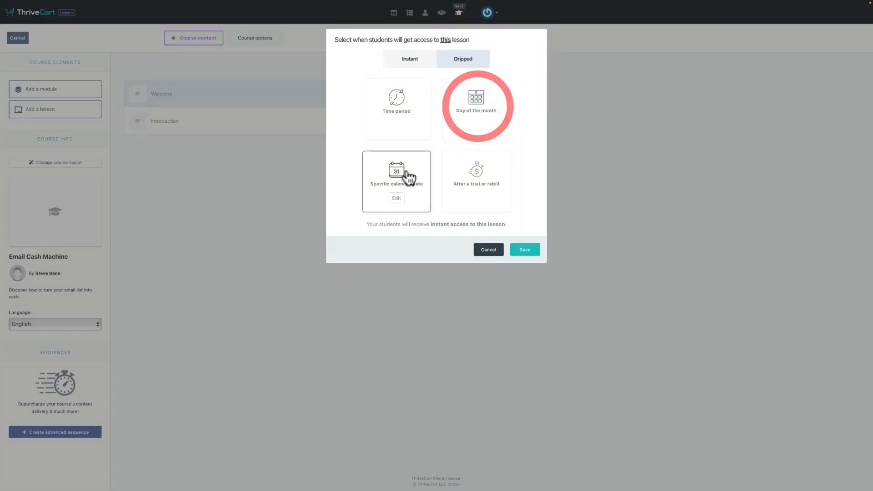
Set the Introduction lesson to drip out after rebill 1 is paid, and save the access setting
left_click(484, 177)
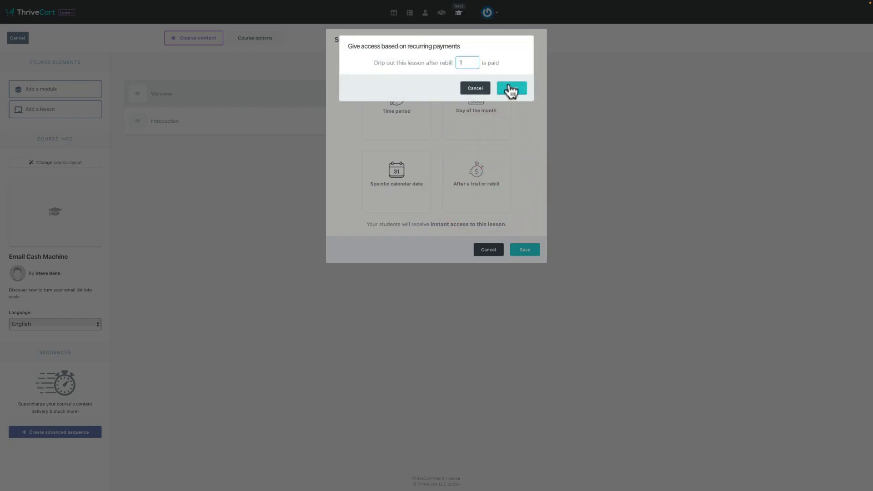
left_click(511, 89)
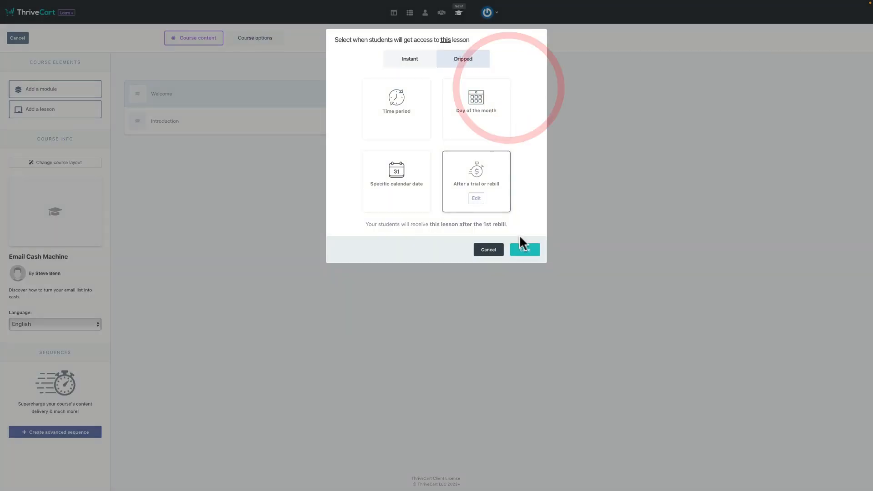
left_click(523, 250)
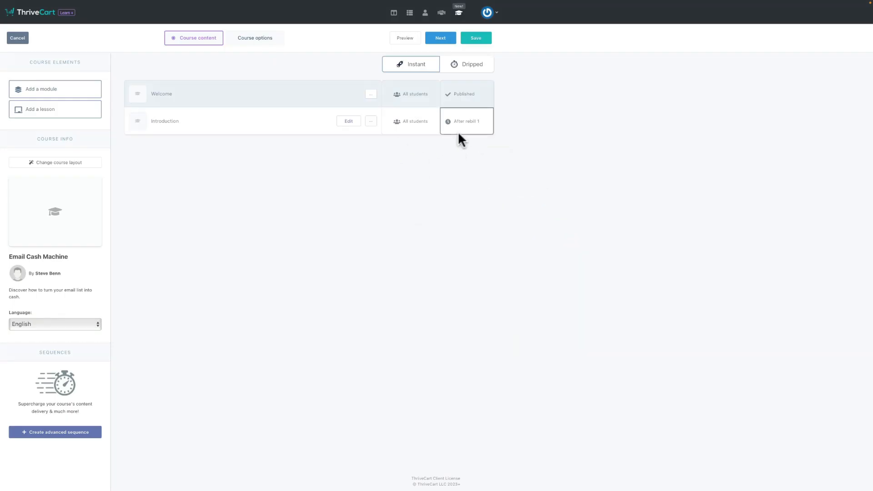
Open the course options and review the choices for handling failed subscription payments
left_click(270, 44)
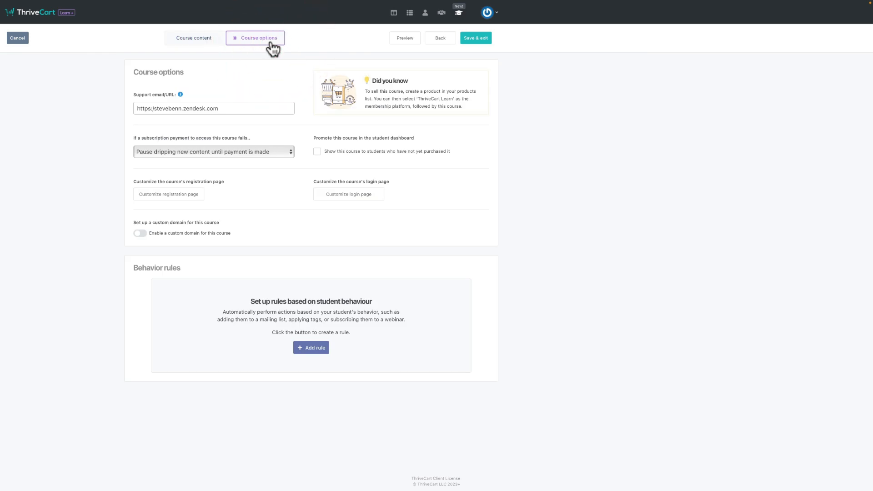
left_click(254, 153)
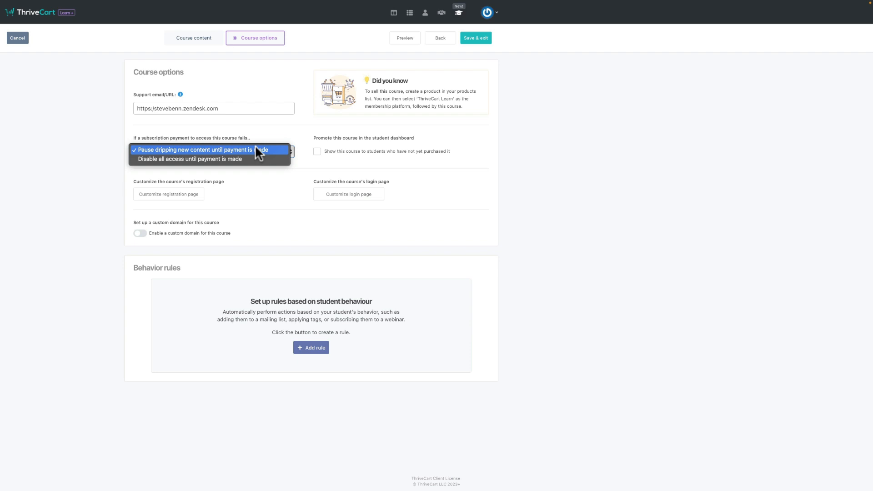
left_click(275, 127)
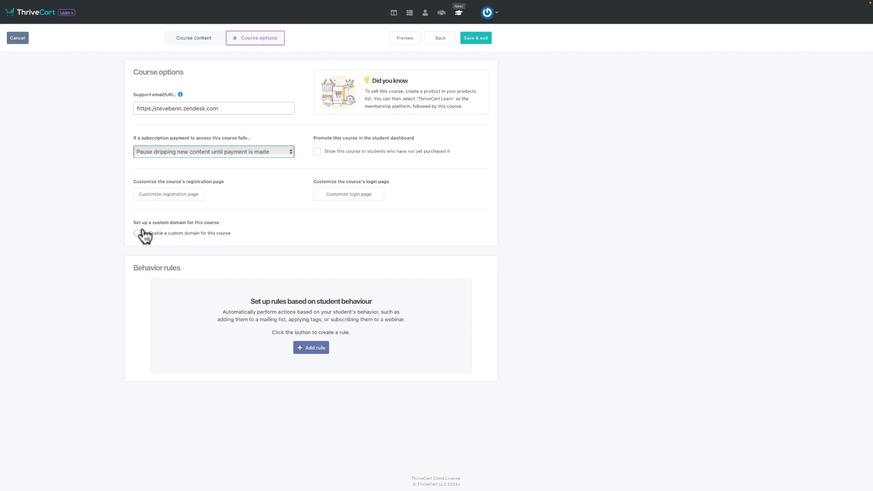
Add a behavior rule that adds students to a list using AWeber when they get access to this course
left_click(312, 347)
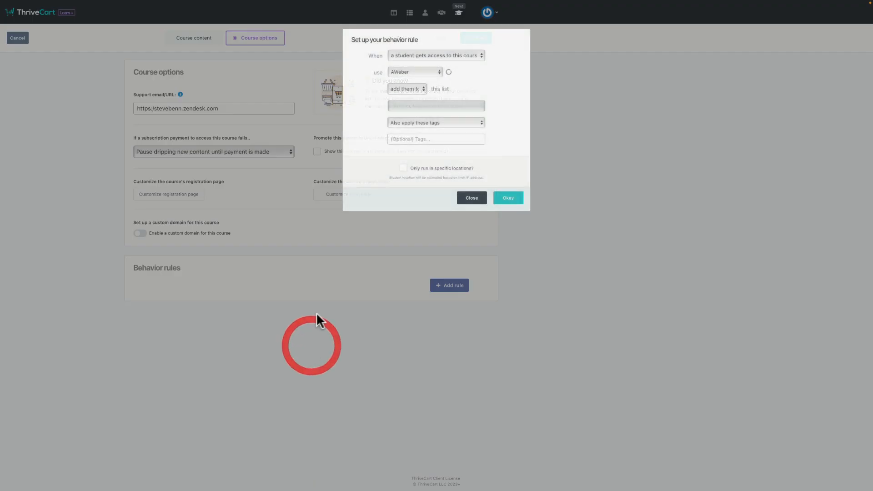
left_click(440, 53)
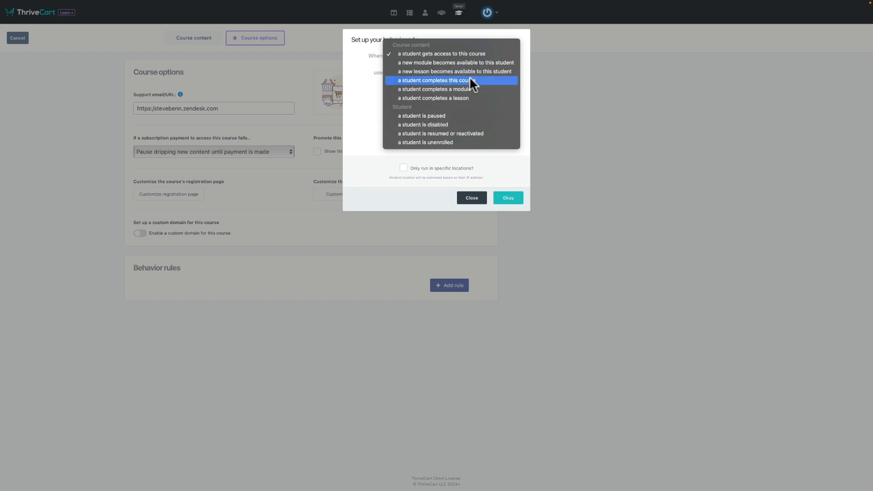
left_click(549, 176)
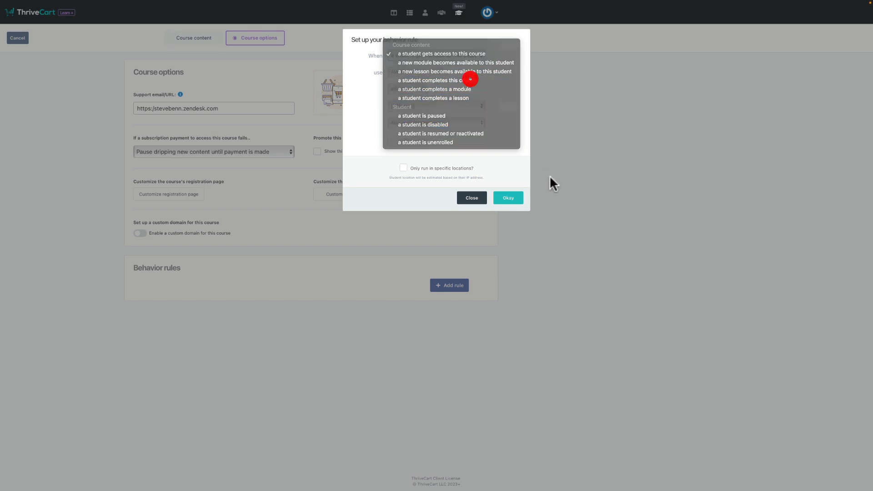
left_click(509, 199)
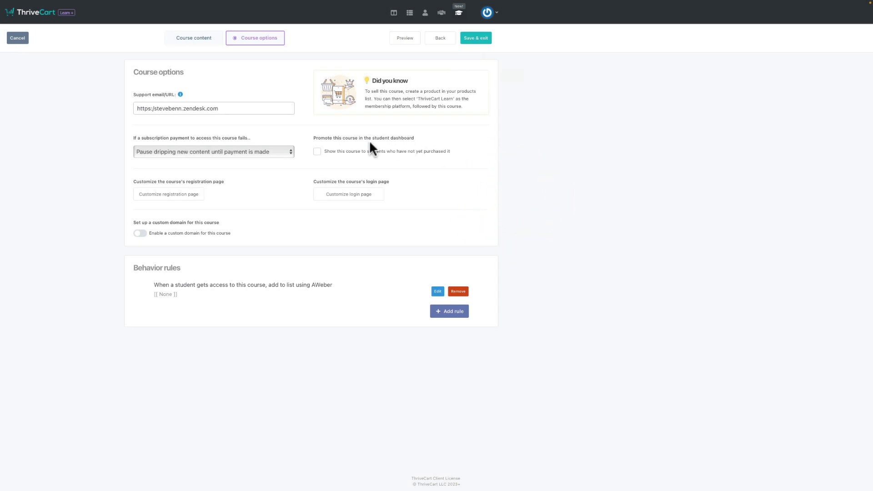
Save the course with its options and return to the course dashboard
left_click(477, 40)
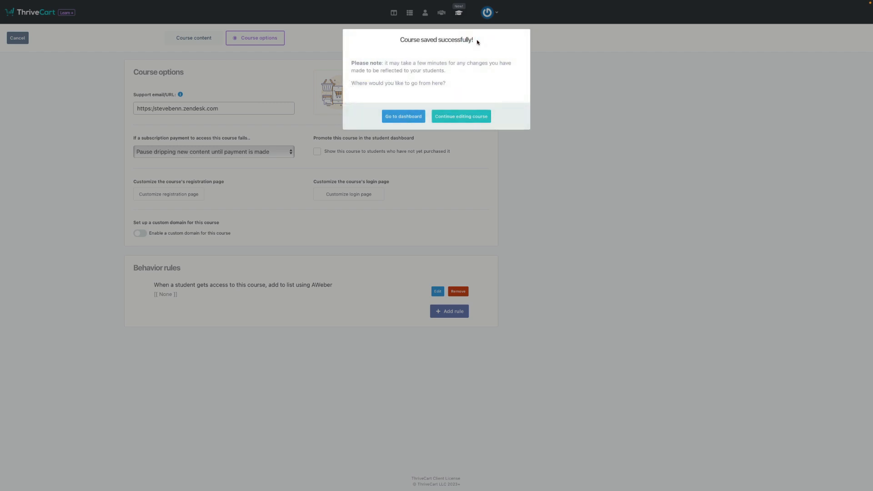
left_click(413, 119)
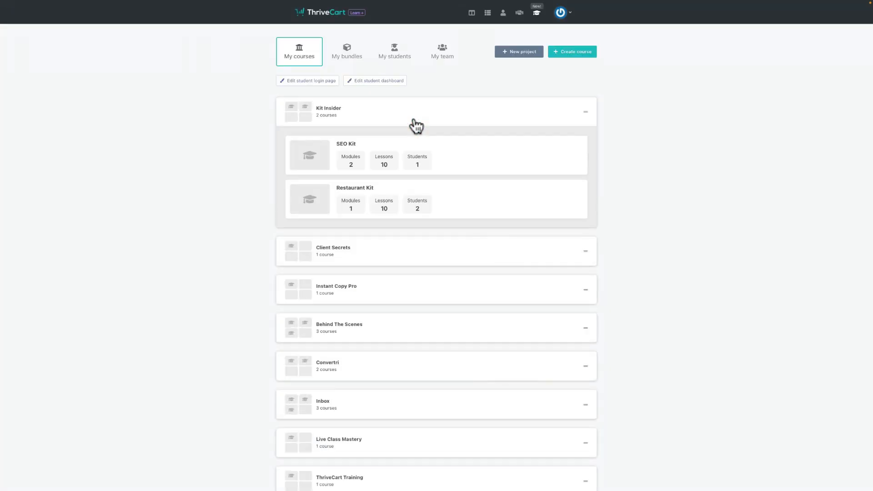
Expand the ThriveCart Training project to view its course, and open the default student login page for editing
scroll(435, 236, "down", 1)
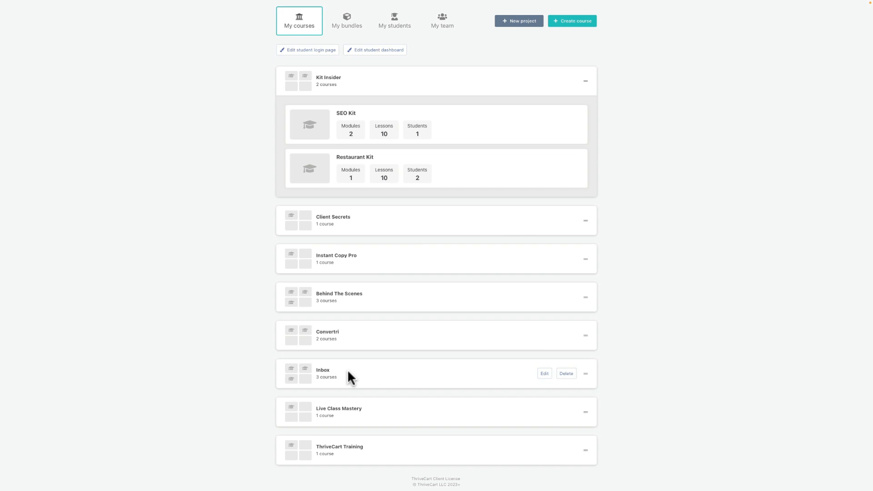
left_click(356, 450)
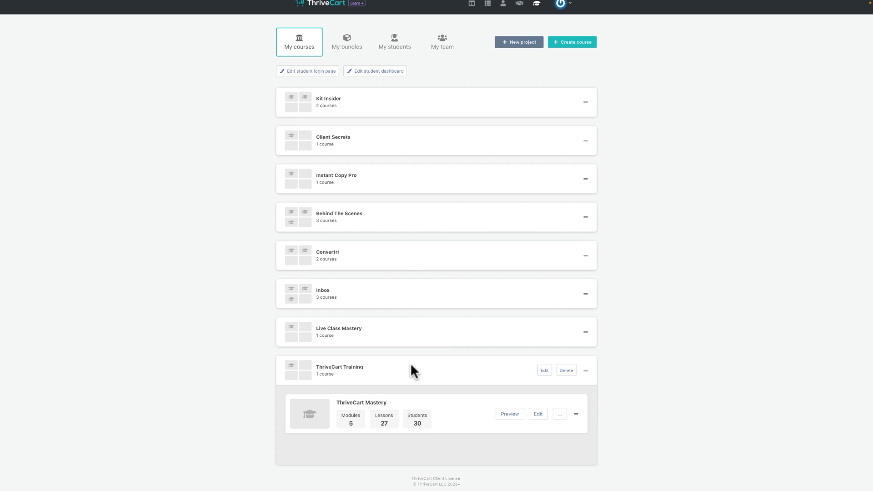
left_click(331, 71)
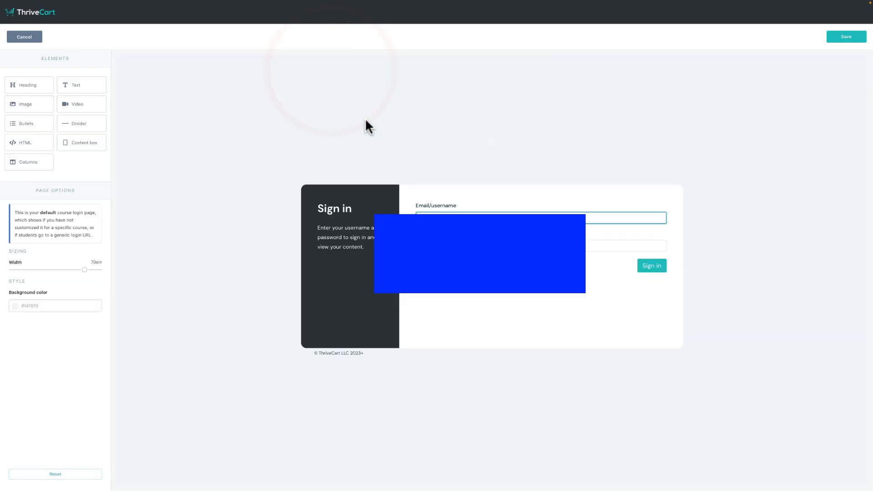